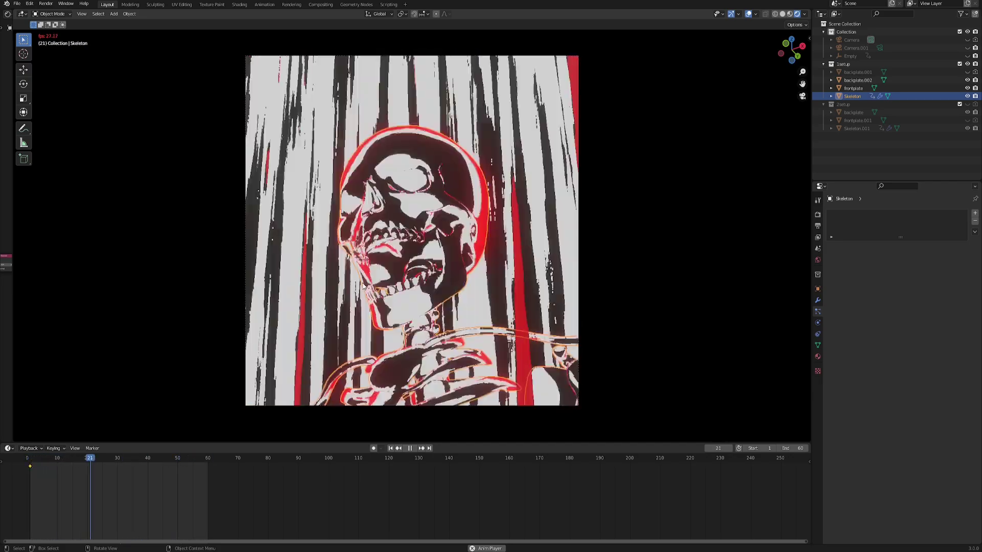
- Stop the animation playback and look over the finished skeleton scene
{"action": "left_click", "coordinate": [411, 448]}
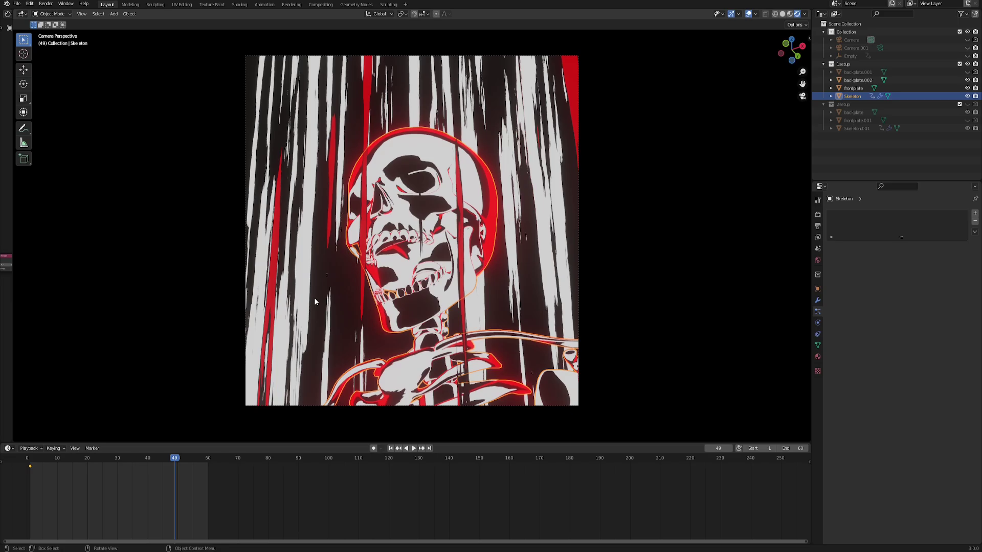
{"action": "middle_click_drag", "start_coordinate": [315, 301], "coordinate": [415, 310]}
{"action": "scroll", "coordinate": [399, 301], "scroll_direction": "up", "scroll_amount": 2}
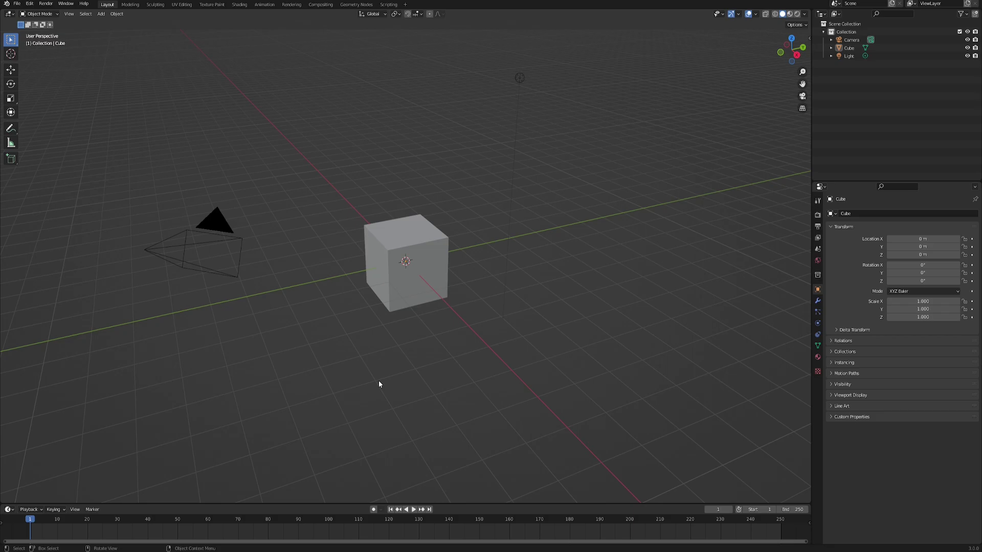
- Delete the default camera, cube and light from the scene
{"action": "key", "text": "a"}
{"action": "key", "text": "x"}
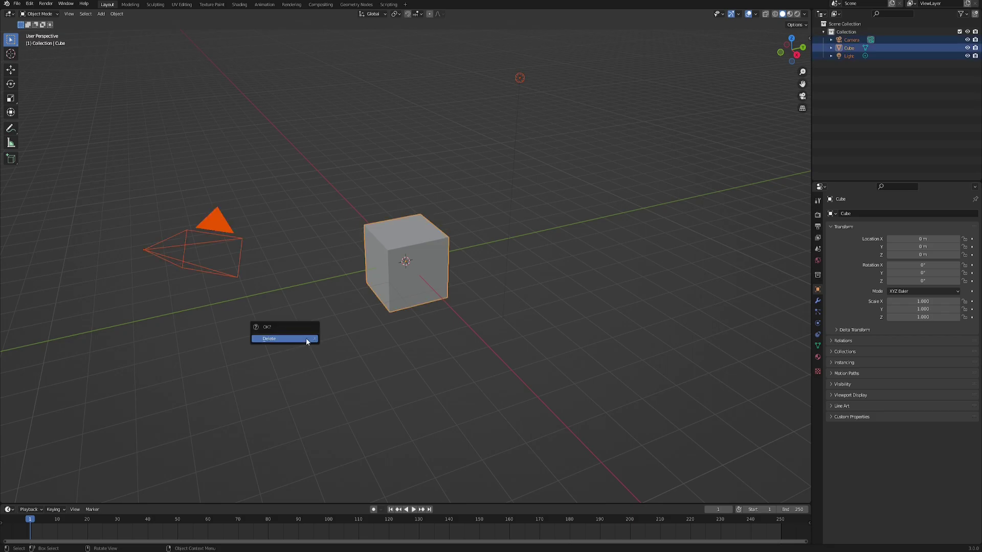
{"action": "left_click", "coordinate": [305, 339]}
{"action": "middle_click_drag", "start_coordinate": [371, 308], "coordinate": [393, 293]}
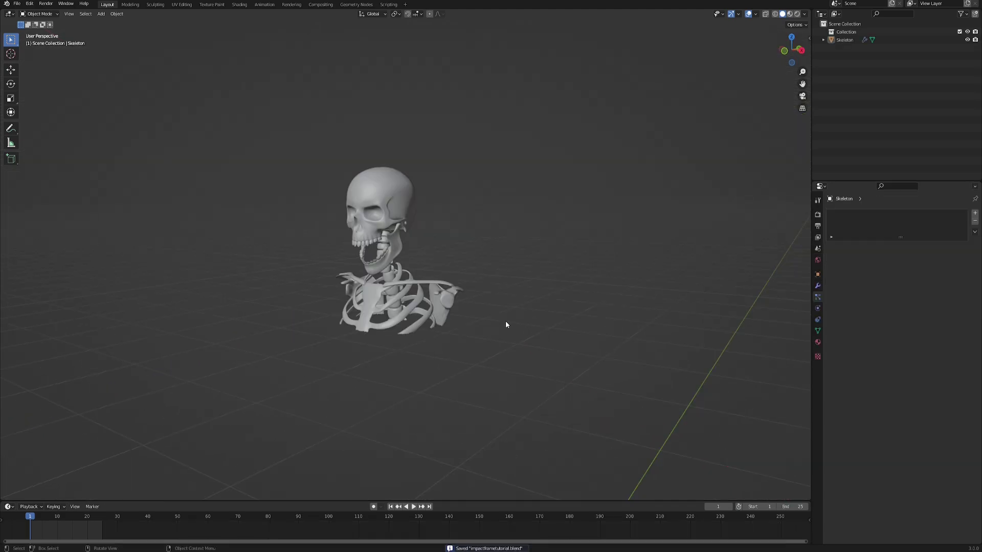
- Examine the skeleton bust from the front and the side
{"action": "middle_click_drag", "start_coordinate": [505, 321], "coordinate": [410, 291]}
{"action": "scroll", "coordinate": [492, 269], "scroll_direction": "up", "scroll_amount": 3}
{"action": "middle_click_drag", "start_coordinate": [492, 269], "coordinate": [459, 283]}
{"action": "middle_click_drag", "start_coordinate": [390, 295], "coordinate": [423, 291]}
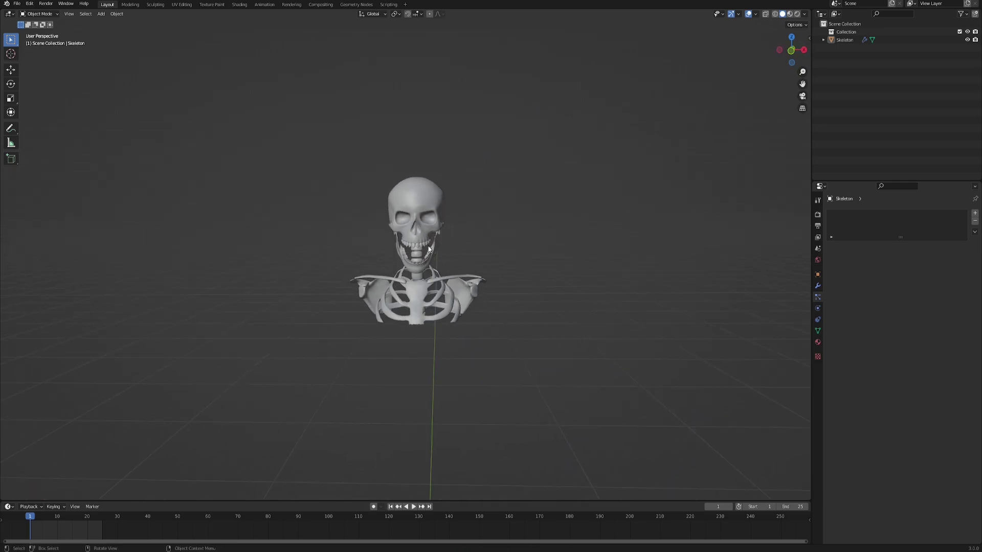
{"action": "scroll", "coordinate": [424, 290], "scroll_direction": "up", "scroll_amount": 3}
{"action": "middle_click_drag", "start_coordinate": [504, 292], "coordinate": [535, 325]}
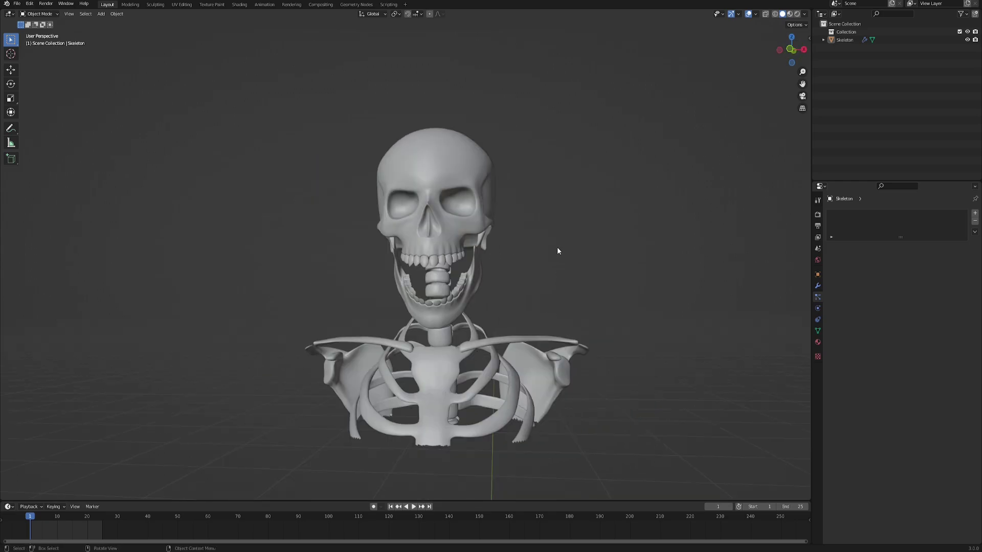
{"action": "middle_click_drag", "start_coordinate": [558, 248], "coordinate": [296, 272]}
- Add a camera and align it to the current view of the skeleton
{"action": "key", "text": "shift+a"}
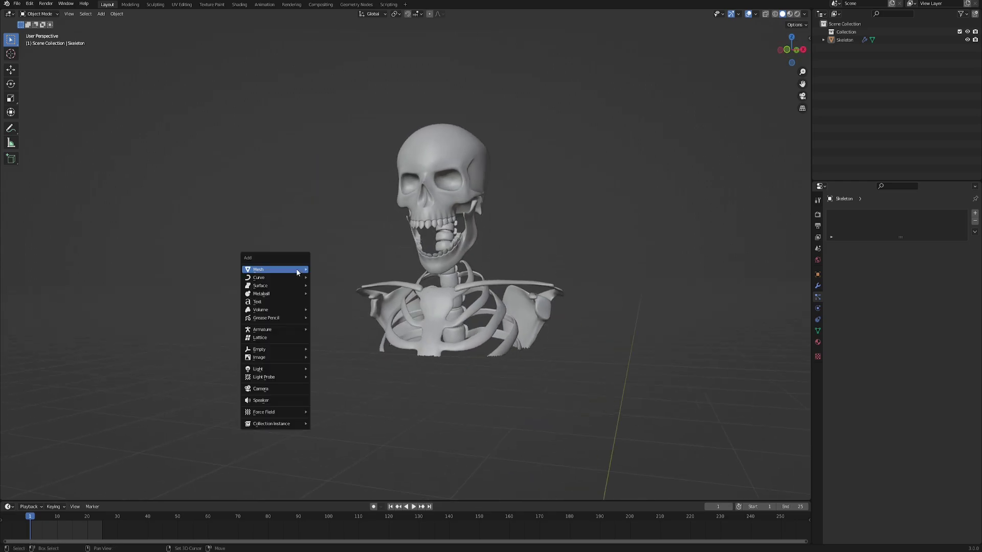
{"action": "key", "text": "Escape"}
{"action": "key", "text": "shift+a"}
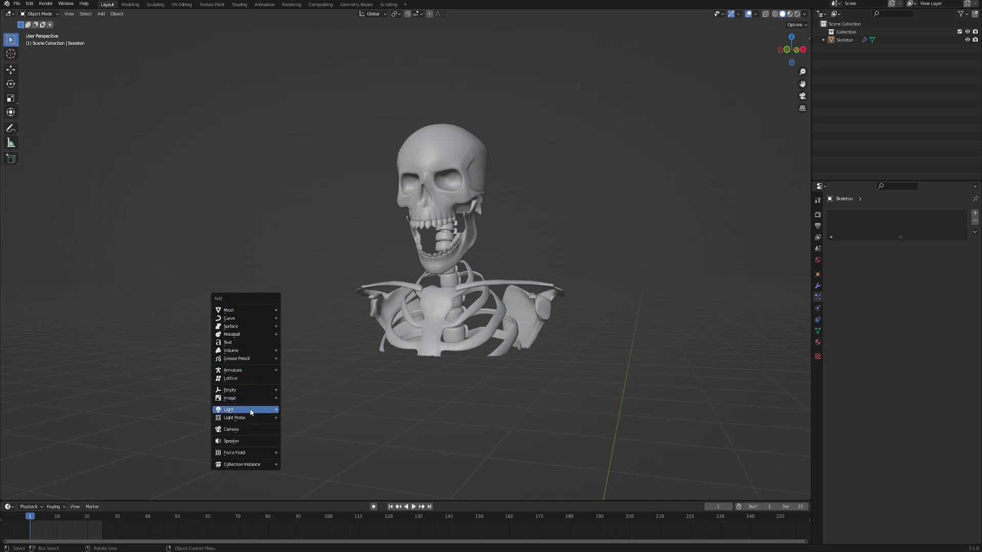
{"action": "left_click", "coordinate": [246, 430]}
{"action": "middle_click_drag", "start_coordinate": [539, 232], "coordinate": [450, 251]}
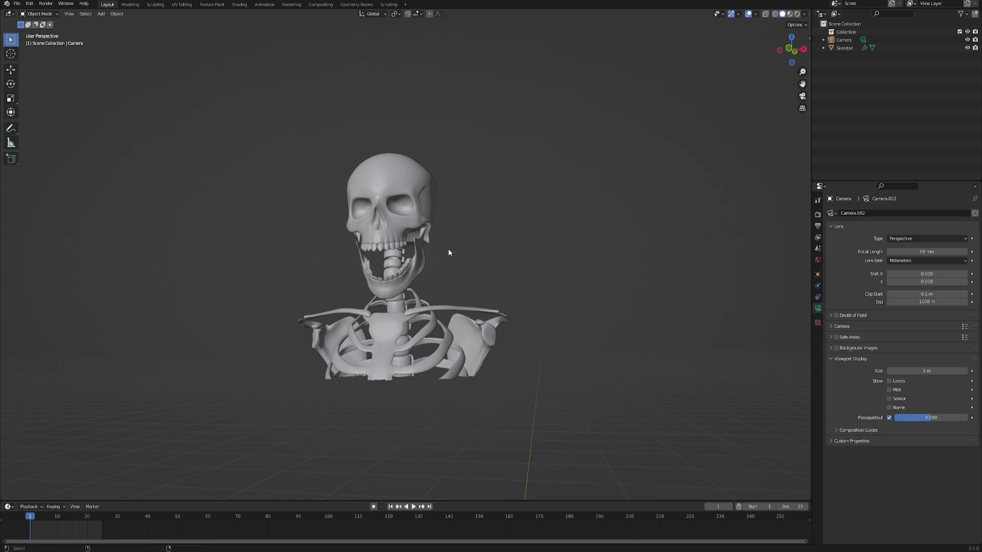
{"action": "key", "text": "ctrl+alt+KP_0"}
{"action": "middle_click_drag", "start_coordinate": [411, 262], "coordinate": [444, 250], "text": "shift"}
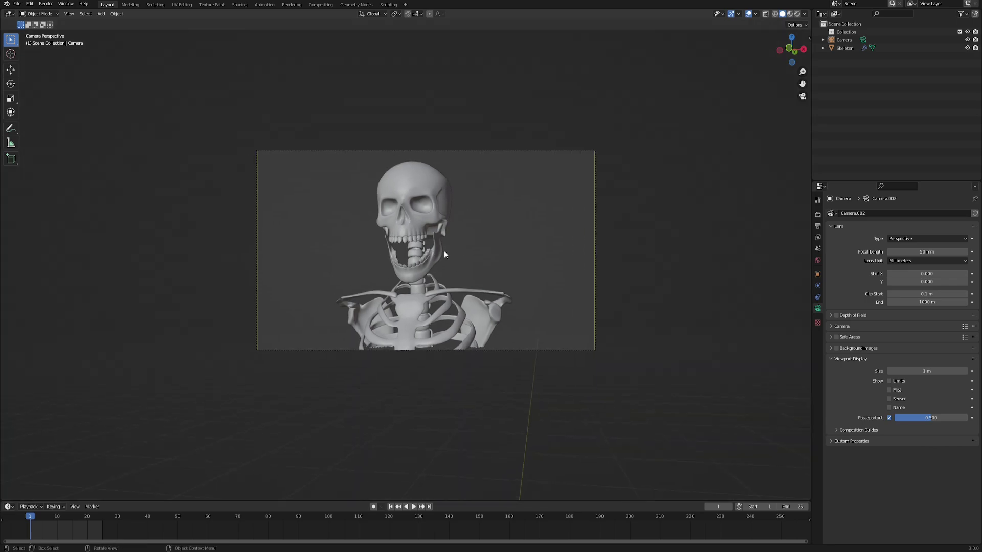
- Lock the camera to the view and frame the skeleton bust from a slightly lower angle
{"action": "key", "text": "n"}
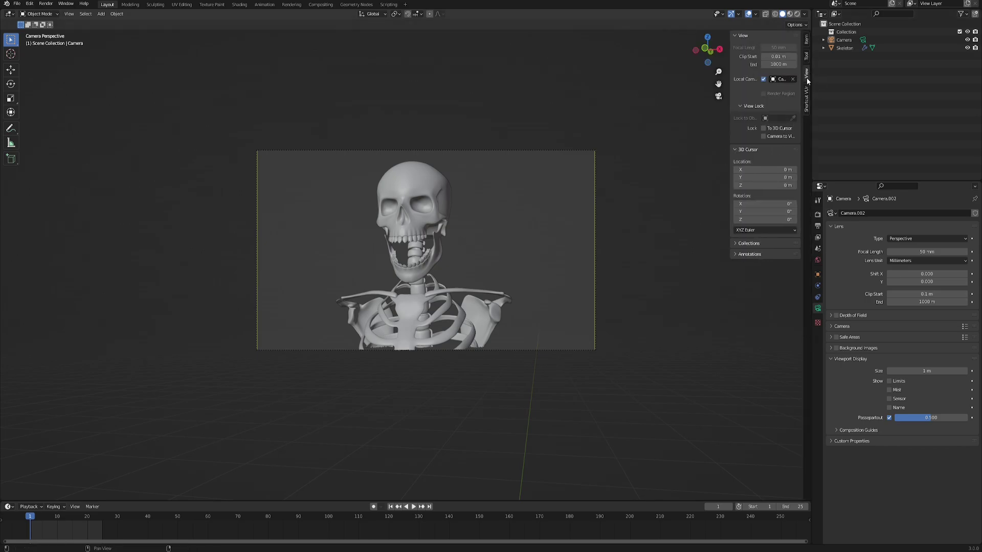
{"action": "left_click", "coordinate": [763, 136]}
{"action": "mouse_move", "coordinate": [432, 288]}
{"action": "middle_mouse_down"}
{"action": "mouse_move", "coordinate": [465, 266]}
{"action": "mouse_move", "coordinate": [390, 277]}
{"action": "mouse_move", "coordinate": [442, 290]}
{"action": "mouse_move", "coordinate": [465, 275]}
{"action": "mouse_move", "coordinate": [406, 294]}
{"action": "mouse_move", "coordinate": [417, 294]}
{"action": "middle_mouse_up"}
{"action": "scroll", "coordinate": [418, 299], "scroll_direction": "up", "scroll_amount": 2}
{"action": "scroll", "coordinate": [419, 303], "scroll_direction": "down", "scroll_amount": 2}
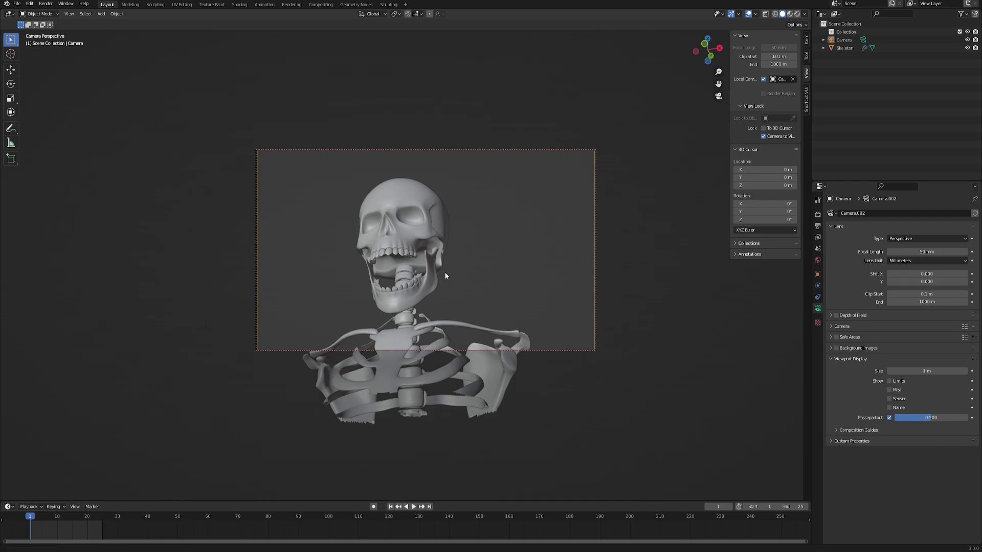
{"action": "middle_click_drag", "start_coordinate": [444, 272], "coordinate": [437, 279]}
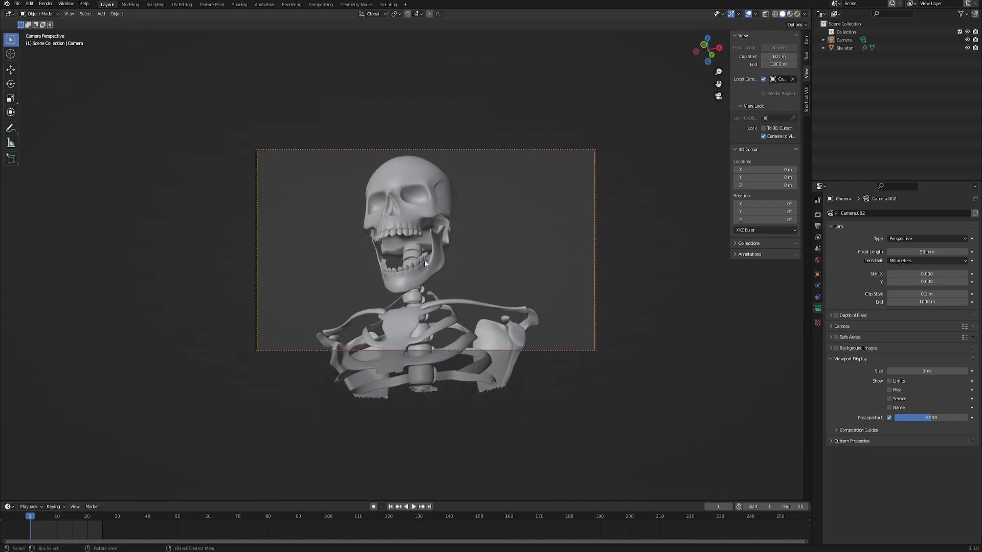
- Set the output's horizontal resolution to 1080 px and adjust the camera angle on the skeleton
{"action": "left_click", "coordinate": [817, 226]}
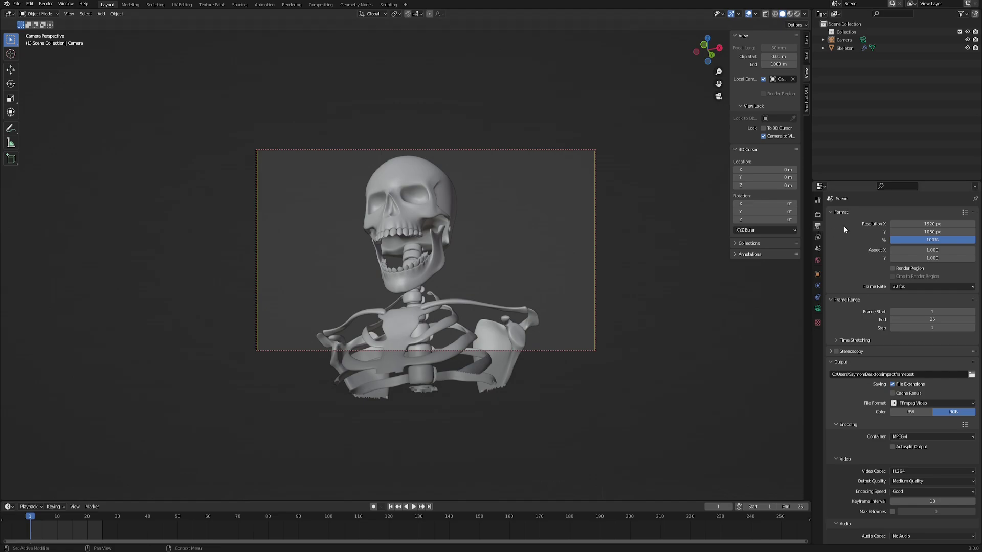
{"action": "left_click", "coordinate": [921, 223]}
{"action": "type", "text": "1080"}
{"action": "key", "text": "Return"}
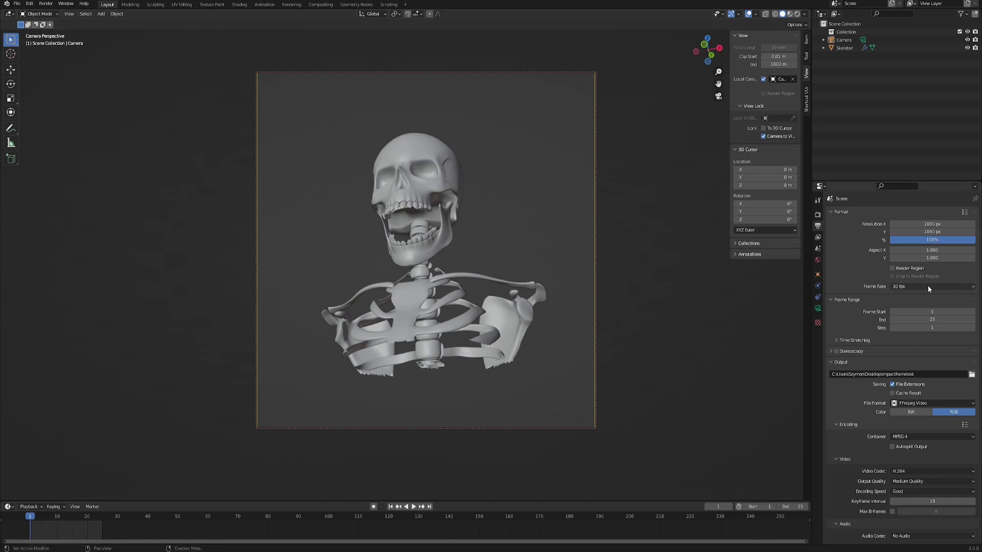
{"action": "middle_click_drag", "start_coordinate": [514, 243], "coordinate": [729, 327]}
{"action": "middle_click_drag", "start_coordinate": [444, 293], "coordinate": [646, 294]}
- Set the camera's focal length to 120 mm and reframe the skull and shoulders from below
{"action": "left_click", "coordinate": [817, 308]}
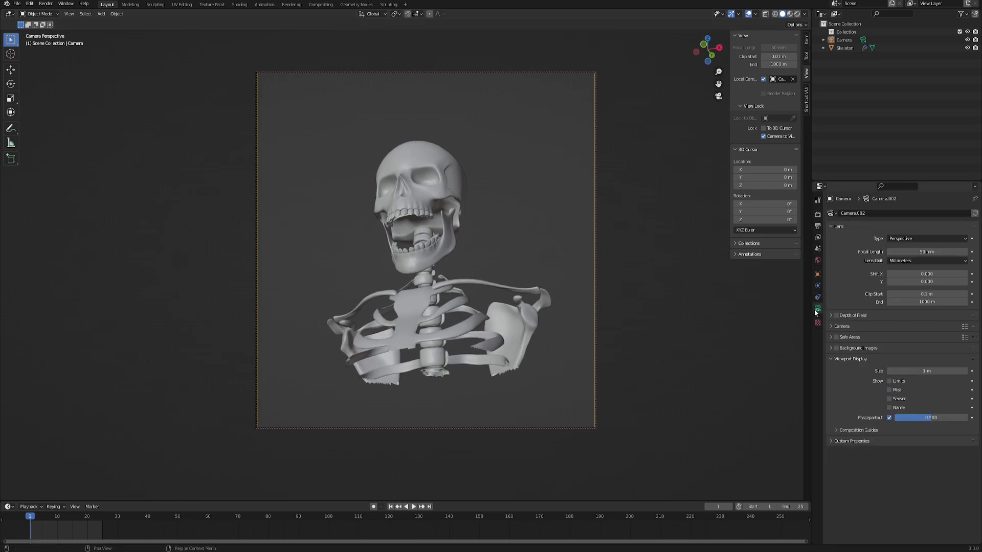
{"action": "left_click", "coordinate": [924, 252]}
{"action": "type", "text": "120"}
{"action": "key", "text": "Return"}
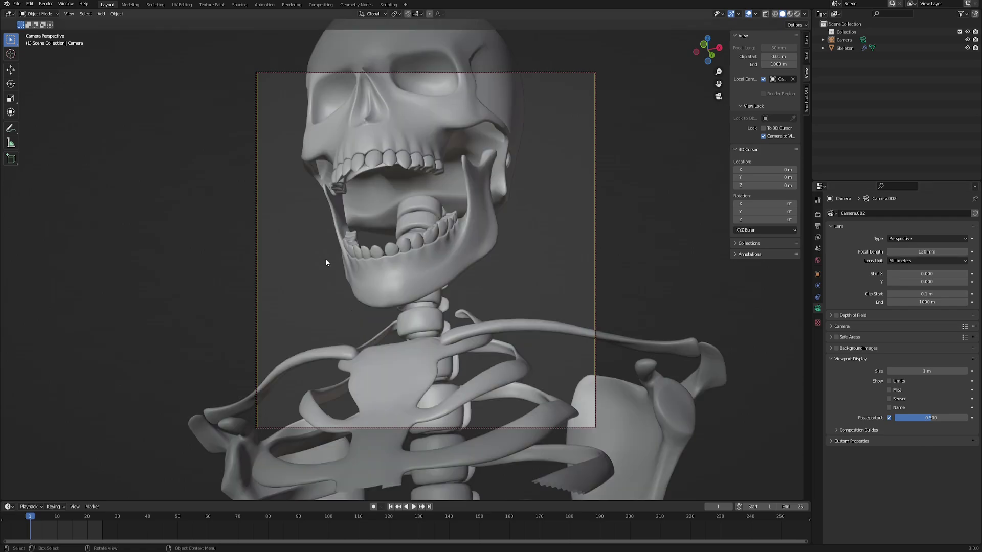
{"action": "scroll", "coordinate": [325, 263], "scroll_direction": "down", "scroll_amount": 1}
{"action": "mouse_move", "coordinate": [438, 246]}
{"action": "middle_mouse_down"}
{"action": "mouse_move", "coordinate": [458, 262]}
{"action": "mouse_move", "coordinate": [447, 247]}
{"action": "middle_mouse_up"}
{"action": "scroll", "coordinate": [463, 255], "scroll_direction": "down", "scroll_amount": 3}
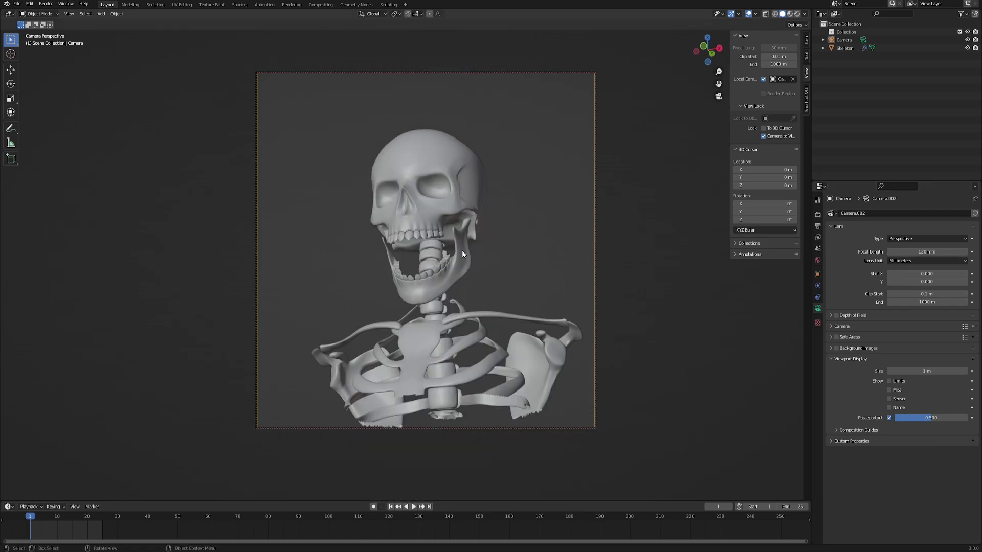
{"action": "scroll", "coordinate": [447, 247], "scroll_direction": "up", "scroll_amount": 1}
{"action": "middle_click_drag", "start_coordinate": [432, 259], "coordinate": [441, 280], "text": "shift"}
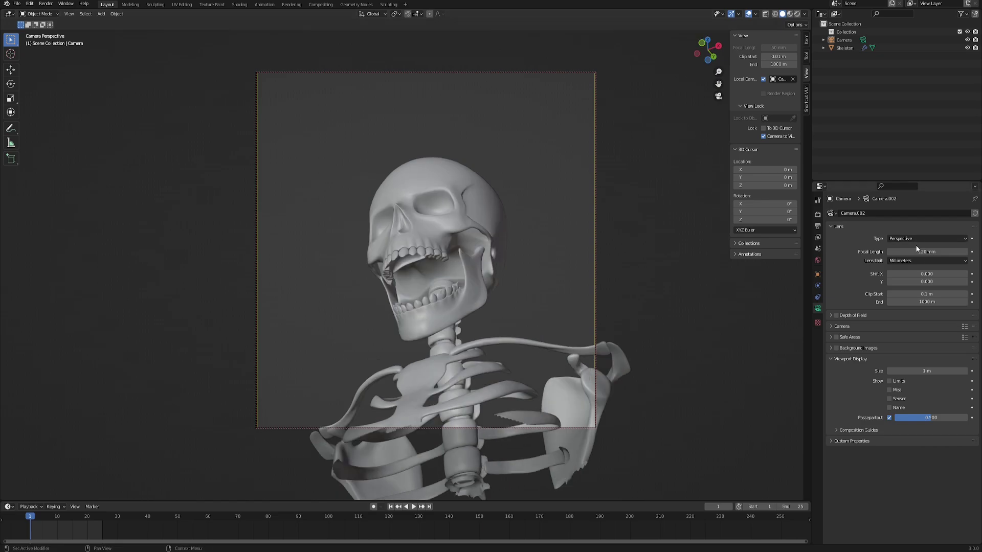
- Try a 20 mm focal length on the camera and move it closer to the skeleton
{"action": "left_click", "coordinate": [917, 249]}
{"action": "type", "text": "20"}
{"action": "key", "text": "Return"}
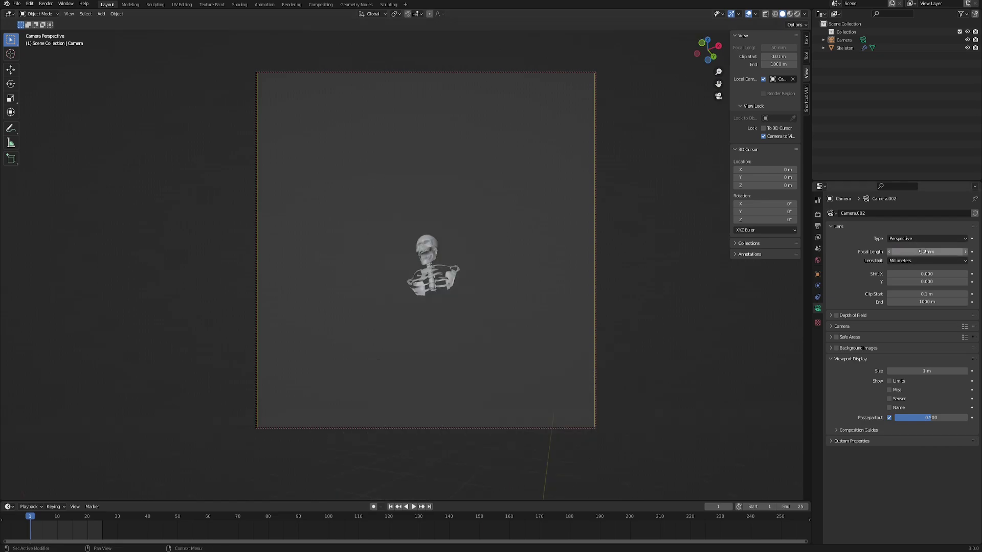
{"action": "scroll", "coordinate": [443, 273], "scroll_direction": "up", "scroll_amount": 8}
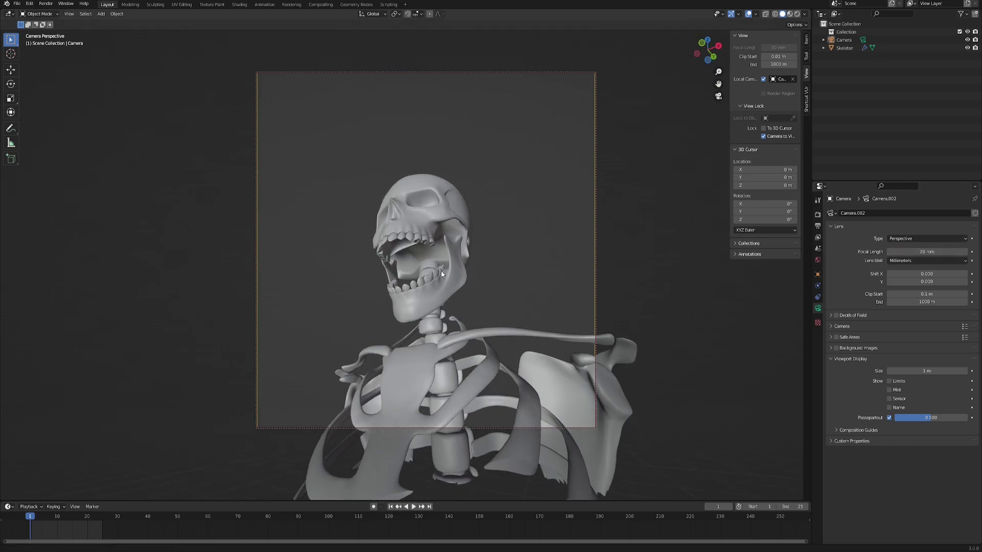
{"action": "middle_click_drag", "start_coordinate": [442, 274], "coordinate": [429, 249]}
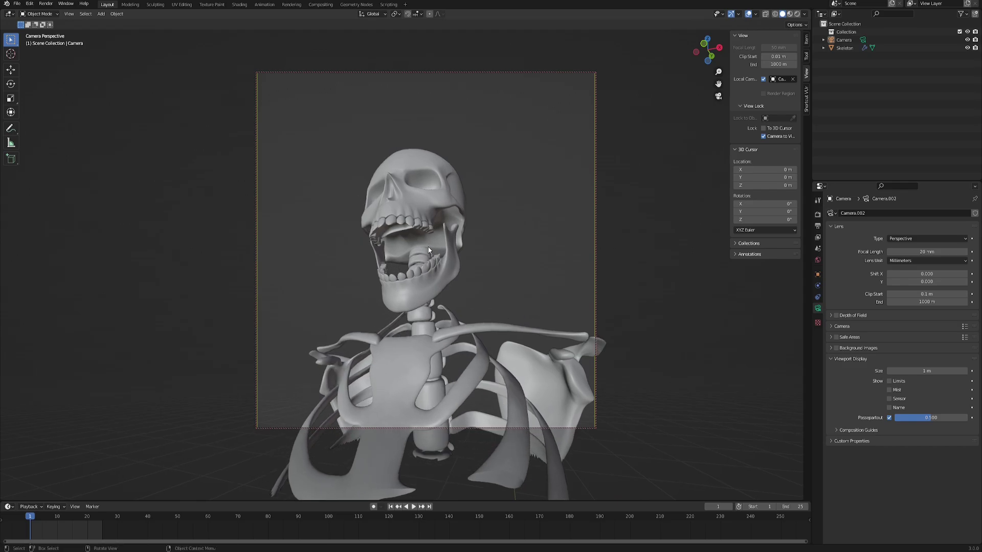
- Set the camera's focal length back to 120 mm and frame the skull and shoulders from a low, slightly sideways angle
{"action": "left_click", "coordinate": [915, 251]}
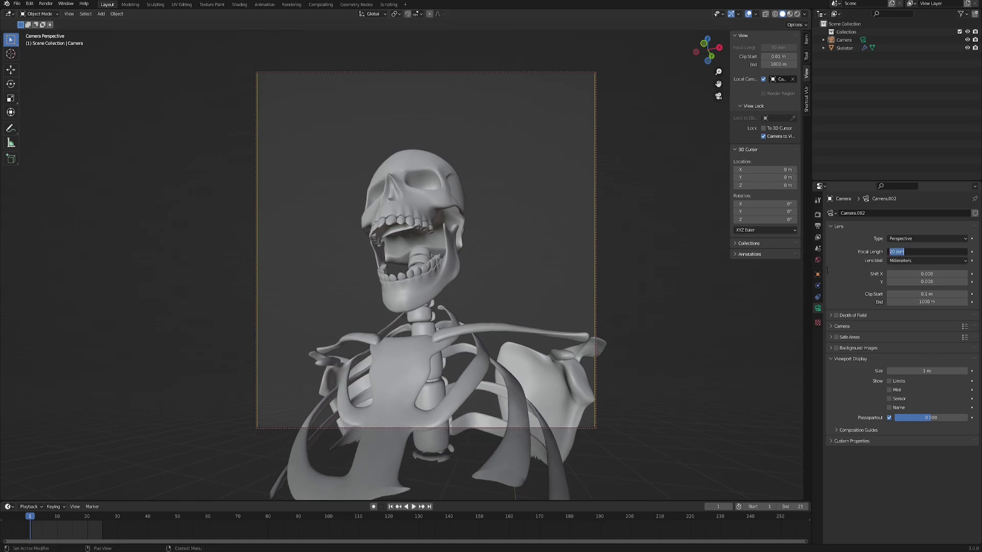
{"action": "type", "text": "120"}
{"action": "key", "text": "Return"}
{"action": "scroll", "coordinate": [444, 307], "scroll_direction": "down", "scroll_amount": 10}
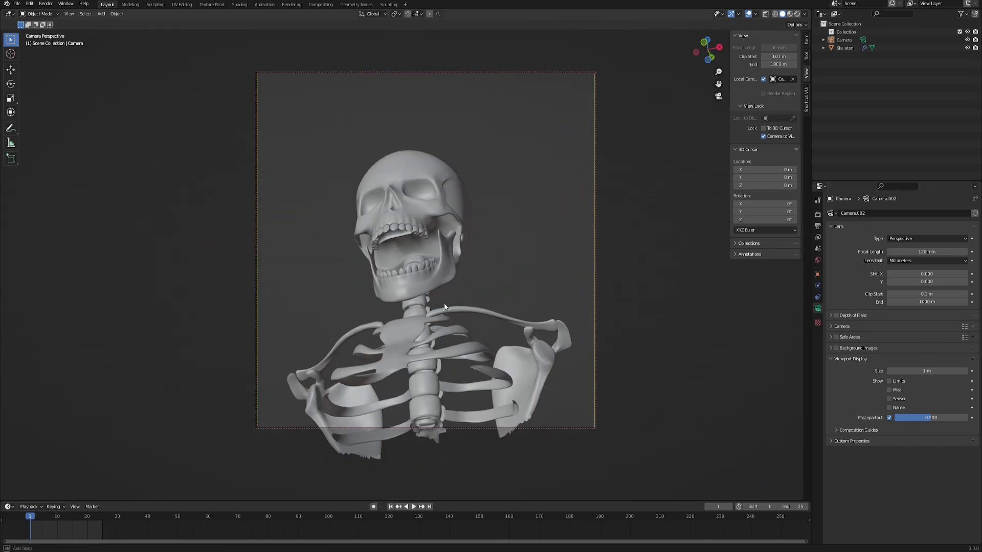
{"action": "middle_click_drag", "start_coordinate": [445, 304], "coordinate": [406, 183]}
{"action": "scroll", "coordinate": [438, 302], "scroll_direction": "up", "scroll_amount": 1}
{"action": "middle_click_drag", "start_coordinate": [434, 251], "coordinate": [421, 267]}
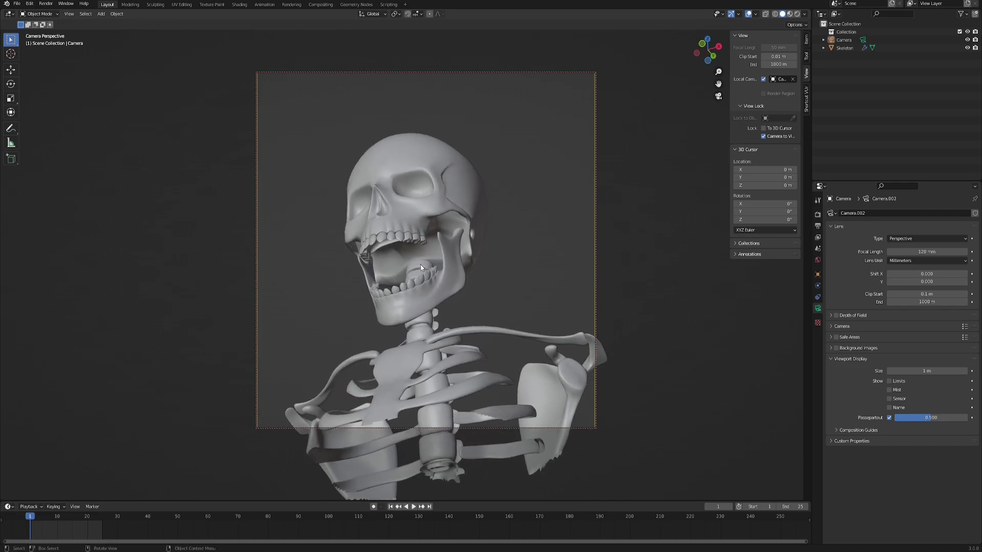
{"action": "scroll", "coordinate": [417, 266], "scroll_direction": "up", "scroll_amount": 1}
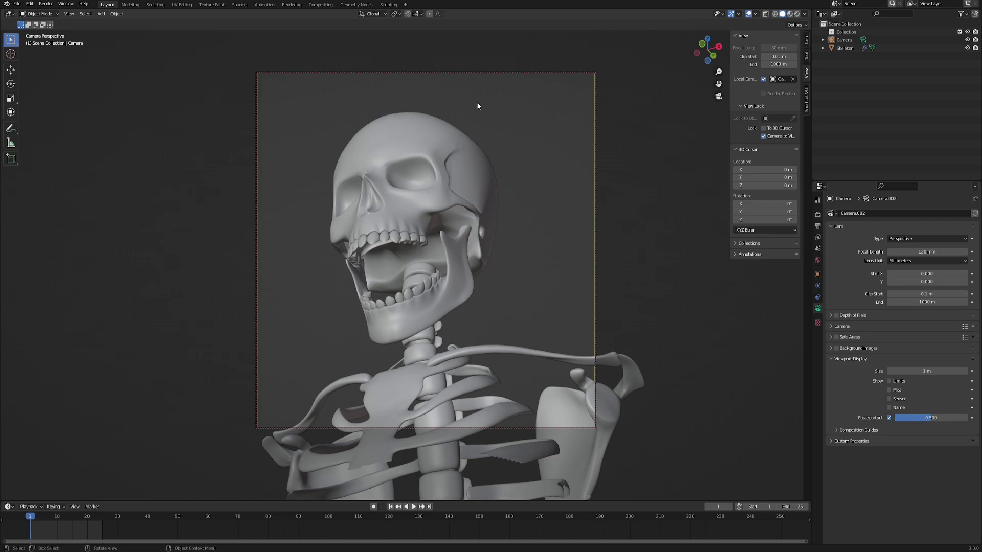
{"action": "middle_click_drag", "start_coordinate": [387, 61], "coordinate": [467, 301]}
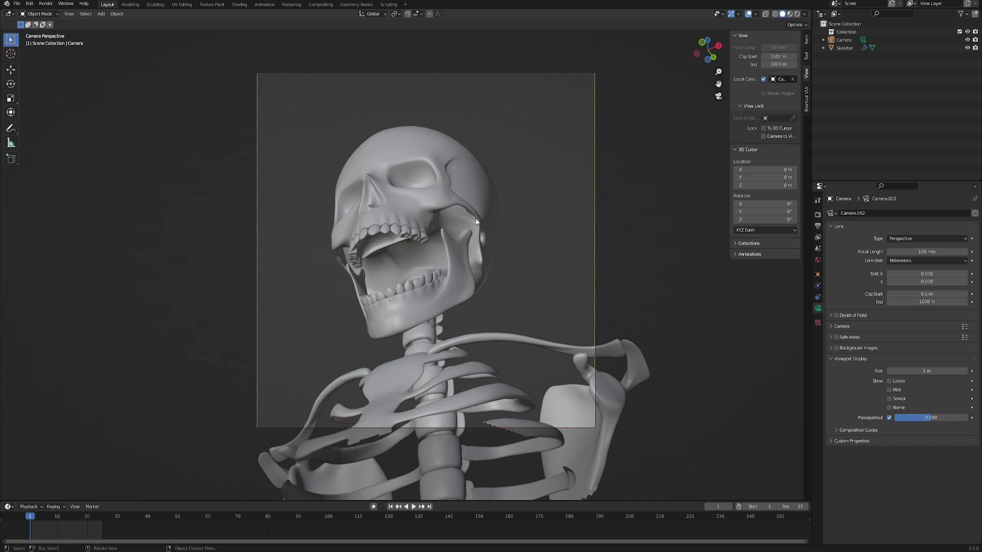
- Leave the camera view and set up a Shader Editor beside a 3D view in rendered shading
{"action": "key", "text": "KP_0"}
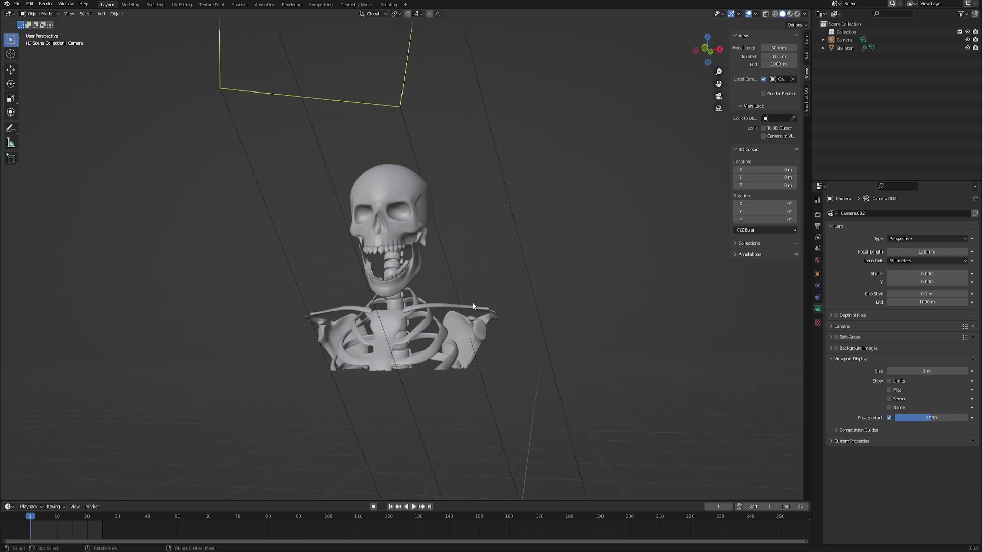
{"action": "key", "text": "n"}
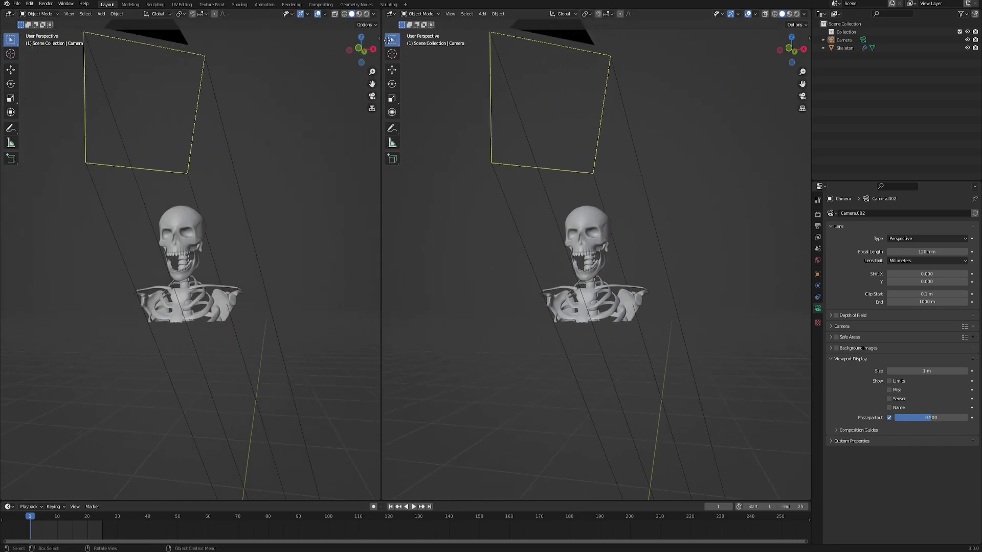
{"action": "left_click", "coordinate": [9, 14]}
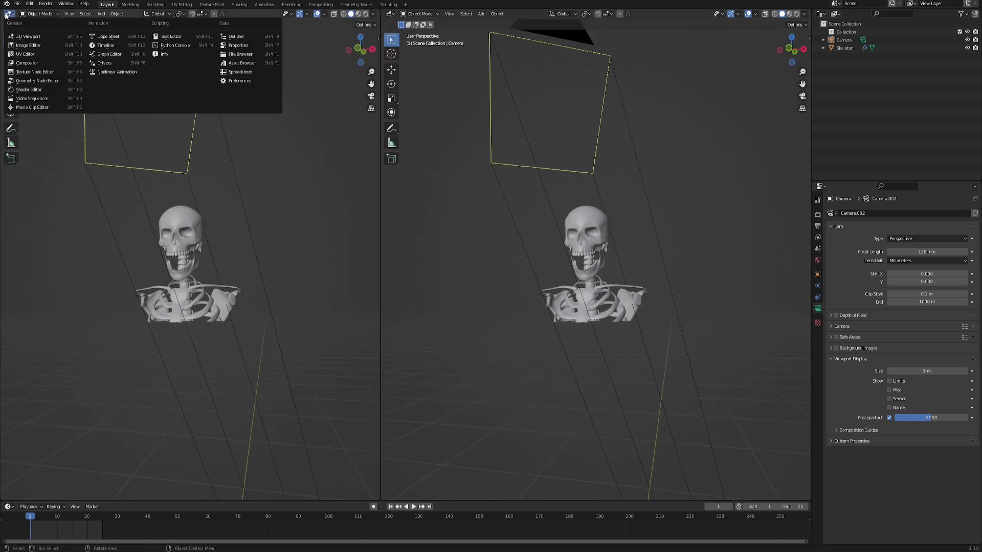
{"action": "left_click", "coordinate": [24, 91]}
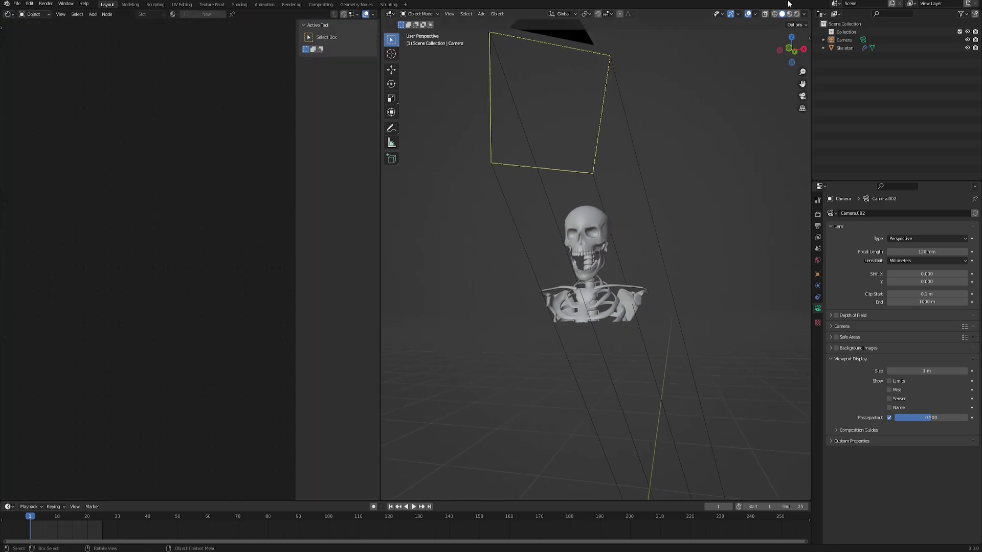
{"action": "left_click", "coordinate": [797, 15]}
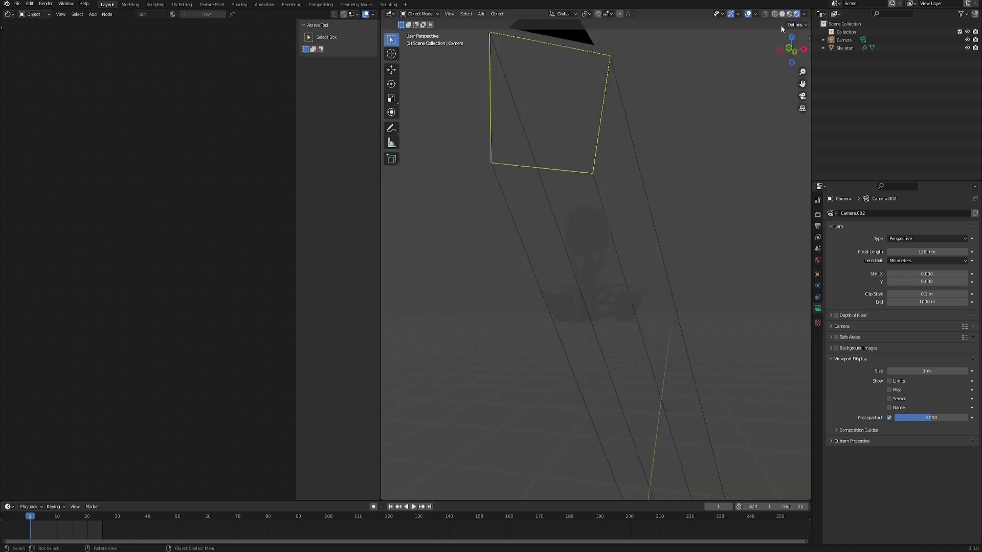
- Give the skeleton a new material named SUBSCRIBE and delete its Principled BSDF node
{"action": "middle_click_drag", "start_coordinate": [614, 264], "coordinate": [595, 258]}
{"action": "left_click", "coordinate": [601, 218]}
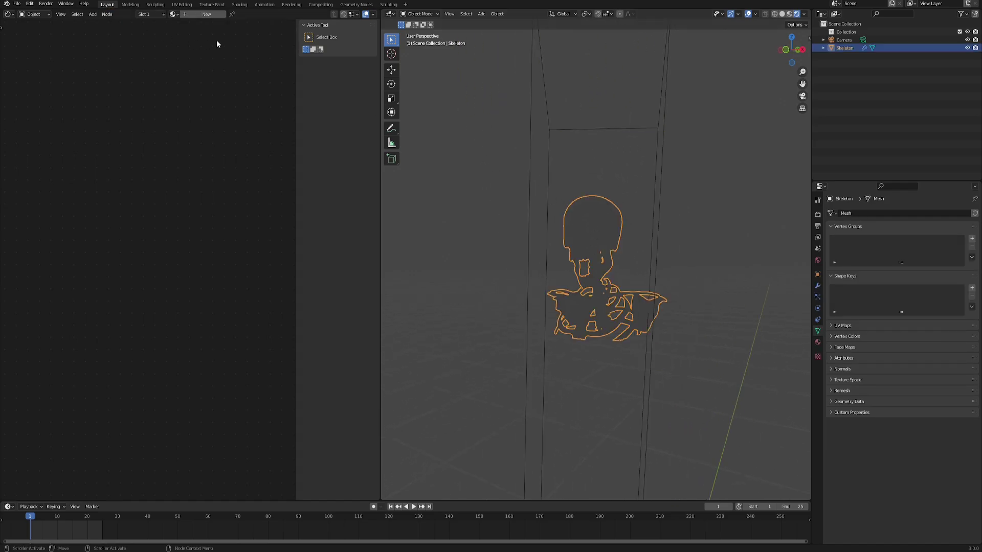
{"action": "left_click", "coordinate": [205, 14]}
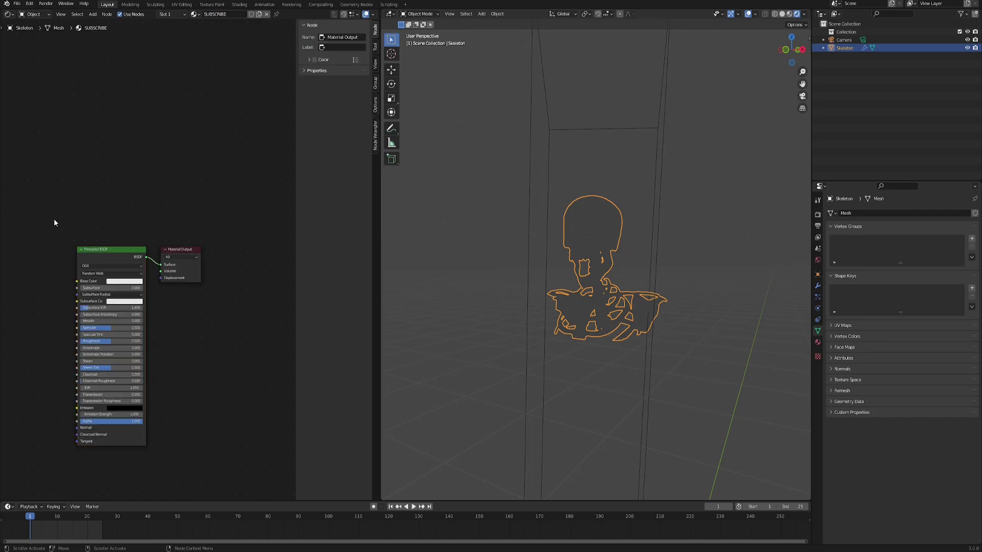
{"action": "left_click", "coordinate": [89, 269]}
{"action": "key", "text": "x"}
{"action": "middle_click_drag", "start_coordinate": [79, 267], "coordinate": [106, 260]}
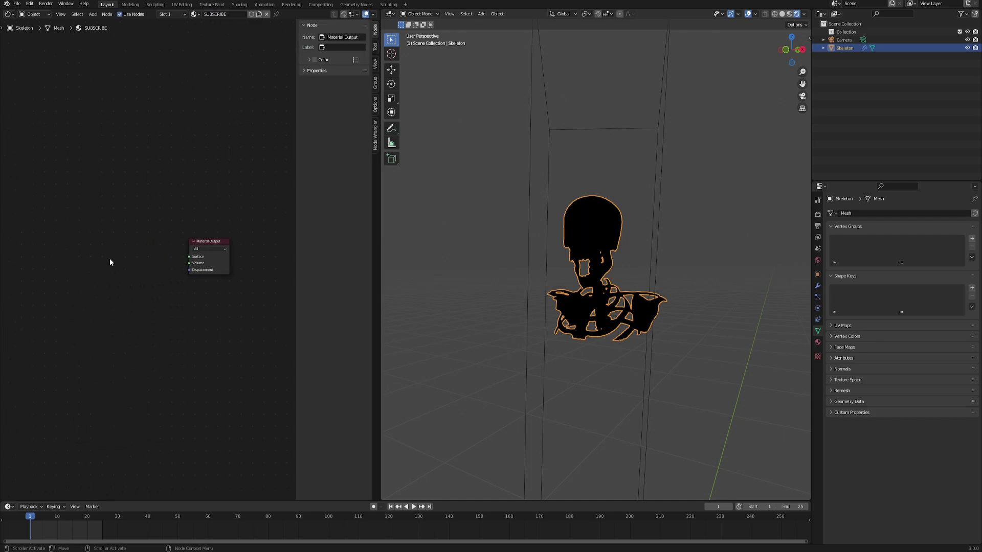
- Add an Emission node beside the Material Output and hide the Shader Editor sidebar
{"action": "key", "text": "F3"}
{"action": "type", "text": "emission"}
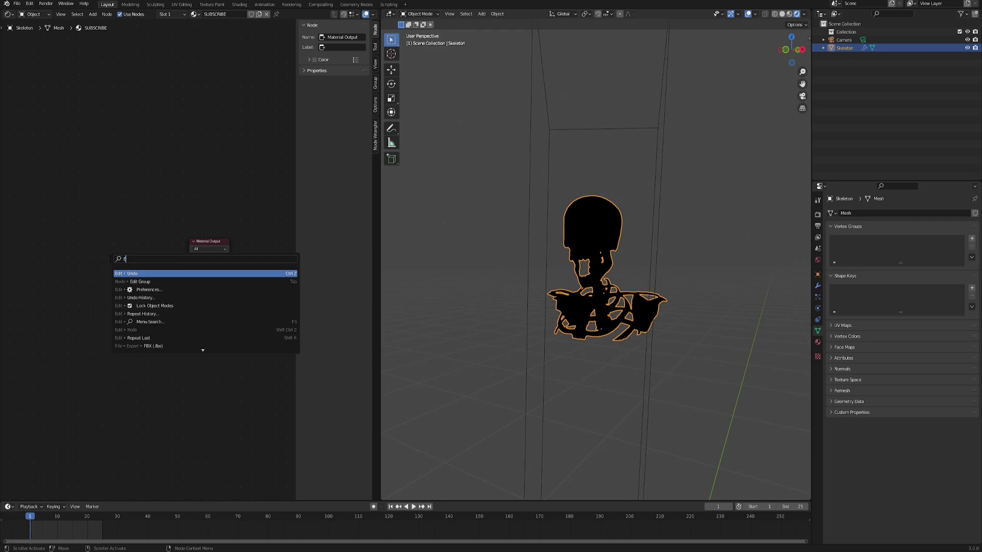
{"action": "key", "text": "Return"}
{"action": "left_click", "coordinate": [110, 259]}
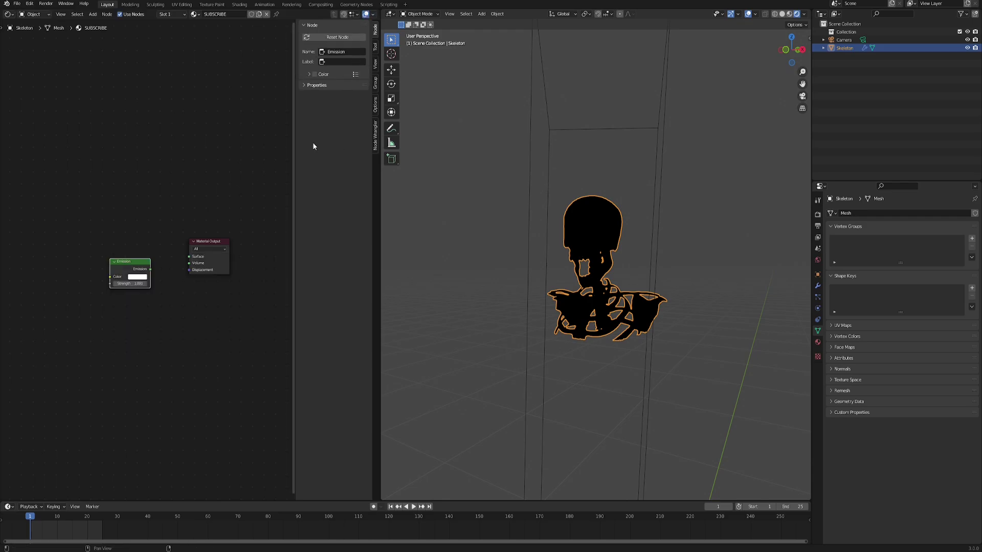
{"action": "key", "text": "n"}
{"action": "middle_click_drag", "start_coordinate": [308, 180], "coordinate": [332, 180]}
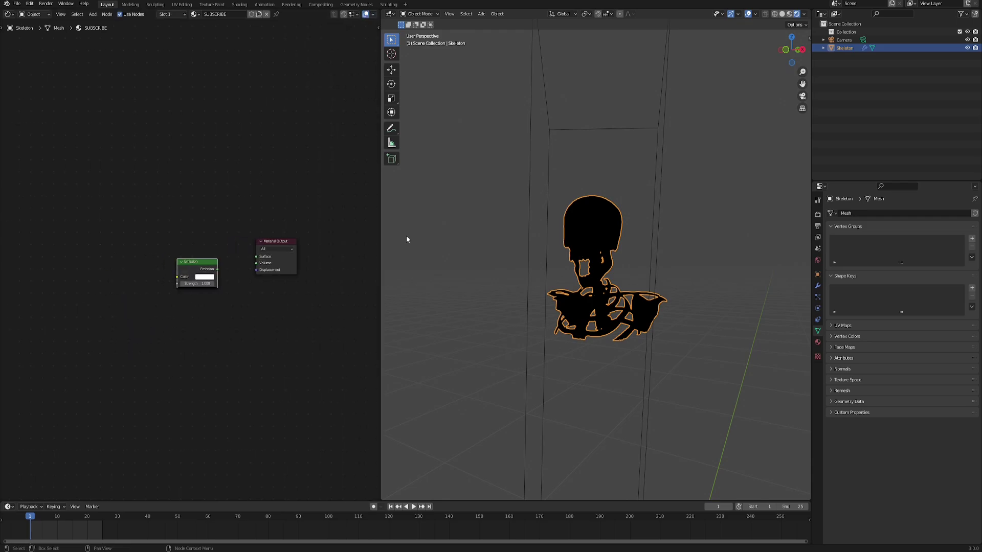
- Add a Fresnel input node to the left of the Emission node
{"action": "scroll", "coordinate": [197, 304], "scroll_direction": "up", "scroll_amount": 1}
{"action": "middle_click_drag", "start_coordinate": [102, 286], "coordinate": [166, 288]}
{"action": "left_click", "coordinate": [91, 266]}
{"action": "key", "text": "F3"}
{"action": "type", "text": "fre"}
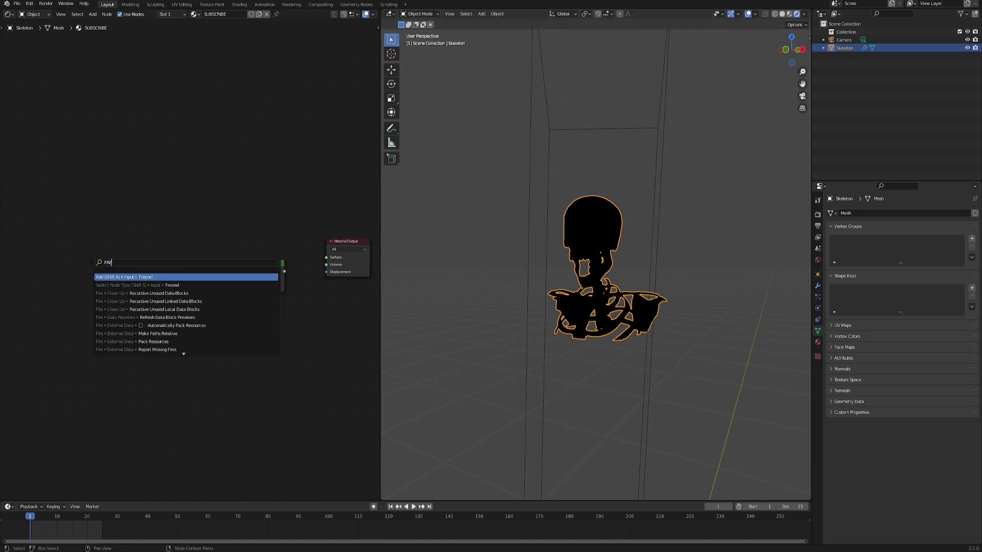
{"action": "key", "text": "Return"}
{"action": "left_click", "coordinate": [91, 263]}
- Add a ColorRamp between Fresnel and Emission, link the Fresnel Fac into it, and preview the ramp on the skeleton
{"action": "left_click", "coordinate": [117, 240]}
{"action": "key", "text": "F3"}
{"action": "type", "text": "col"}
{"action": "key", "text": "Return"}
{"action": "left_click", "coordinate": [152, 266]}
{"action": "scroll", "coordinate": [208, 327], "scroll_direction": "up", "scroll_amount": 4}
{"action": "left_click_drag", "start_coordinate": [107, 254], "coordinate": [132, 332]}
{"action": "middle_click_drag", "start_coordinate": [210, 262], "coordinate": [171, 272]}
{"action": "left_click_drag", "start_coordinate": [157, 279], "coordinate": [166, 270]}
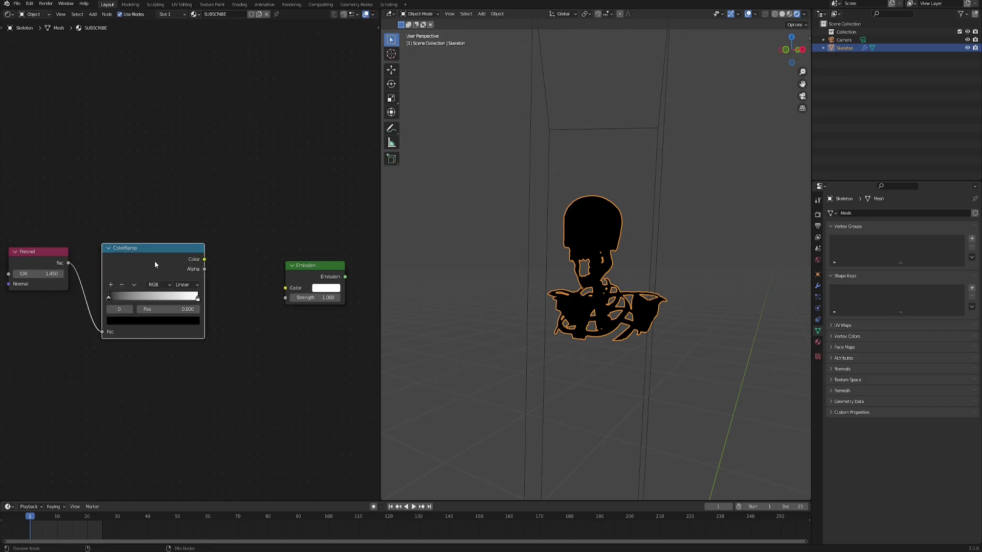
{"action": "left_click", "coordinate": [156, 263], "text": "ctrl+shift"}
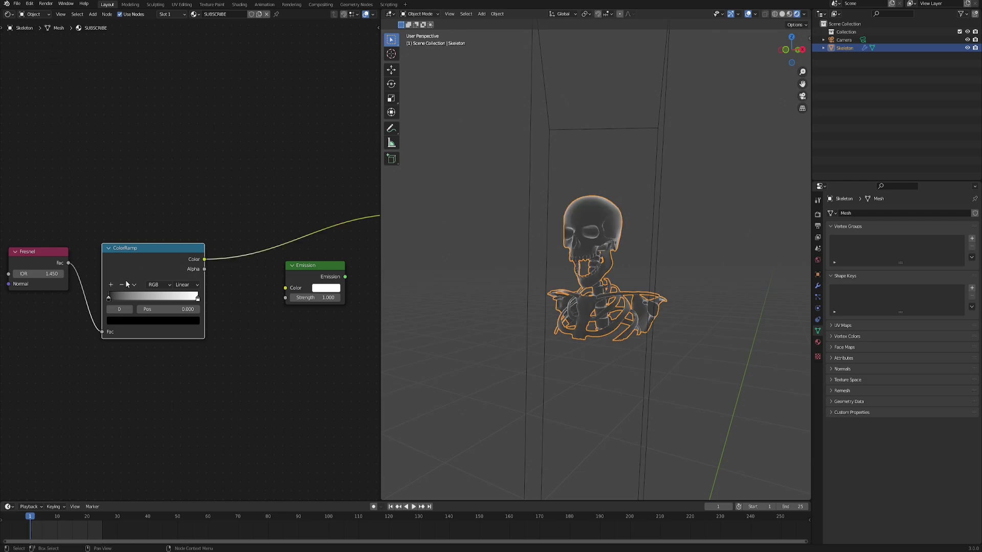
- Search the add-on preferences for NODE
{"action": "left_click", "coordinate": [29, 3]}
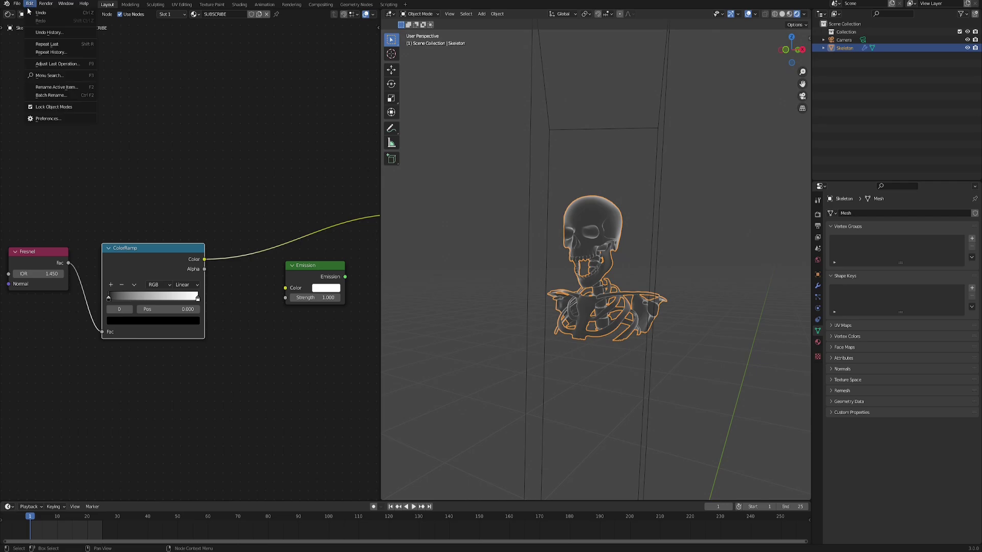
{"action": "left_click", "coordinate": [42, 119]}
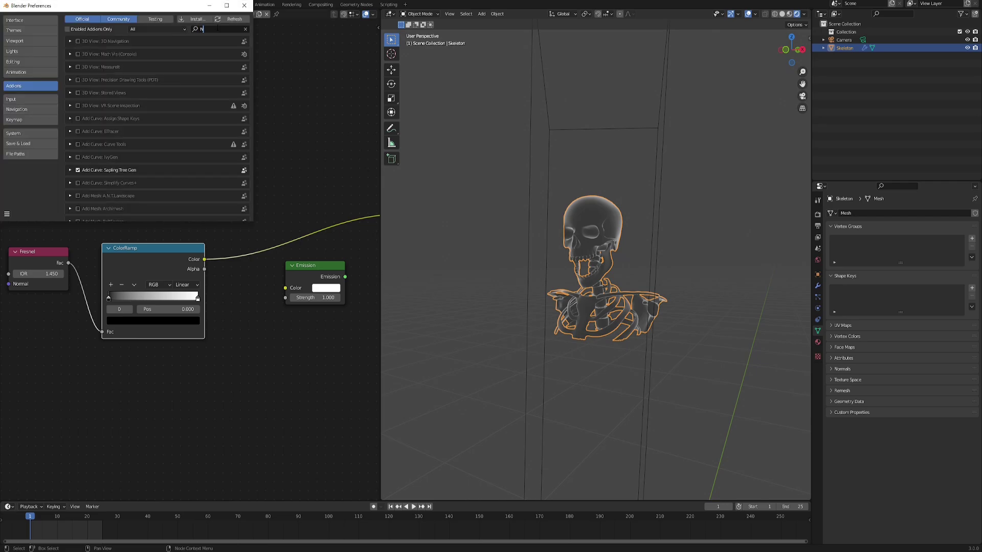
{"action": "left_click", "coordinate": [214, 30]}
{"action": "type", "text": "NODE"}
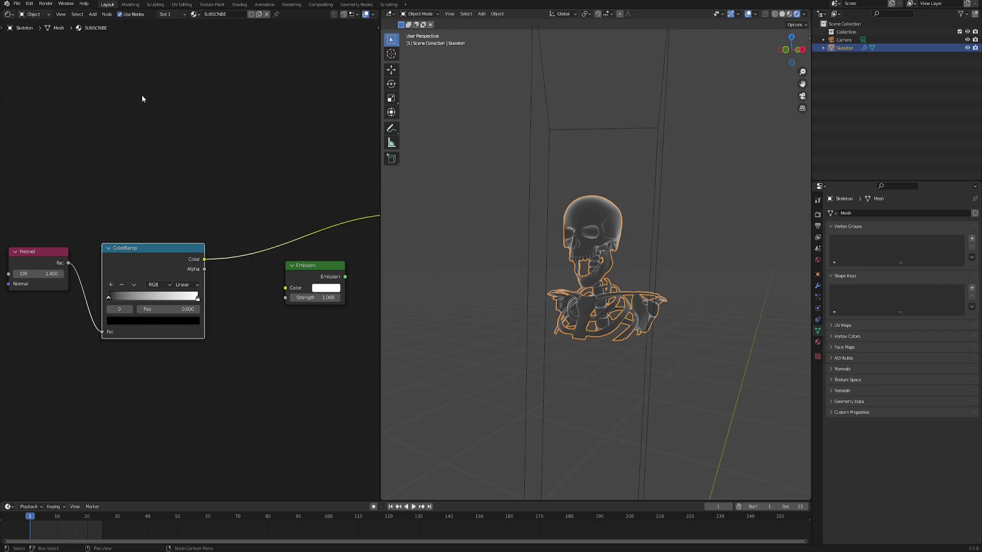
- Set the ColorRamp interpolation to Constant and move the white stop to 0.123
{"action": "scroll", "coordinate": [629, 300], "scroll_direction": "up", "scroll_amount": 3}
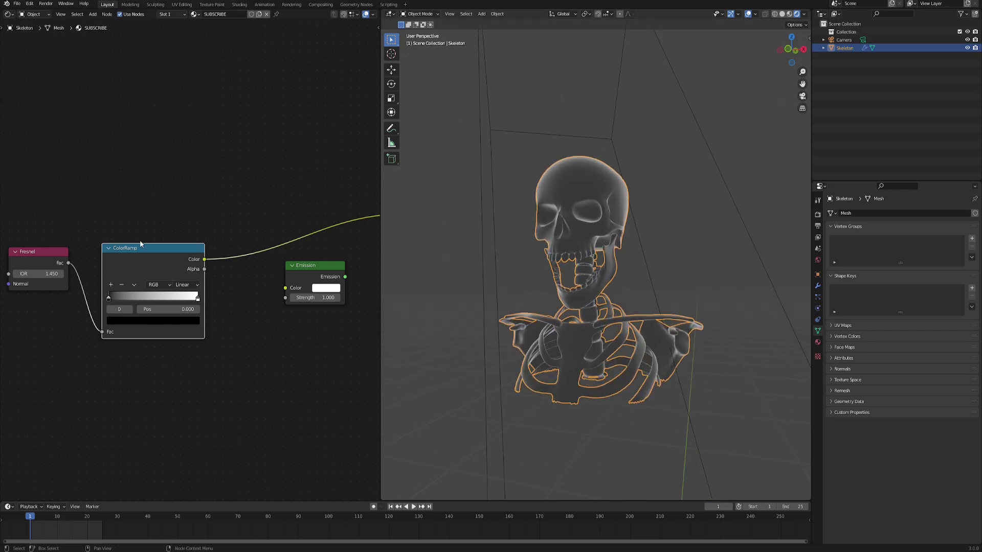
{"action": "middle_click_drag", "start_coordinate": [47, 260], "coordinate": [96, 257]}
{"action": "middle_click_drag", "start_coordinate": [724, 206], "coordinate": [565, 238]}
{"action": "scroll", "coordinate": [226, 208], "scroll_direction": "up", "scroll_amount": 1}
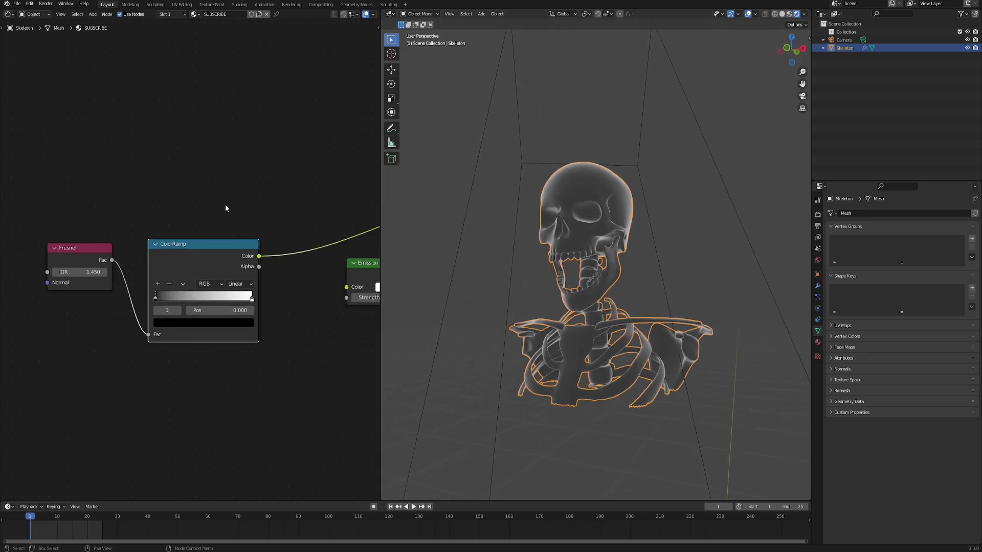
{"action": "left_click_drag", "start_coordinate": [214, 256], "coordinate": [209, 251]}
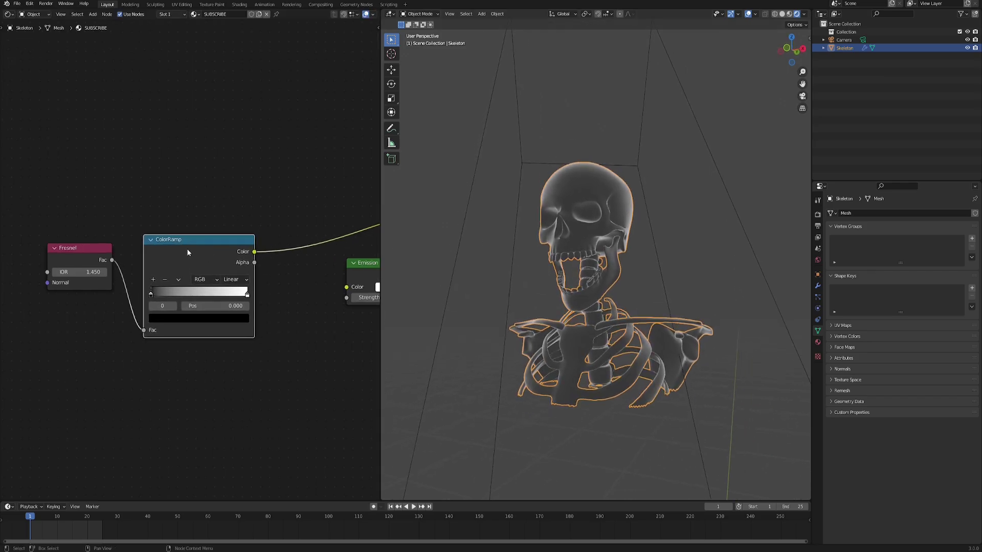
{"action": "left_click", "coordinate": [240, 279]}
{"action": "left_click", "coordinate": [248, 334]}
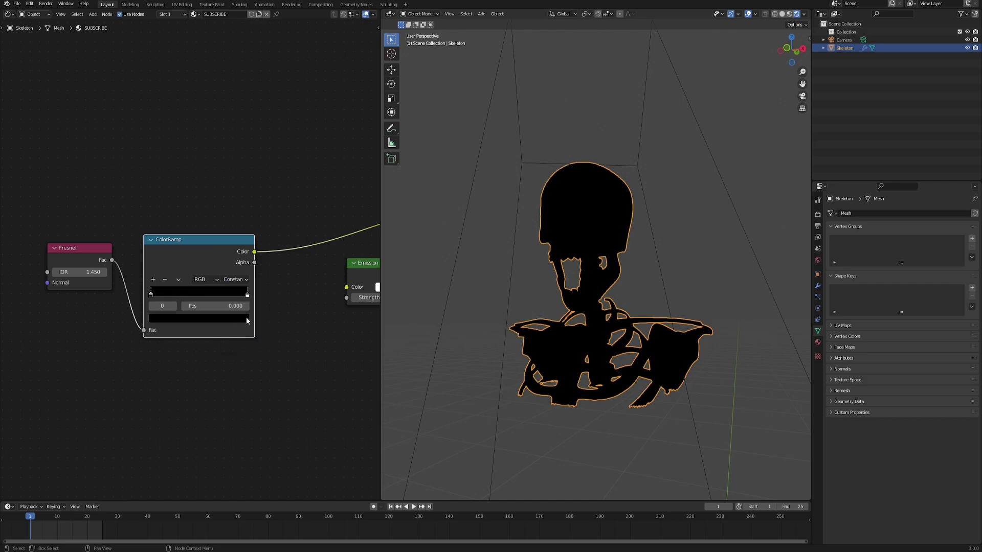
{"action": "left_click_drag", "start_coordinate": [248, 296], "coordinate": [161, 298]}
{"action": "middle_click_drag", "start_coordinate": [56, 311], "coordinate": [120, 326]}
{"action": "scroll", "coordinate": [117, 307], "scroll_direction": "up", "scroll_amount": 3}
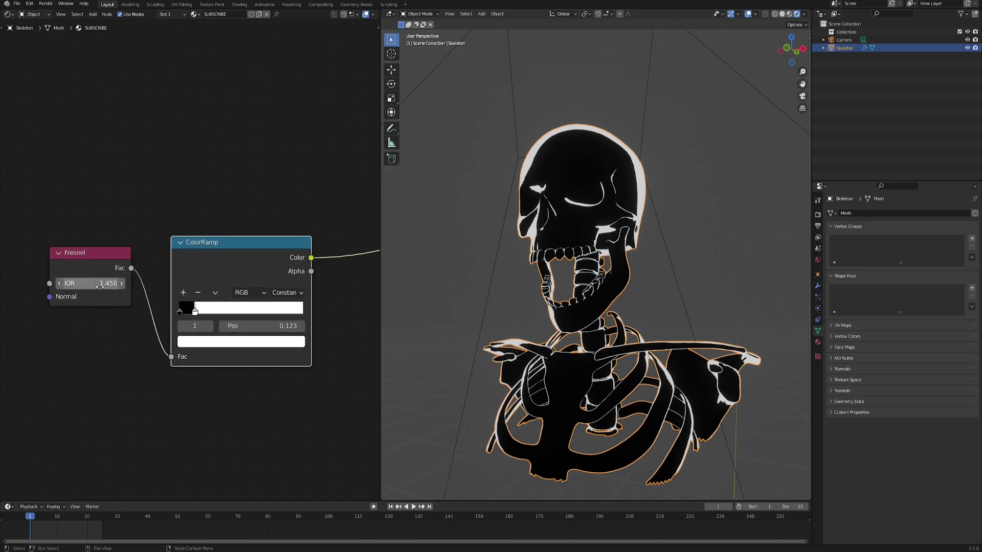
- Set the Fresnel IOR to 1.300 and turn the white ColorRamp stop black at position 0.114
{"action": "left_click_drag", "start_coordinate": [101, 284], "coordinate": [125, 284]}
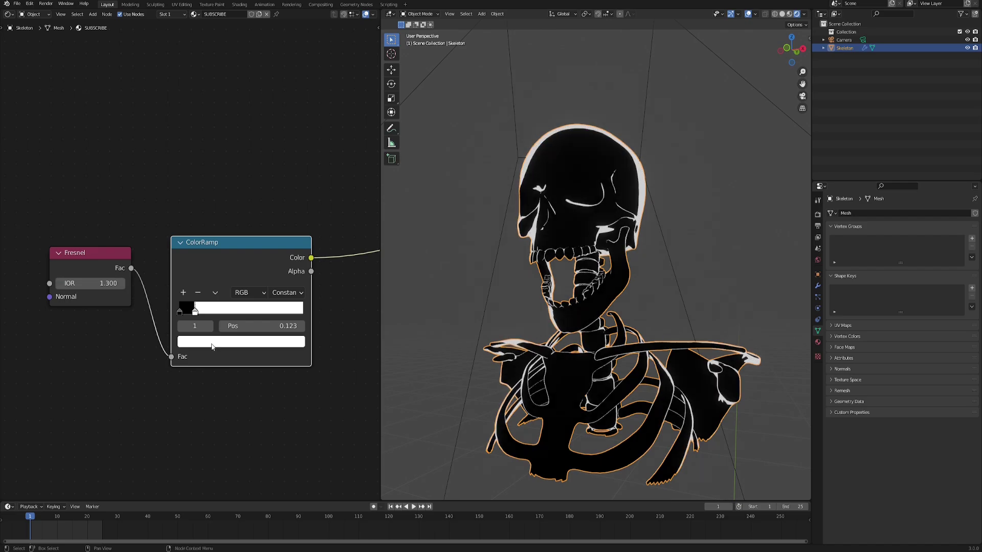
{"action": "left_click_drag", "start_coordinate": [195, 314], "coordinate": [194, 316]}
{"action": "left_click", "coordinate": [215, 342]}
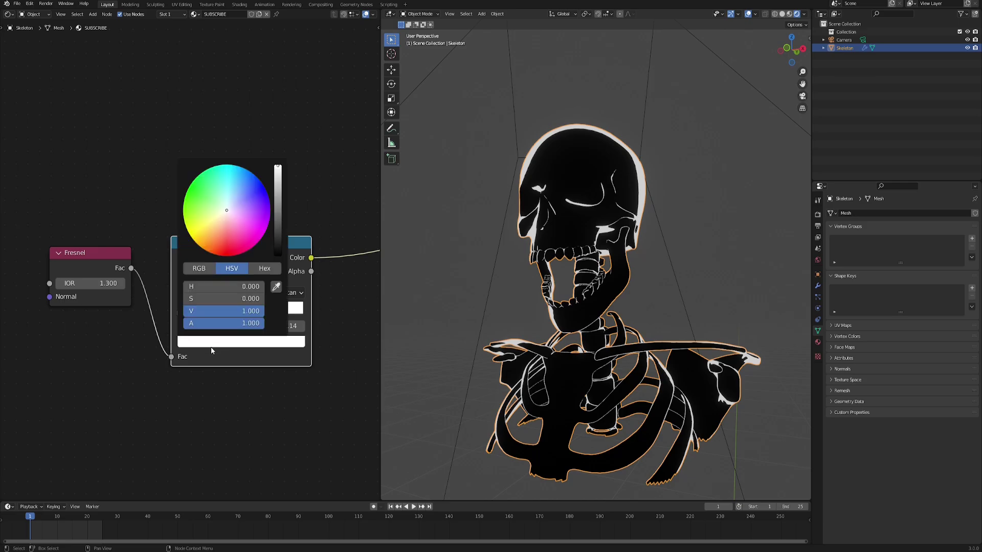
{"action": "left_click_drag", "start_coordinate": [276, 188], "coordinate": [278, 256]}
{"action": "middle_click_drag", "start_coordinate": [587, 330], "coordinate": [573, 304]}
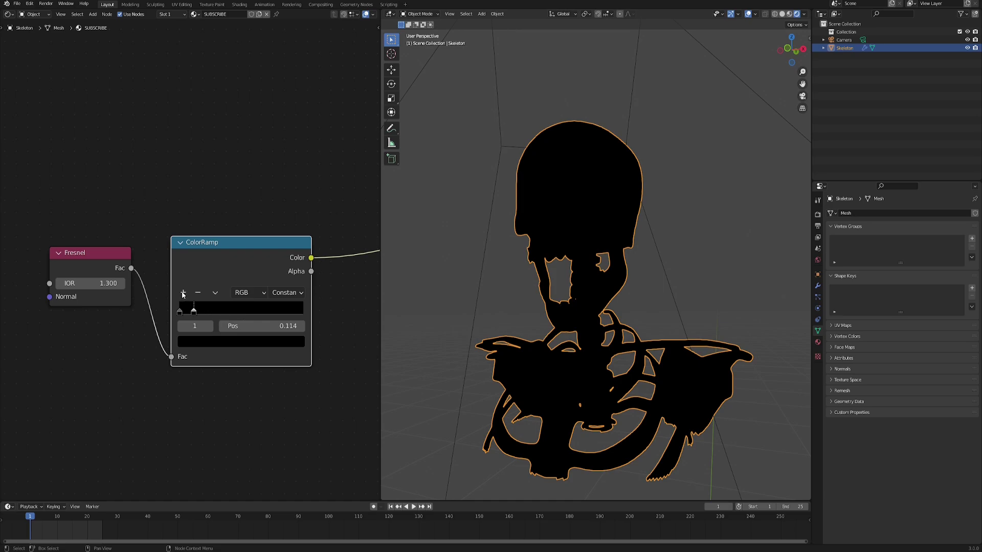
- Add a white ColorRamp stop at 0.057 between the two black stops
{"action": "left_click", "coordinate": [190, 342]}
{"action": "left_click_drag", "start_coordinate": [279, 238], "coordinate": [277, 168]}
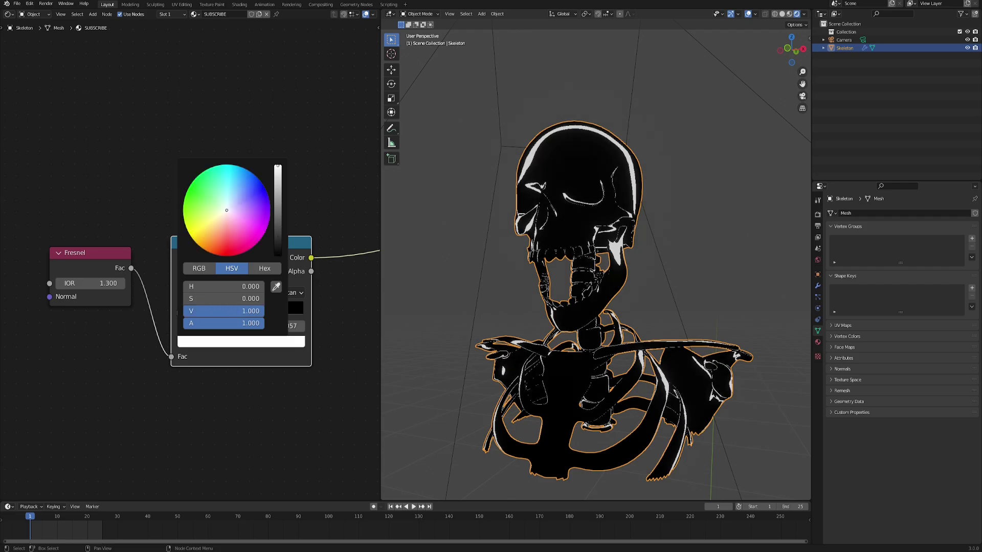
{"action": "middle_click_drag", "start_coordinate": [578, 287], "coordinate": [427, 316]}
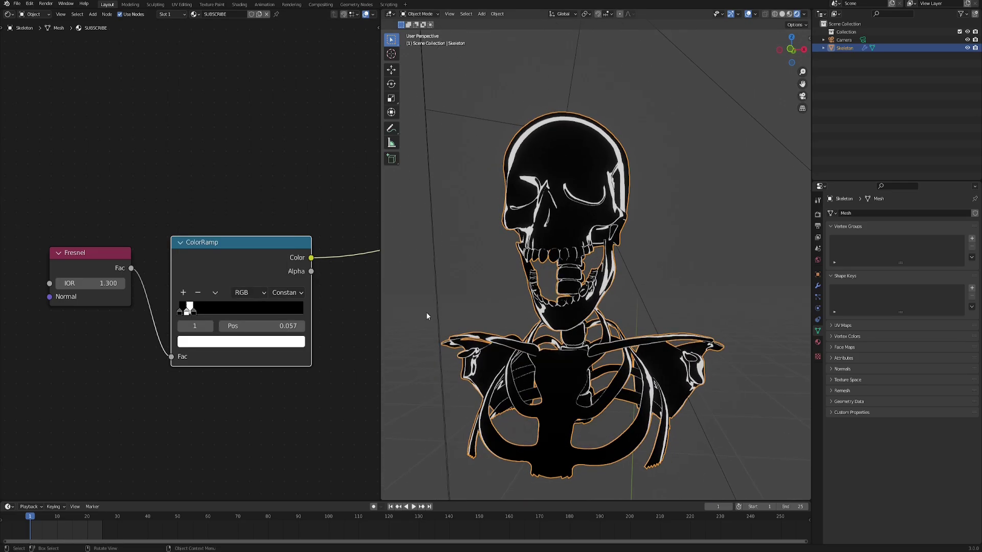
- Move the white stop close to the first black stop and set the last black stop to 0.068
{"action": "scroll", "coordinate": [179, 327], "scroll_direction": "up", "scroll_amount": 2}
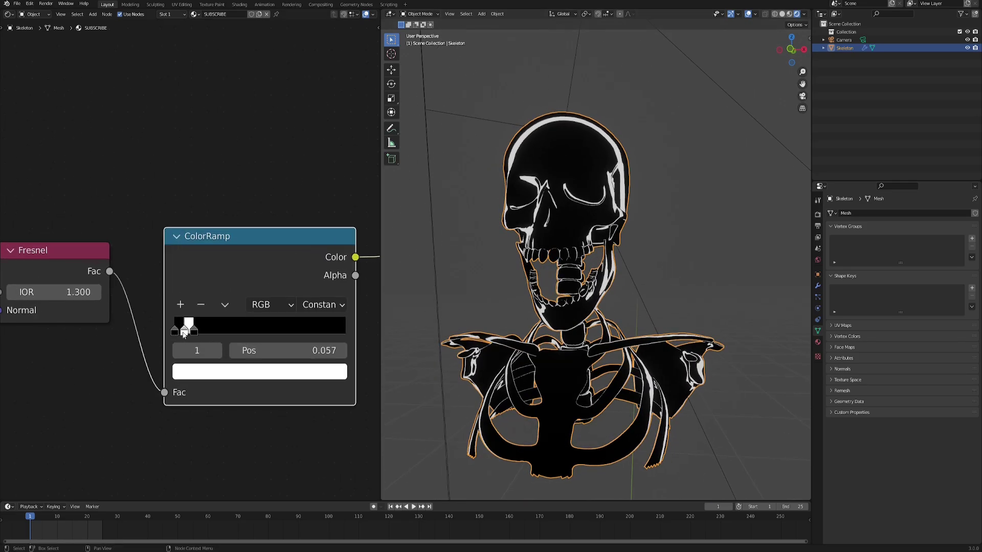
{"action": "left_click_drag", "start_coordinate": [184, 333], "coordinate": [177, 331]}
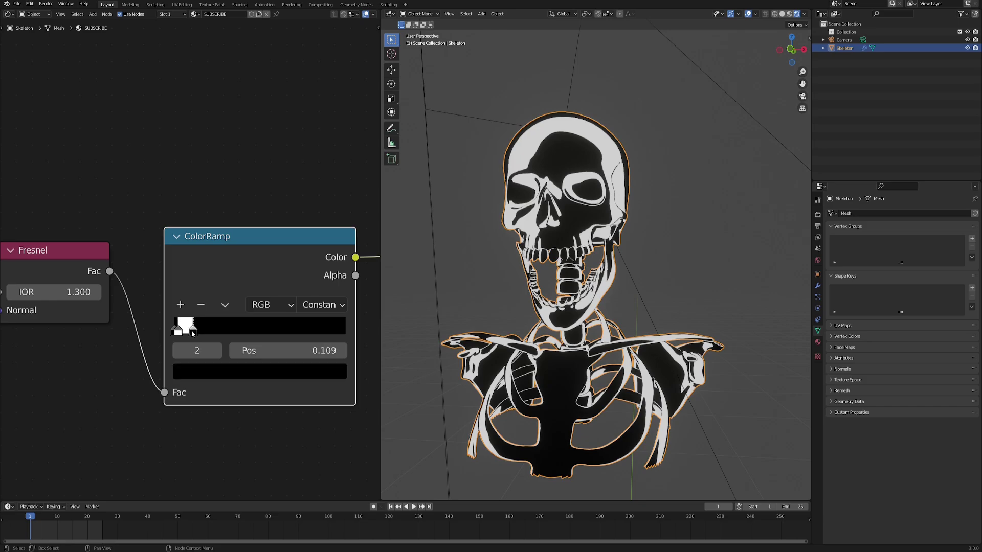
{"action": "left_click_drag", "start_coordinate": [189, 334], "coordinate": [185, 333]}
{"action": "middle_click_drag", "start_coordinate": [491, 307], "coordinate": [533, 169]}
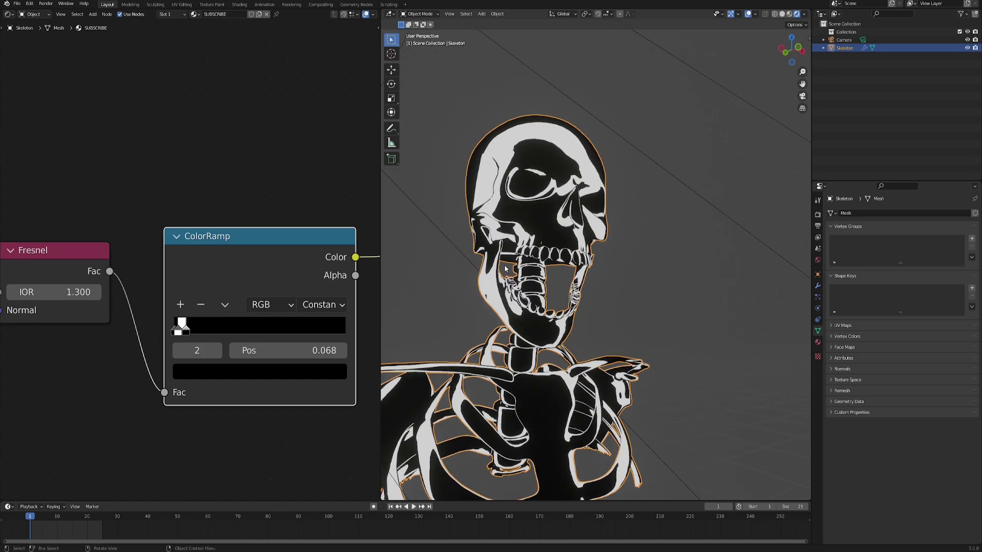
{"action": "middle_click_drag", "start_coordinate": [505, 268], "coordinate": [607, 192]}
{"action": "middle_click_drag", "start_coordinate": [623, 236], "coordinate": [620, 289]}
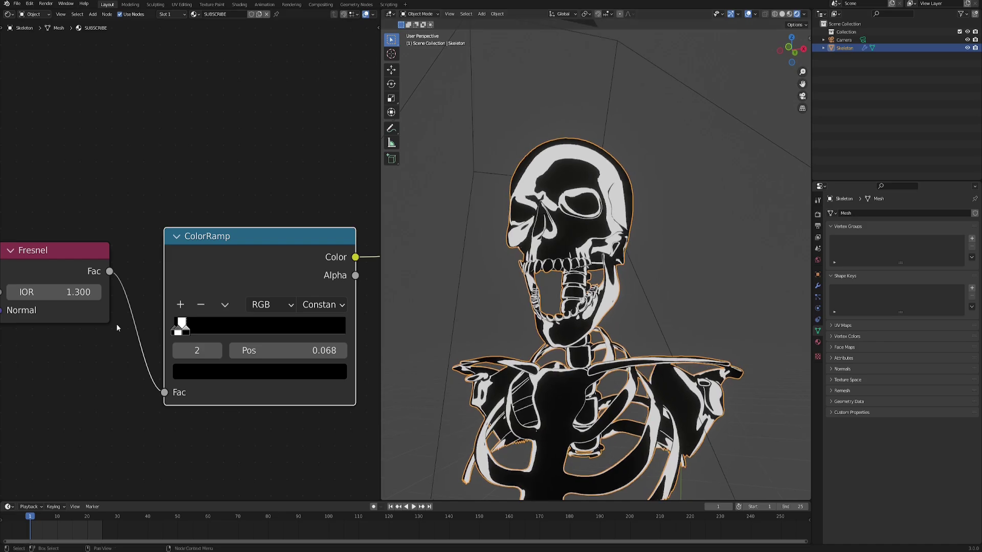
- Try a Fresnel IOR of 1.120, then undo the change
{"action": "middle_click_drag", "start_coordinate": [70, 365], "coordinate": [115, 361]}
{"action": "left_click_drag", "start_coordinate": [105, 288], "coordinate": [67, 288]}
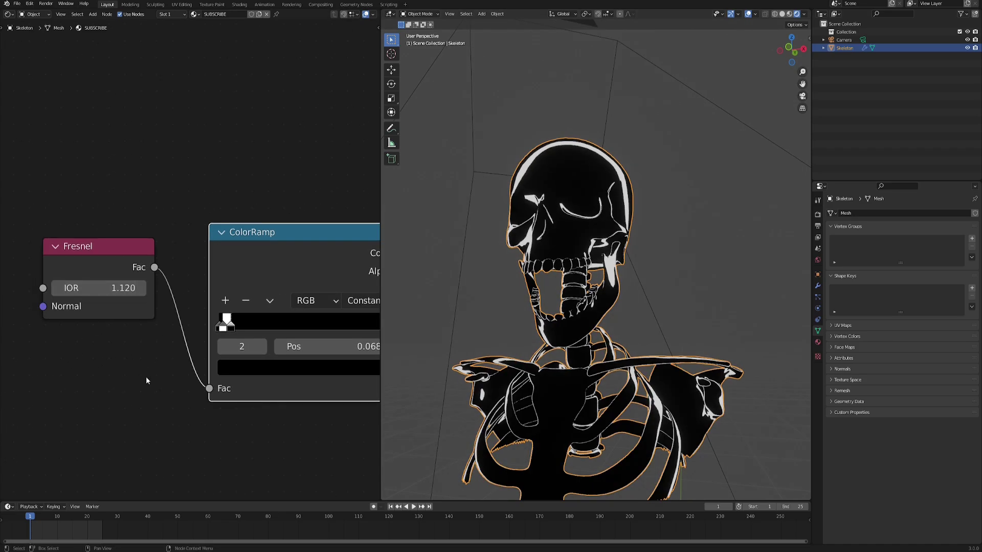
{"action": "middle_click_drag", "start_coordinate": [146, 377], "coordinate": [102, 380]}
{"action": "key", "text": "ctrl+z"}
{"action": "scroll", "coordinate": [190, 322], "scroll_direction": "down", "scroll_amount": 1}
{"action": "middle_click_drag", "start_coordinate": [190, 323], "coordinate": [163, 329]}
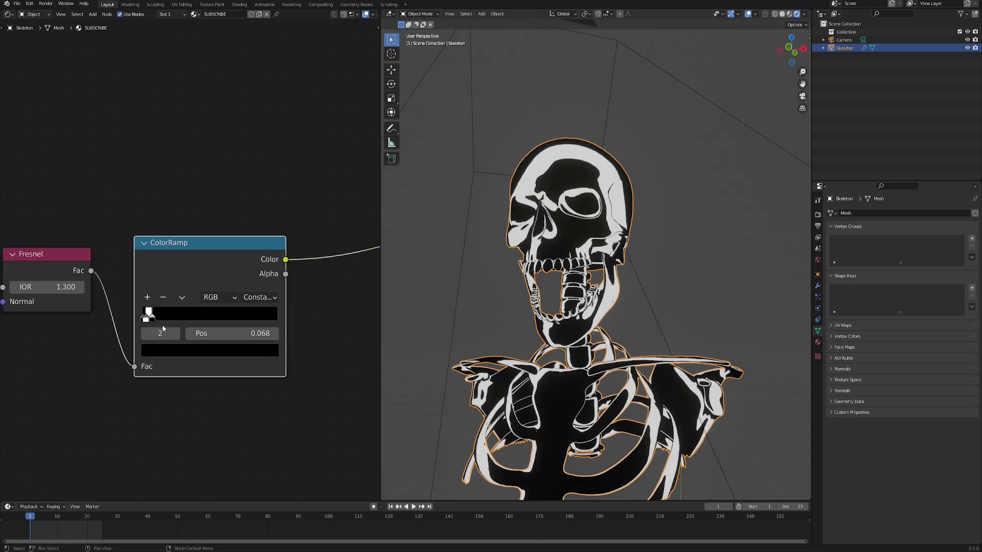
- Extend the animation's end frame to 250 and play it through the camera view, stopping back at frame 1
{"action": "scroll", "coordinate": [161, 297], "scroll_direction": "down", "scroll_amount": 2}
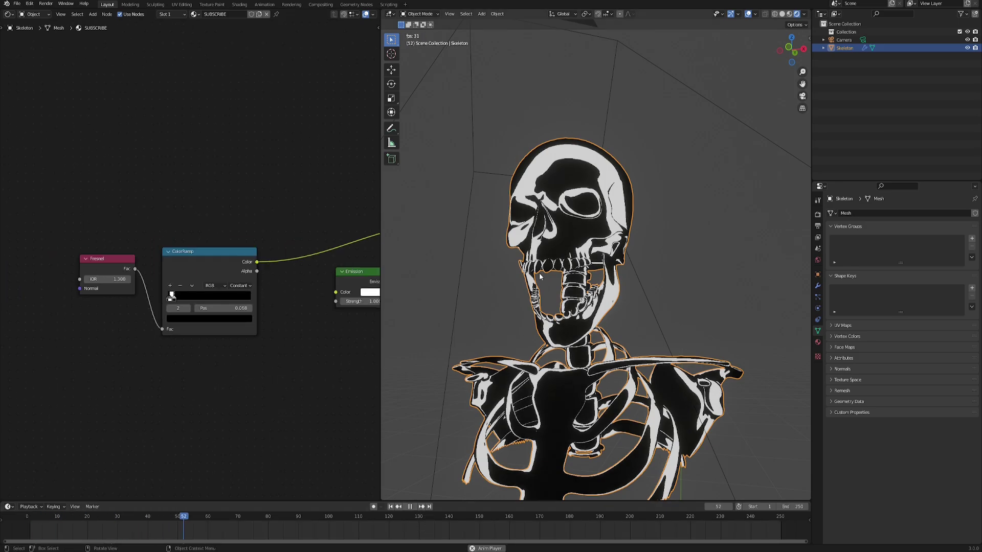
{"action": "key", "text": "KP_0"}
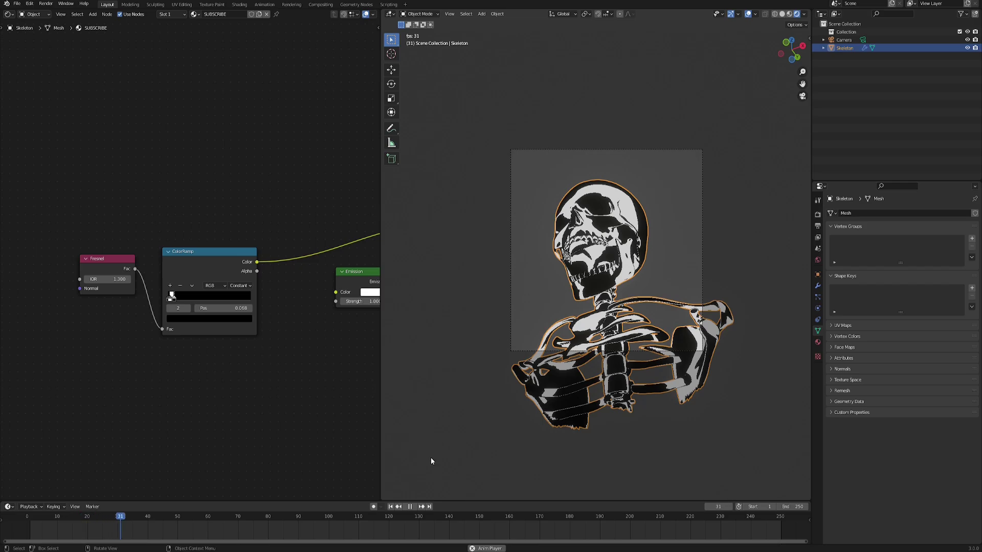
{"action": "key", "text": "Escape"}
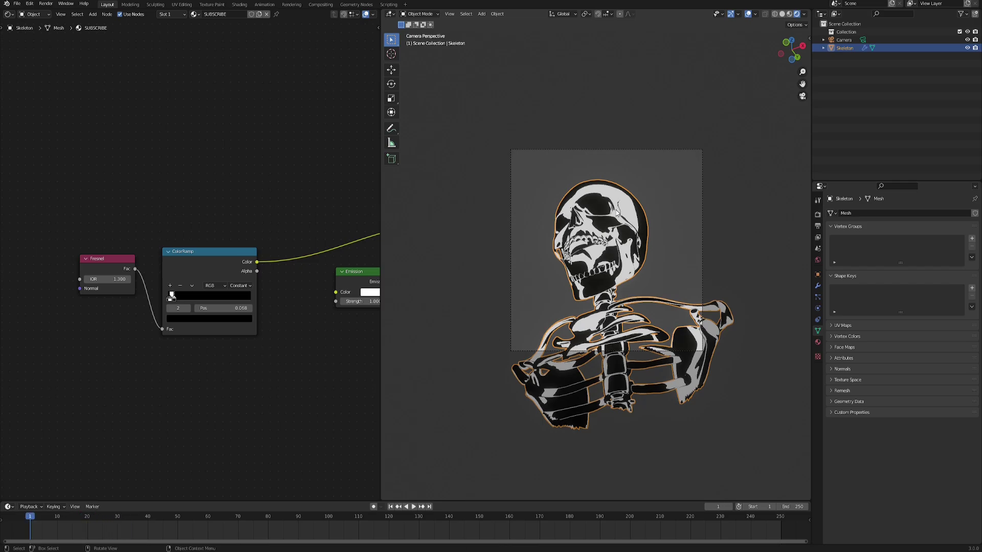
- Insert a Location keyframe on the skeleton at frame 1 and switch the Shader Editor area to the Graph Editor
{"action": "key", "text": "i"}
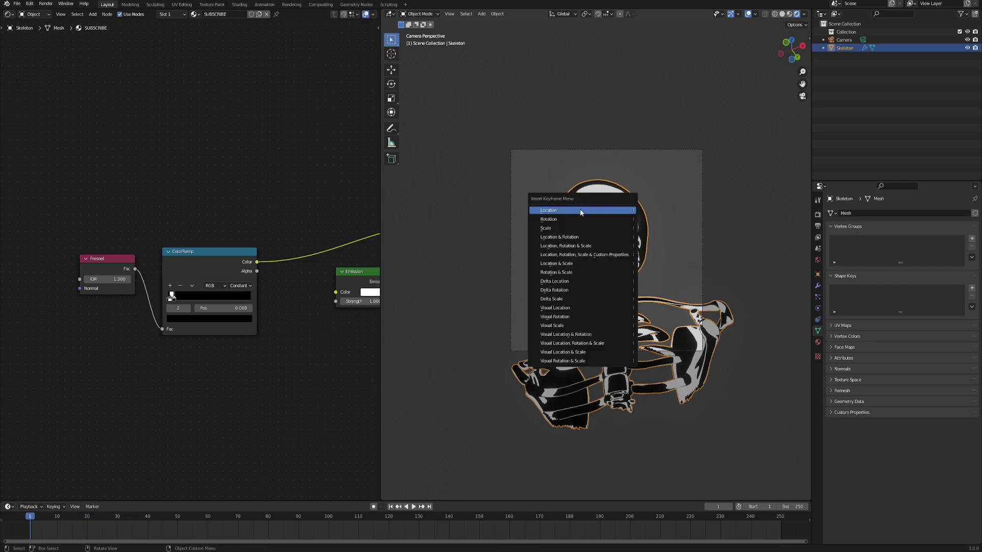
{"action": "left_click", "coordinate": [580, 212]}
{"action": "left_click", "coordinate": [9, 14]}
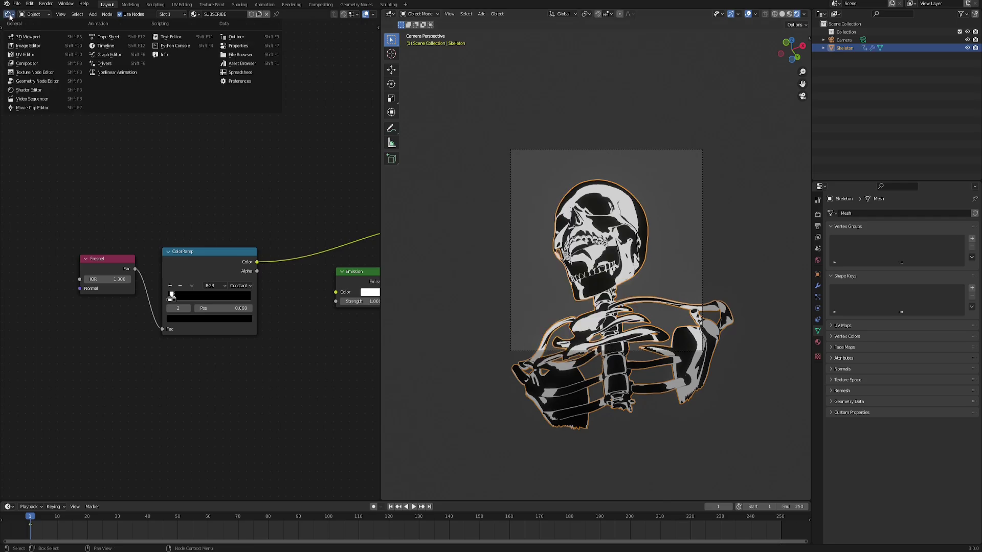
{"action": "left_click", "coordinate": [109, 54]}
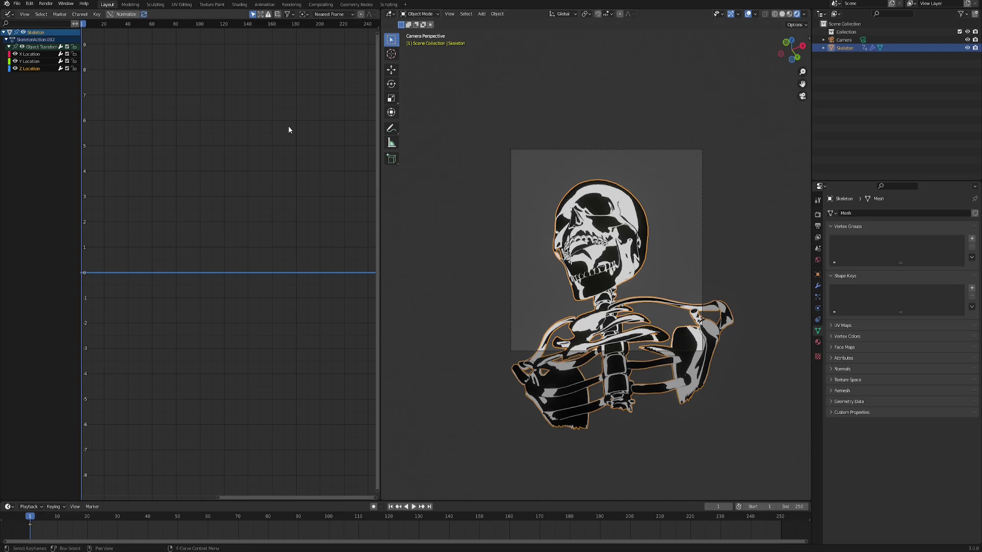
- Add a Noise modifier to the skeleton's X Location curve and play the animation
{"action": "key", "text": "n"}
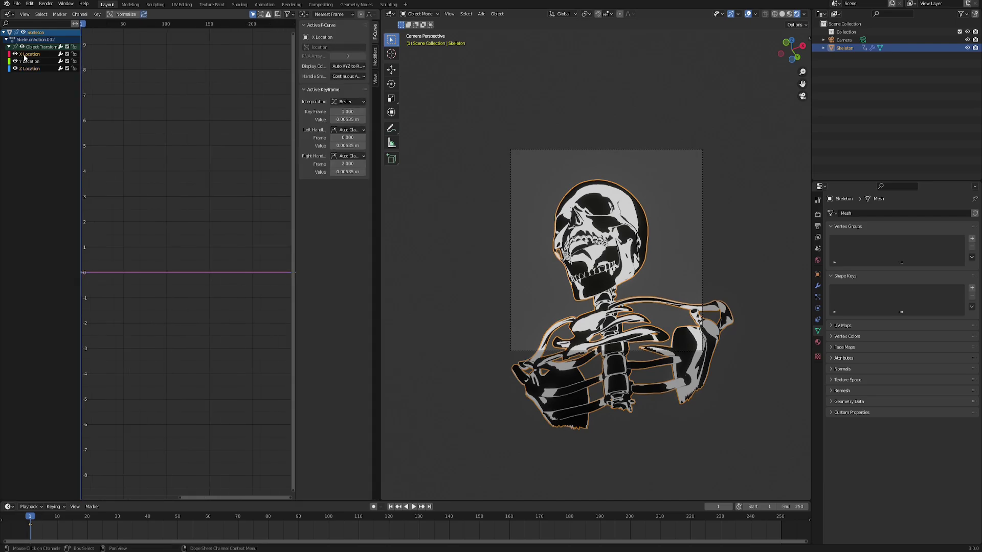
{"action": "left_click", "coordinate": [375, 57]}
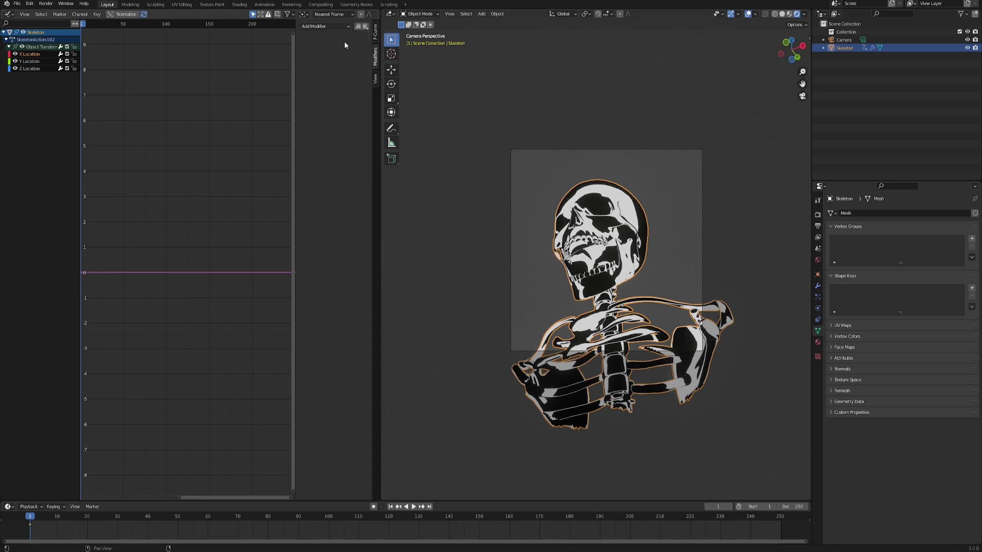
{"action": "left_click", "coordinate": [319, 71]}
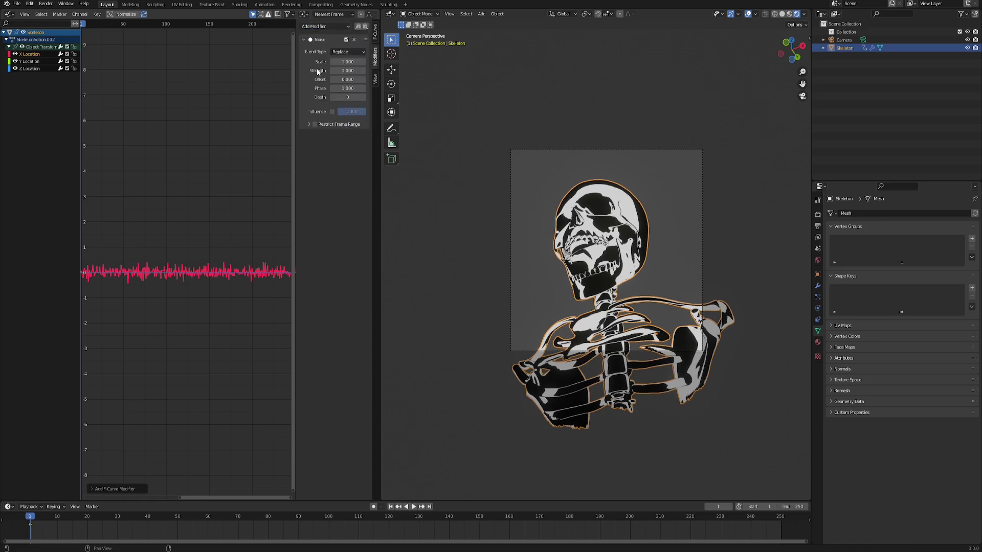
{"action": "left_click", "coordinate": [413, 507]}
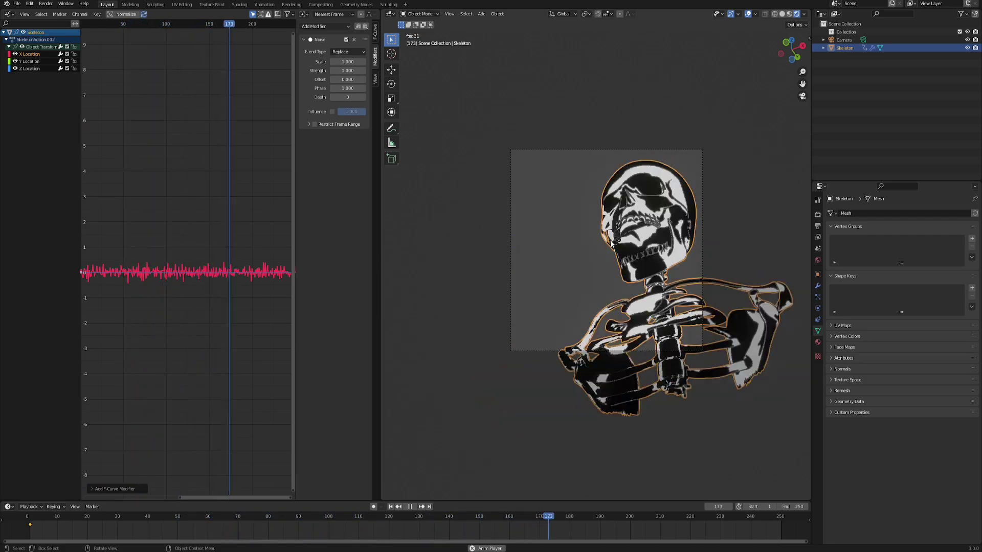
- Restart playback from frame 1 and lower the X Location noise strength to 0.060
{"action": "key", "text": "space"}
{"action": "key", "text": "shift+Left"}
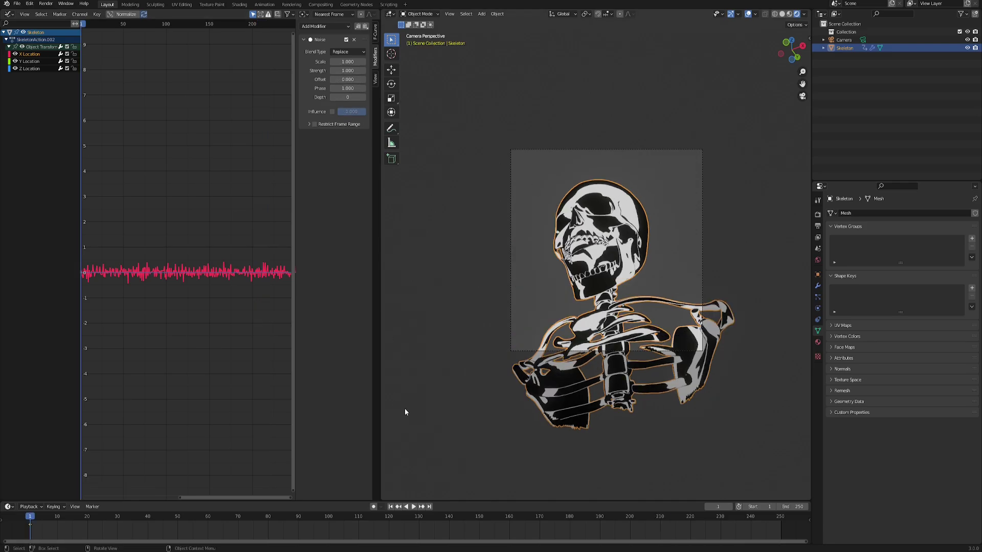
{"action": "left_click", "coordinate": [415, 506]}
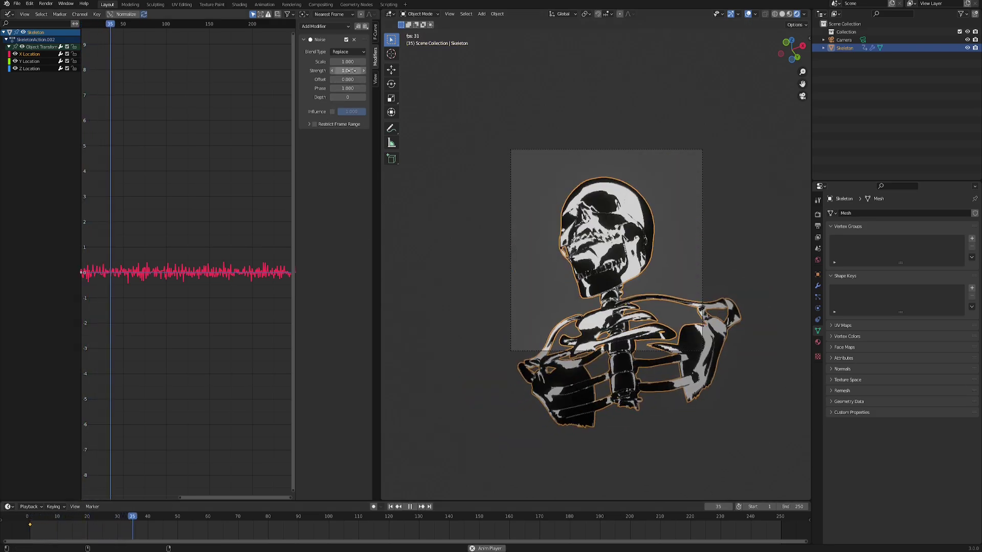
{"action": "left_click_drag", "start_coordinate": [348, 70], "coordinate": [268, 70]}
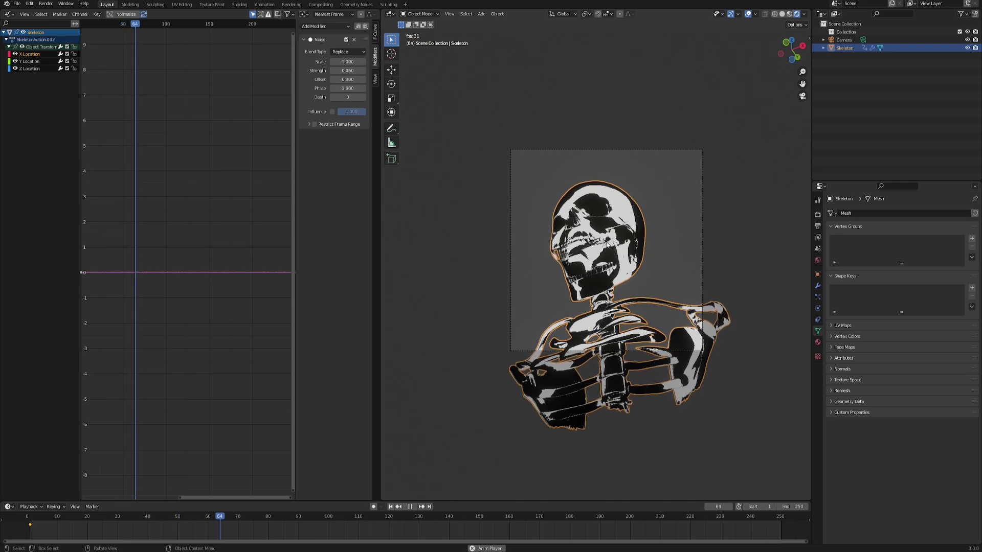
- Add a Noise modifier to the skeleton's Z Location curve and reduce its strength to a subtle amount
{"action": "left_click", "coordinate": [26, 69]}
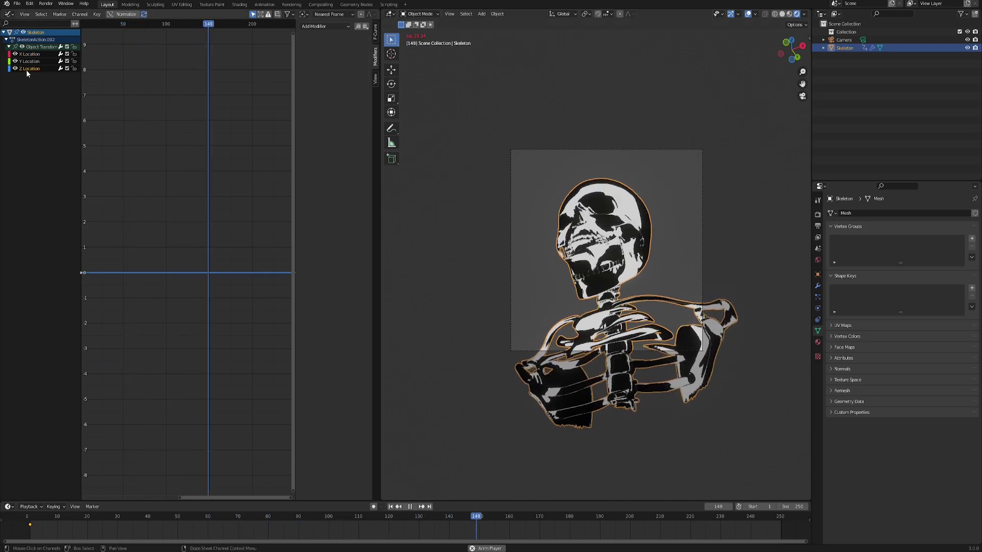
{"action": "left_click", "coordinate": [317, 27]}
{"action": "left_click", "coordinate": [320, 67]}
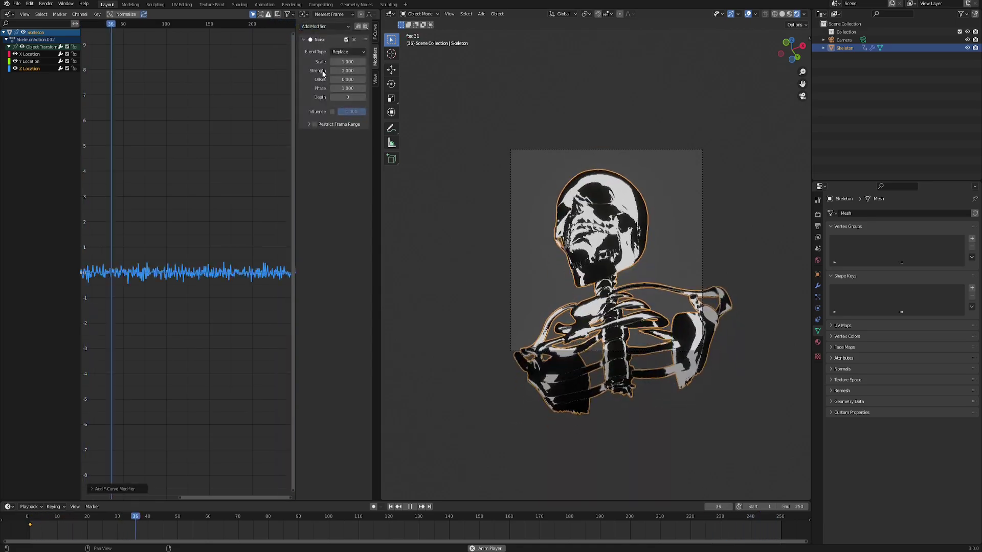
{"action": "left_click_drag", "start_coordinate": [337, 70], "coordinate": [294, 70]}
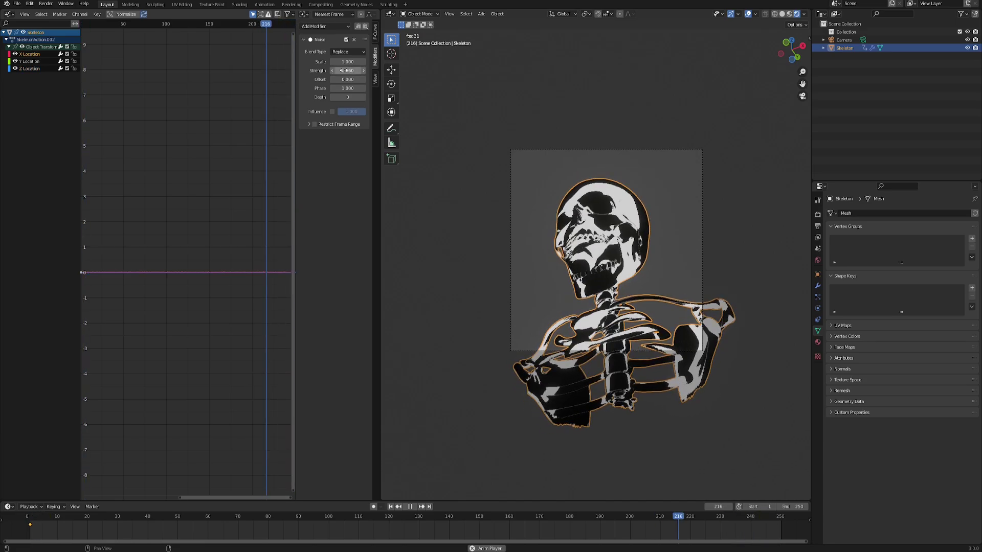
- Set the X Location noise strength to 0.04 and its scale to 0.3
{"action": "left_click", "coordinate": [343, 70]}
{"action": "type", "text": "0.04"}
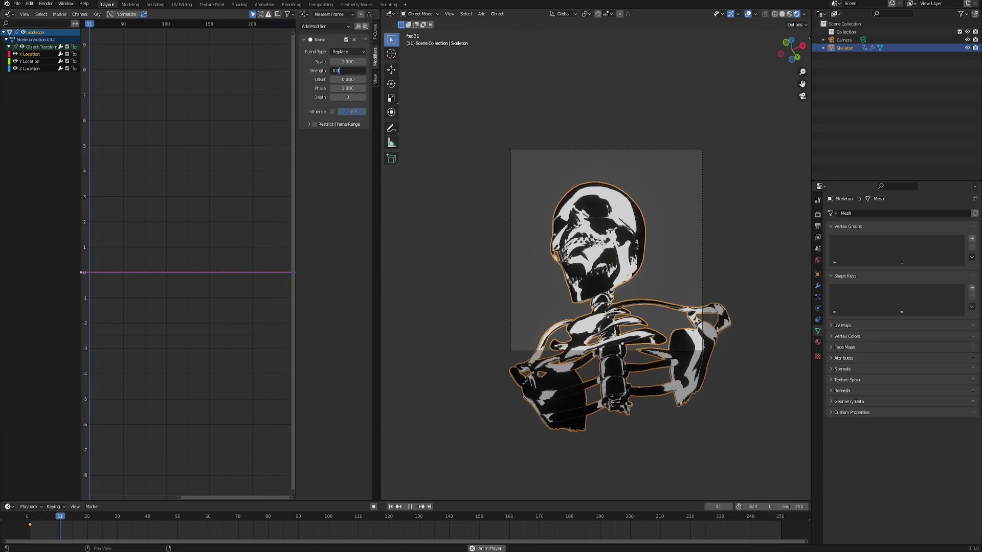
{"action": "key", "text": "Return"}
{"action": "left_click_drag", "start_coordinate": [344, 71], "coordinate": [344, 71]}
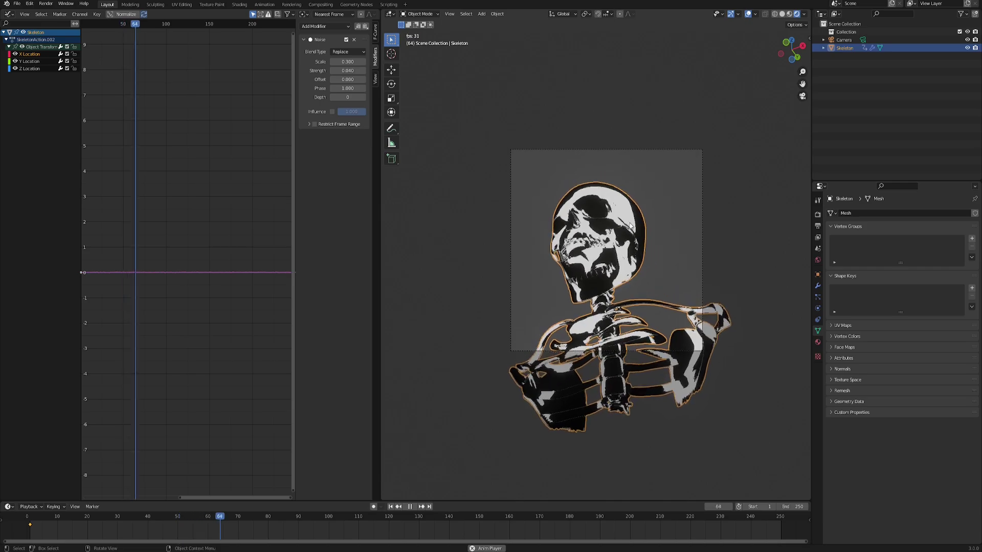
- Try a strength of 1 and a scale of 5.350 on the X Location noise
{"action": "left_click", "coordinate": [349, 70]}
{"action": "type", "text": "1"}
{"action": "key", "text": "Return"}
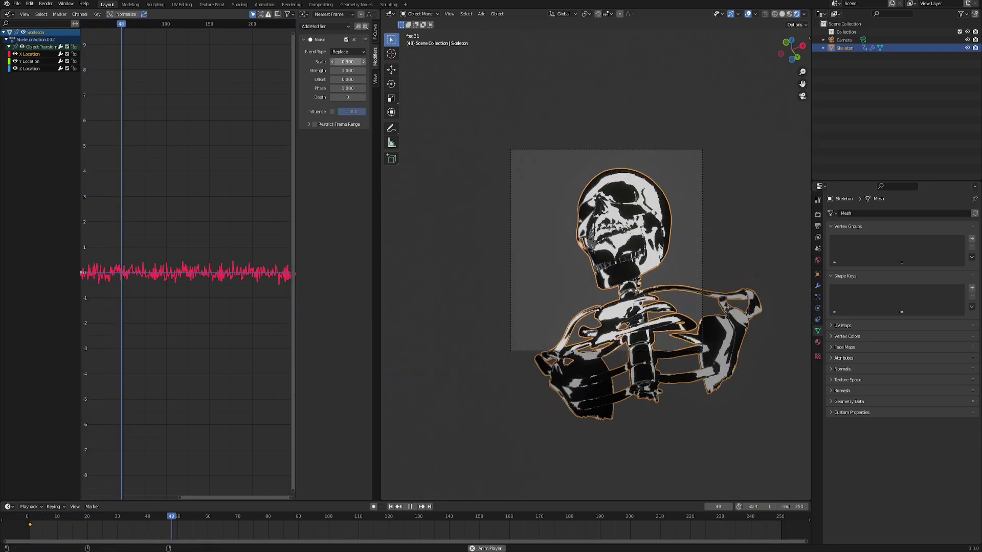
{"action": "left_click_drag", "start_coordinate": [344, 62], "coordinate": [602, 61]}
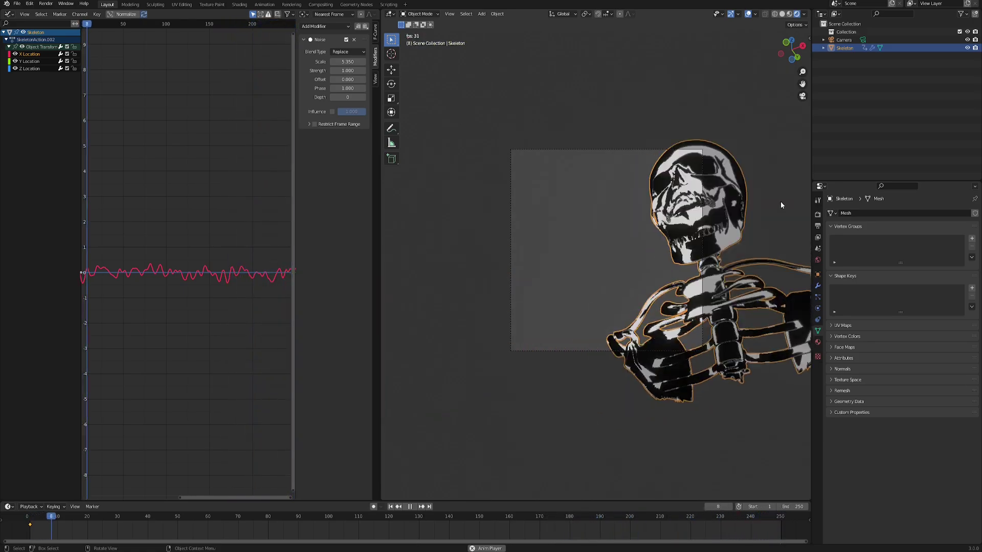
- Return the X Location noise to a scale of 0.3 and a strength of 0.04
{"action": "left_click", "coordinate": [351, 62]}
{"action": "type", "text": ".3"}
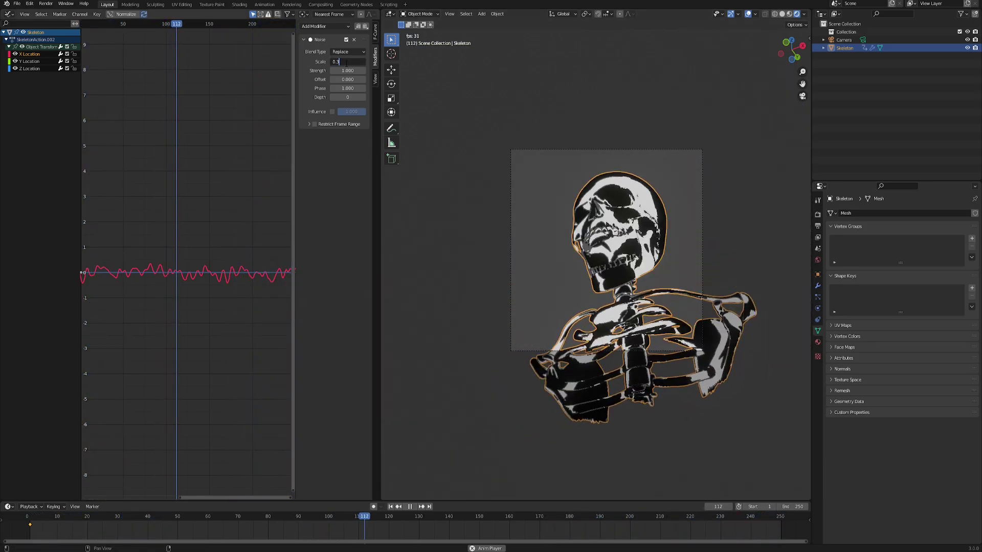
{"action": "key", "text": "Return"}
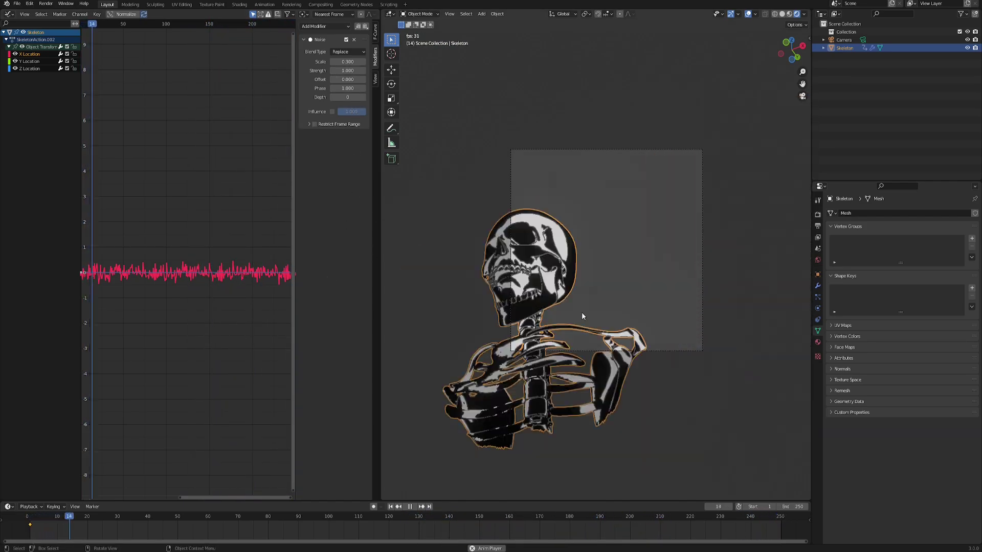
{"action": "double_click", "coordinate": [347, 71]}
{"action": "type", "text": "0.04"}
{"action": "key", "text": "Return"}
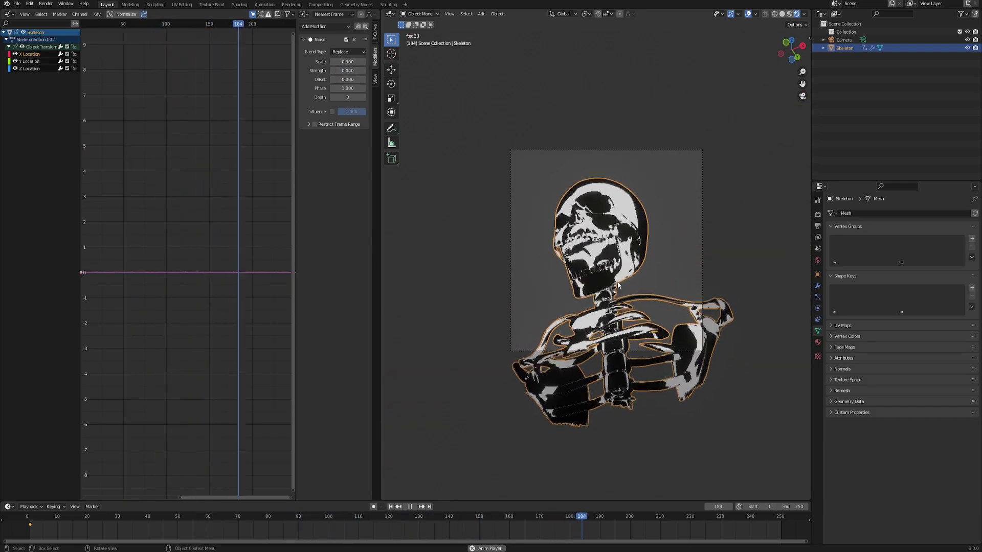
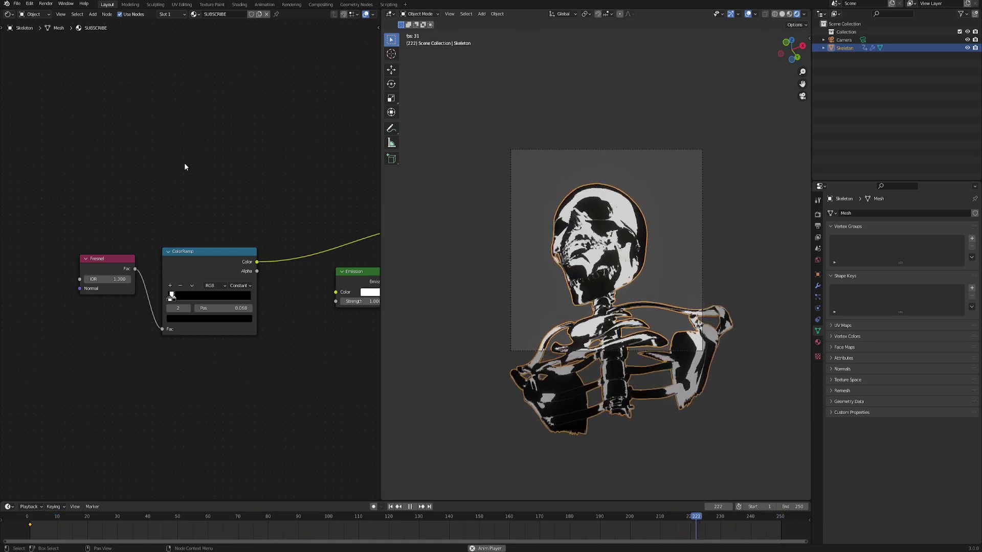
- Add a Value node above the ColorRamp node in the skeleton's material
{"action": "key", "text": "F3"}
{"action": "type", "text": "val"}
{"action": "key", "text": "Return"}
{"action": "left_click", "coordinate": [151, 159]}
- Add a Math node set to Ping-Pong beside the Value node, with the Value output feeding its Value input
{"action": "key", "text": "F3"}
{"action": "type", "text": "mat"}
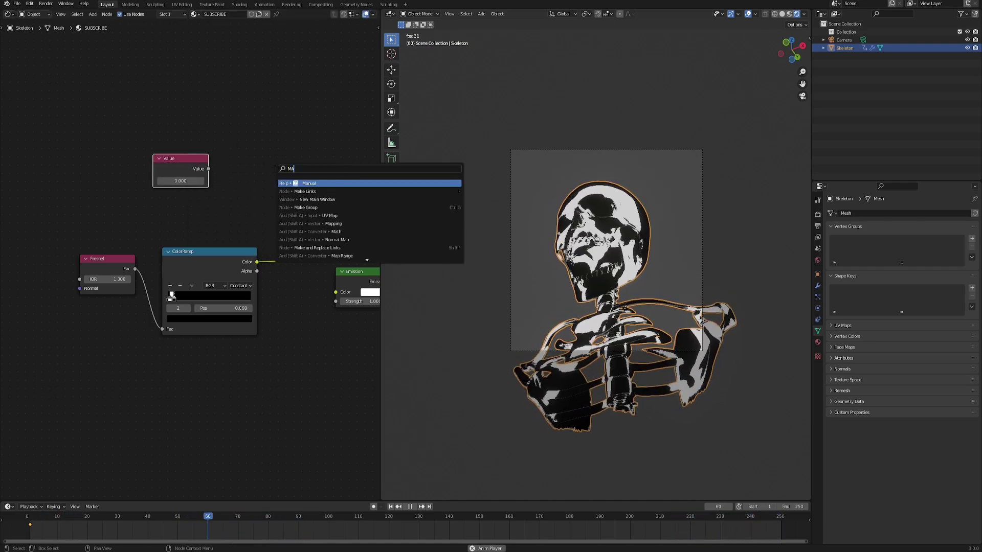
{"action": "key", "text": "Return"}
{"action": "left_click", "coordinate": [225, 145]}
{"action": "left_click_drag", "start_coordinate": [209, 169], "coordinate": [228, 188]}
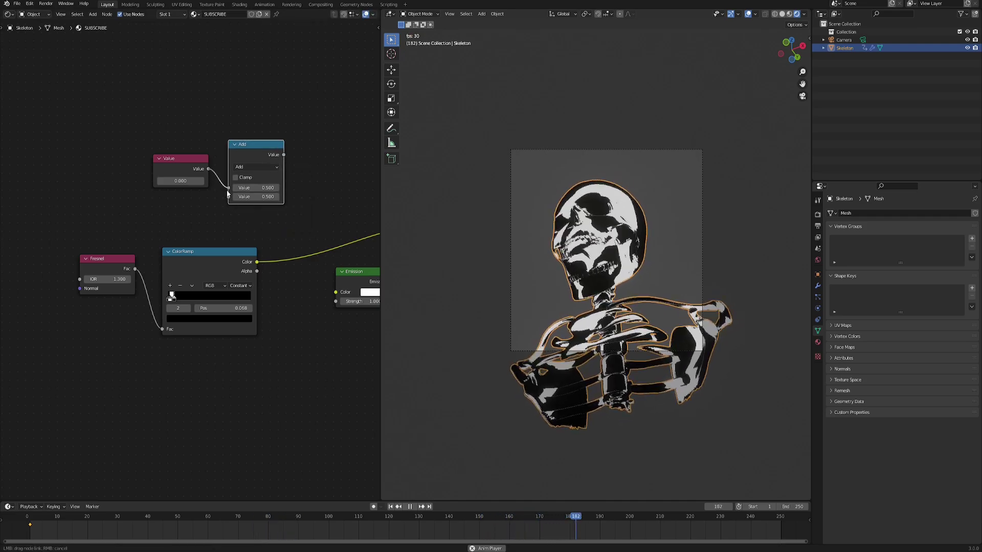
{"action": "scroll", "coordinate": [270, 167], "scroll_direction": "up", "scroll_amount": 2}
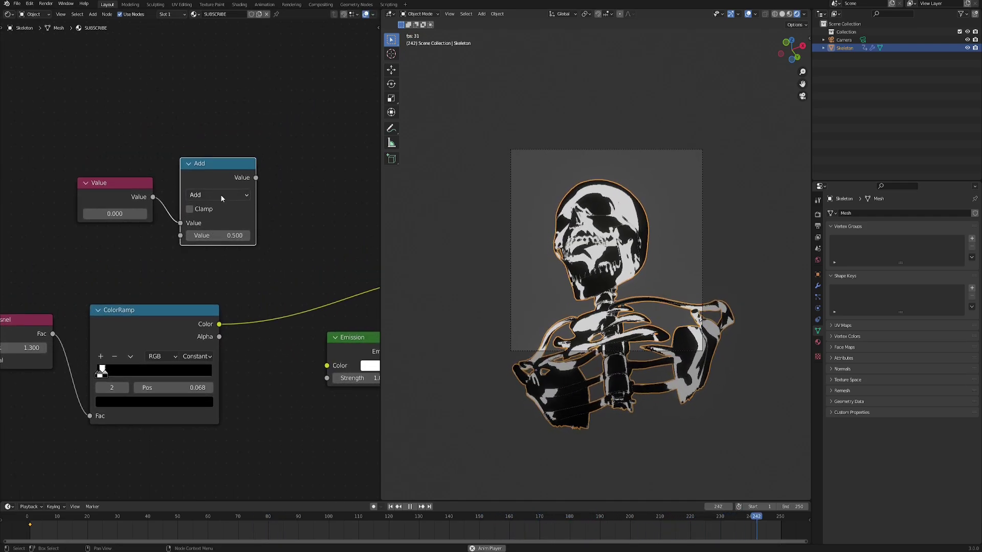
{"action": "left_click", "coordinate": [220, 195]}
{"action": "left_click", "coordinate": [379, 332]}
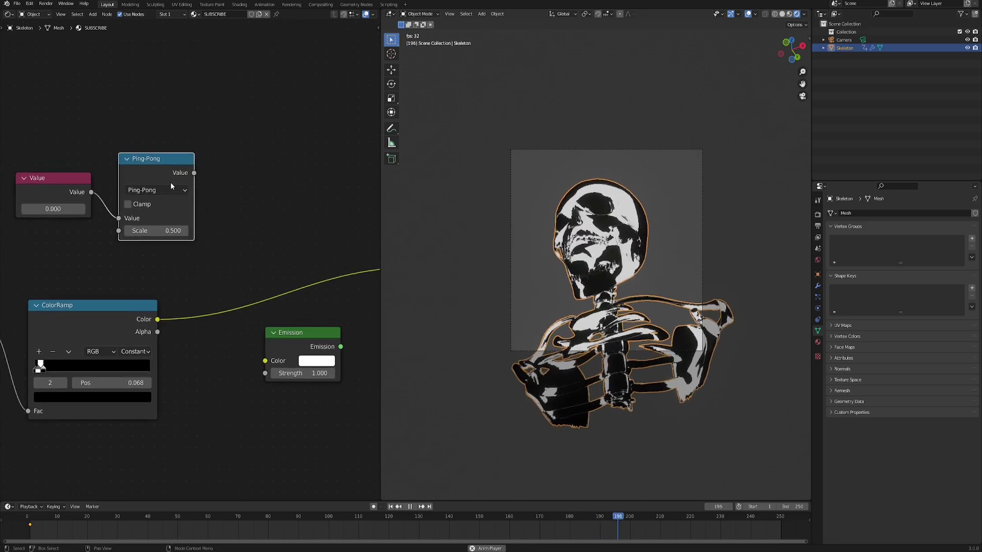
- Duplicate the Ping-Pong node, connect the original's output to the copy's Value input, and set the copy to Snap
{"action": "key", "text": "shift+d"}
{"action": "left_click", "coordinate": [253, 162]}
{"action": "left_click_drag", "start_coordinate": [193, 172], "coordinate": [222, 213]}
{"action": "left_click", "coordinate": [260, 183]}
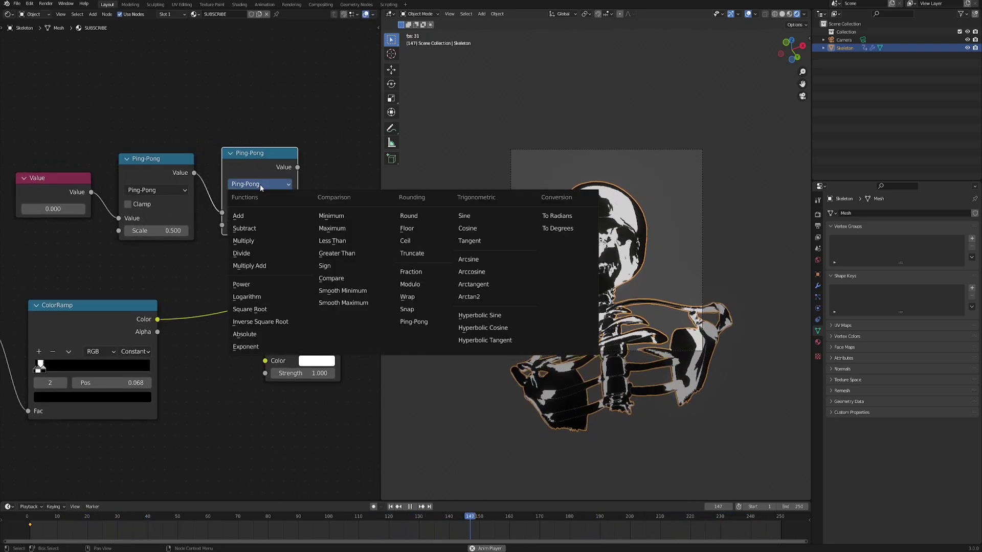
{"action": "left_click", "coordinate": [404, 310]}
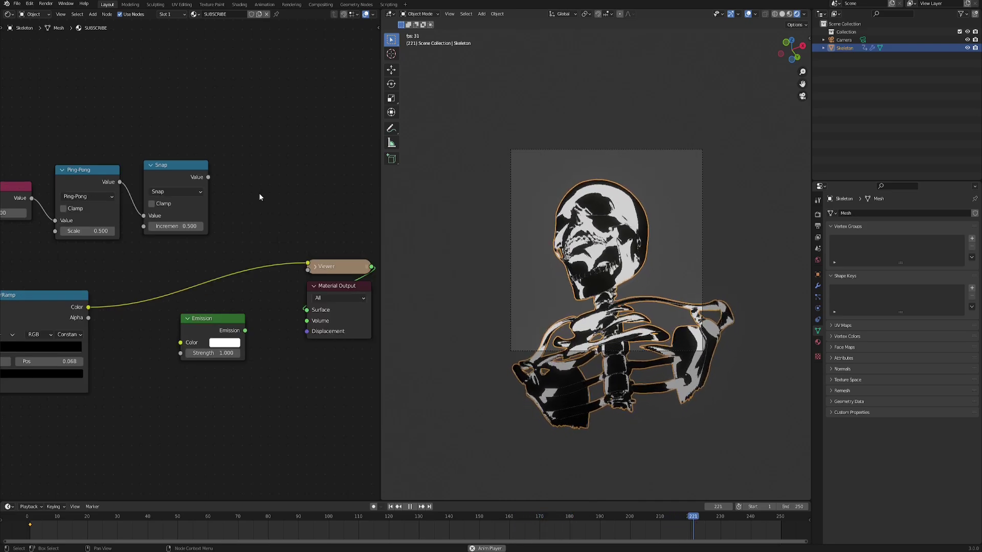
- Add an Invert node, feed it the ColorRamp's color output, and preview the inverted material with playback stopped
{"action": "key", "text": "shift+a"}
{"action": "type", "text": "invert"}
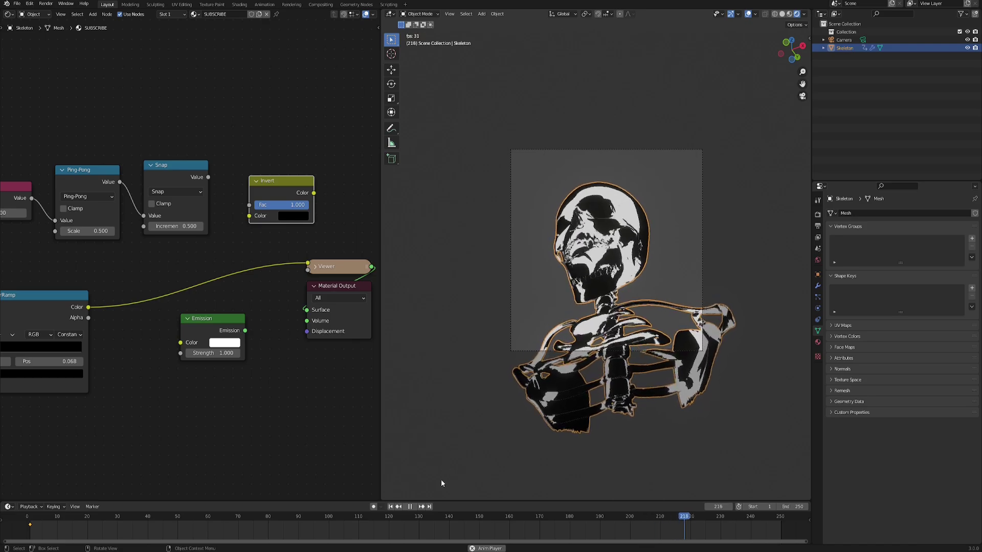
{"action": "key", "text": "space"}
{"action": "middle_click_drag", "start_coordinate": [116, 302], "coordinate": [145, 313]}
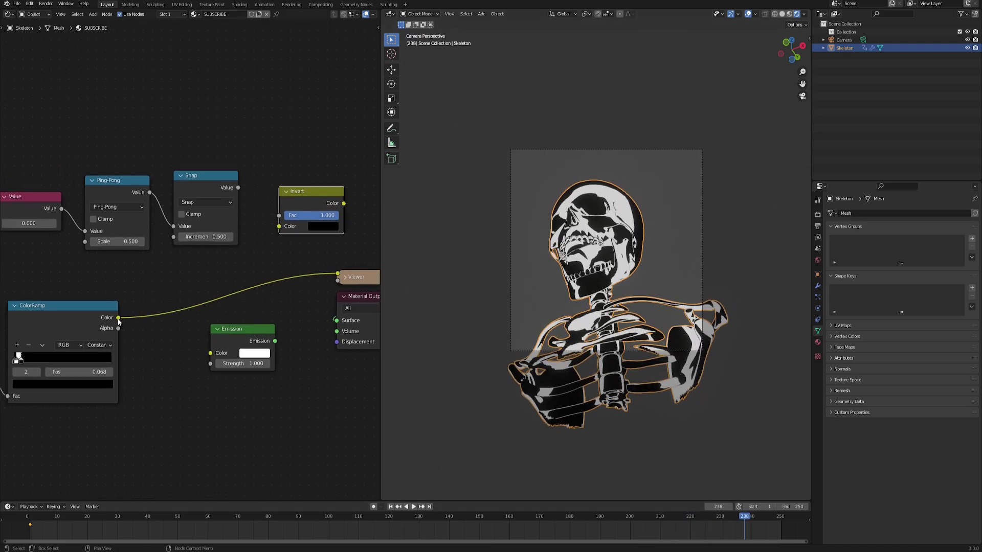
{"action": "left_click_drag", "start_coordinate": [118, 319], "coordinate": [280, 227]}
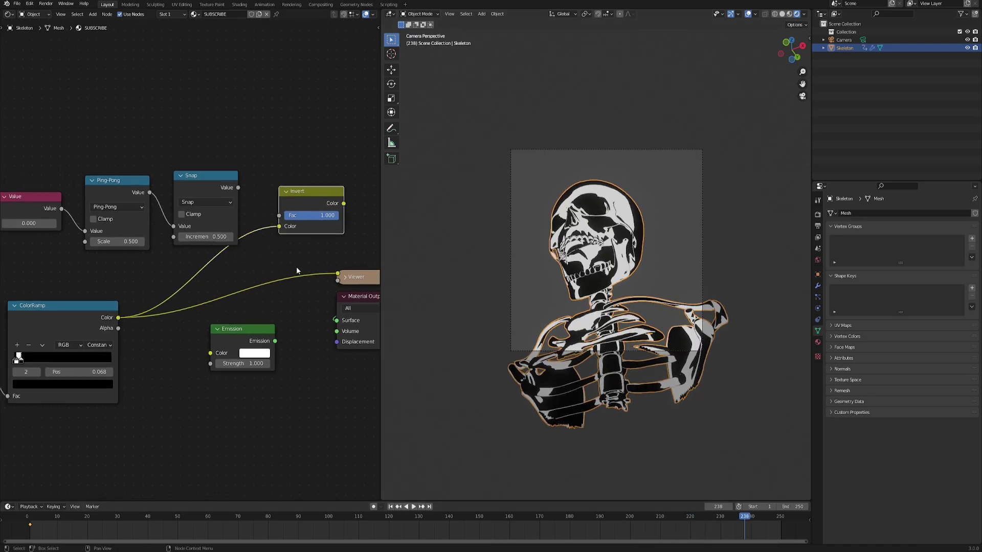
{"action": "middle_click_drag", "start_coordinate": [296, 270], "coordinate": [240, 284]}
{"action": "left_click", "coordinate": [246, 211], "text": "ctrl+shift"}
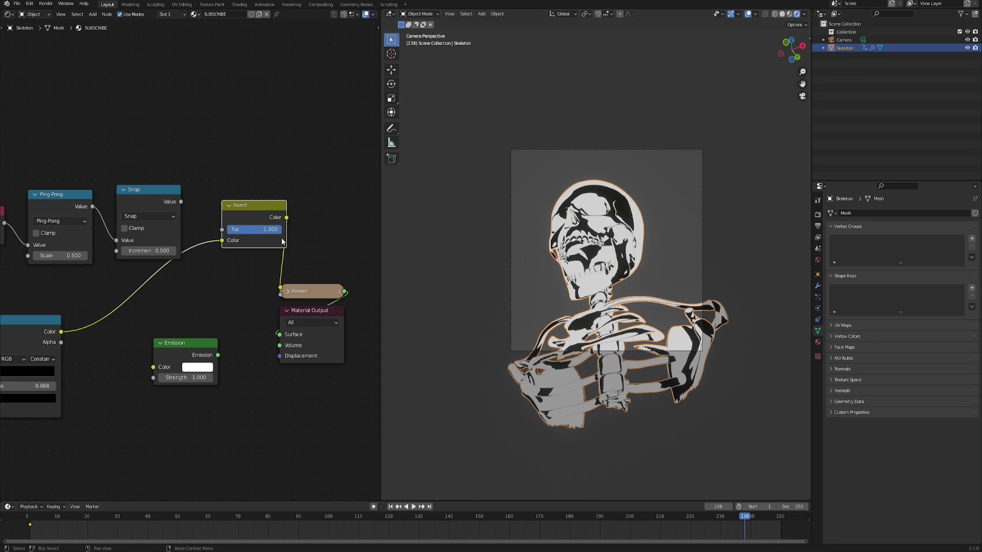
{"action": "mouse_move", "coordinate": [271, 229]}
{"action": "left_mouse_down"}
{"action": "mouse_move", "coordinate": [227, 229]}
{"action": "mouse_move", "coordinate": [282, 229]}
{"action": "left_mouse_up"}
- Move the Value, Ping-Pong and Snap nodes together to clear space around the Invert node
{"action": "middle_click_drag", "start_coordinate": [168, 290], "coordinate": [298, 286]}
{"action": "left_click_drag", "start_coordinate": [61, 153], "coordinate": [313, 274]}
{"action": "key", "text": "g"}
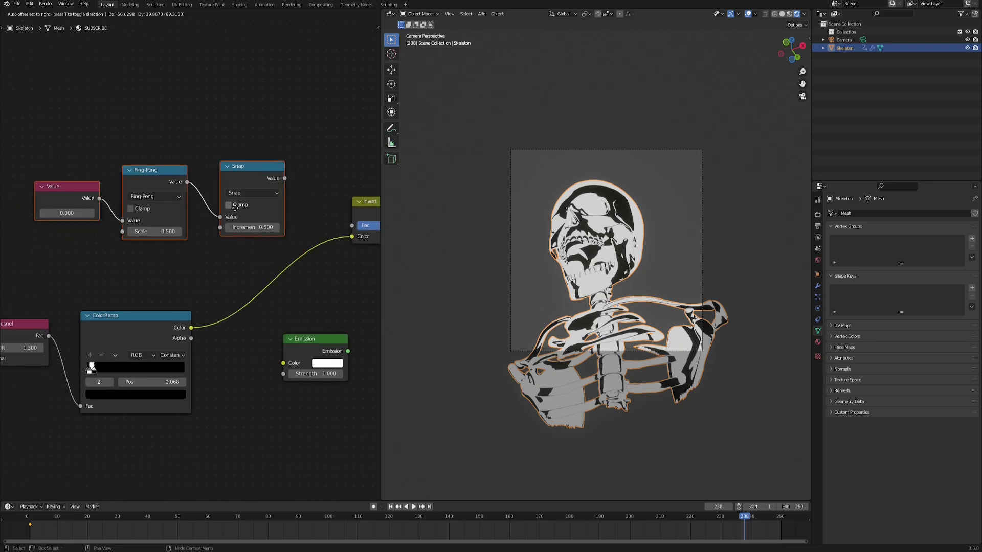
{"action": "left_click", "coordinate": [271, 256]}
{"action": "left_click", "coordinate": [301, 204]}
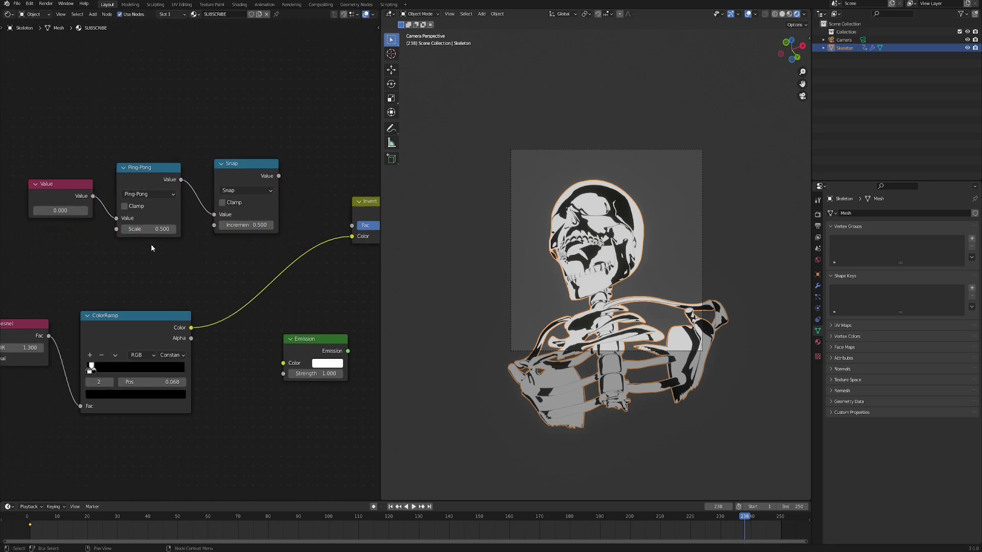
- Set the Ping-Pong scale to 2 and the Snap increment to 1
{"action": "left_click", "coordinate": [151, 230]}
{"action": "middle_click_drag", "start_coordinate": [142, 275], "coordinate": [107, 284]}
{"action": "left_click", "coordinate": [212, 235]}
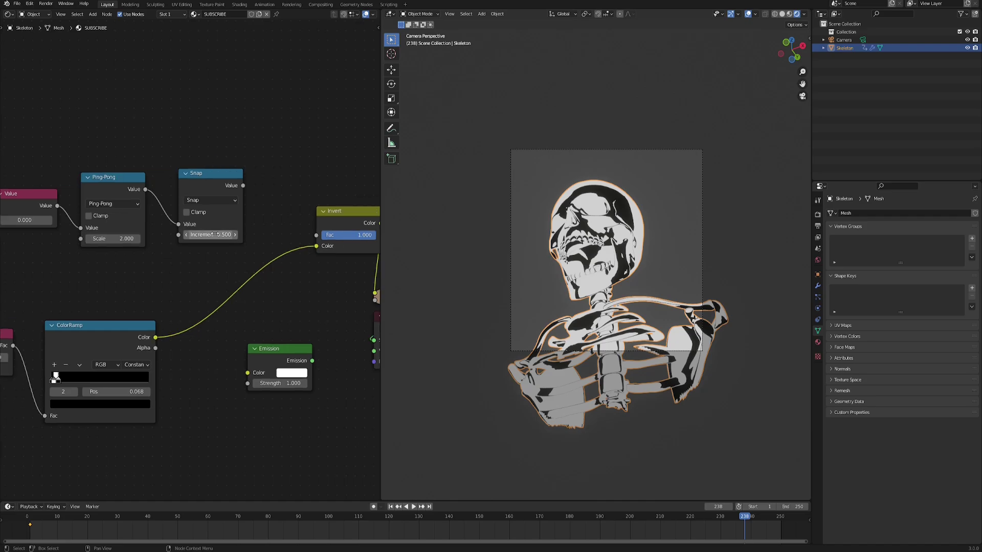
{"action": "key", "text": "Return"}
{"action": "middle_click_drag", "start_coordinate": [193, 276], "coordinate": [157, 272]}
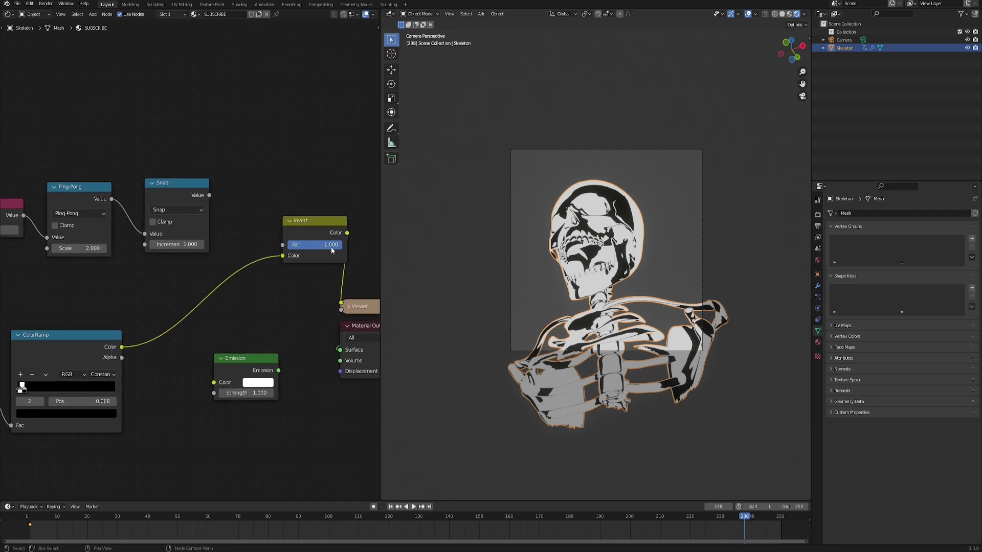
- Connect the Snap output to the Invert factor and the Invert color to the Emission color, then output the Emission shader
{"action": "middle_click_drag", "start_coordinate": [214, 219], "coordinate": [232, 205]}
{"action": "left_click_drag", "start_coordinate": [232, 195], "coordinate": [310, 247]}
{"action": "middle_click_drag", "start_coordinate": [314, 280], "coordinate": [253, 268]}
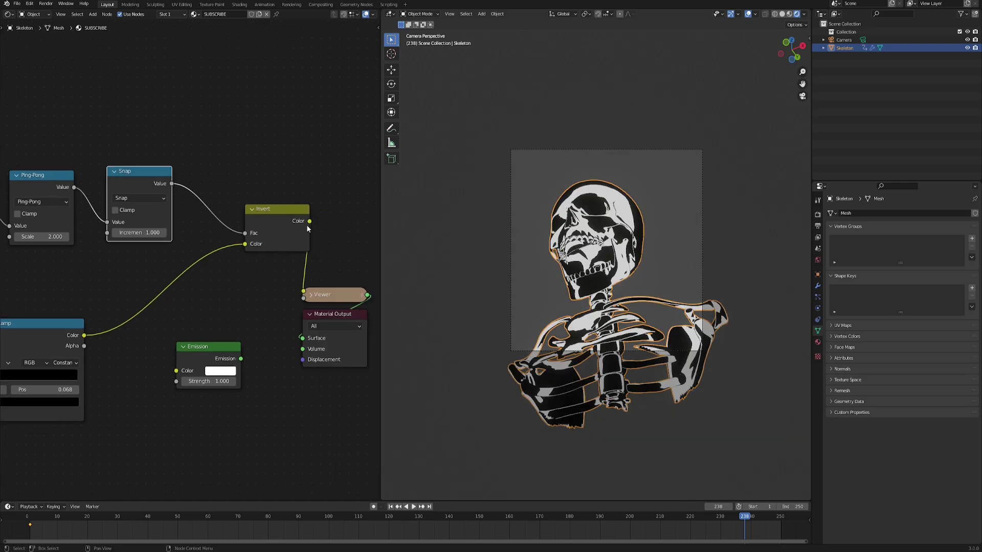
{"action": "left_click_drag", "start_coordinate": [309, 221], "coordinate": [176, 370]}
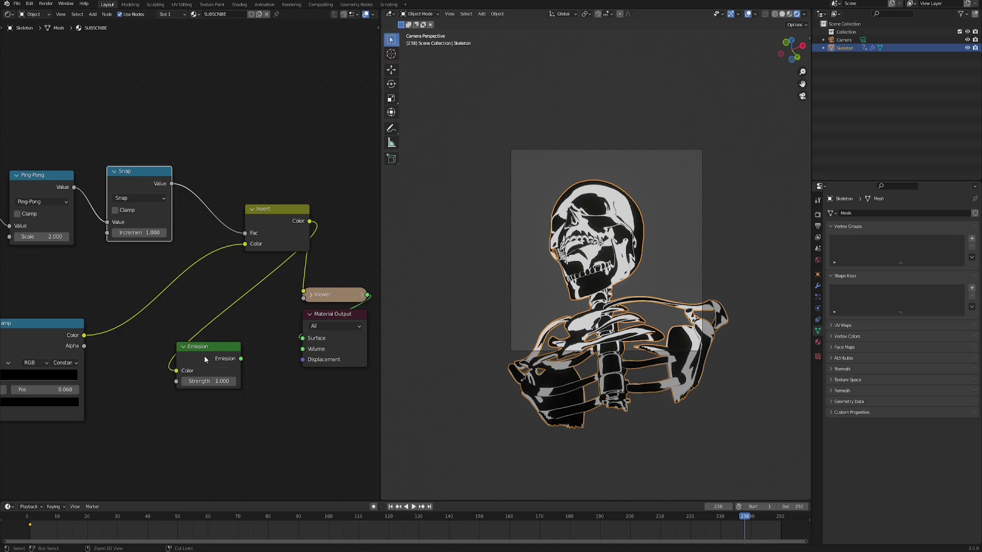
{"action": "left_click", "coordinate": [204, 355], "text": "ctrl+shift"}
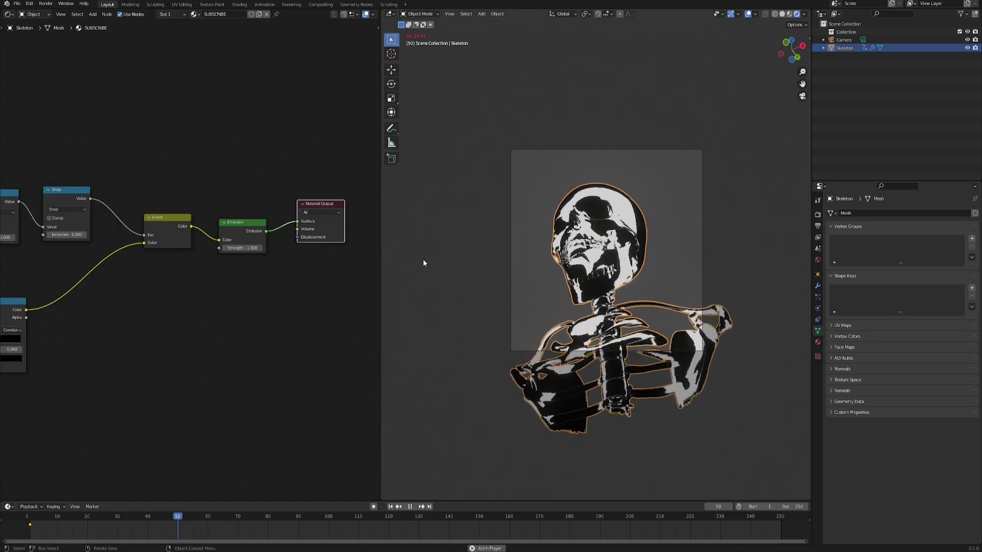
- Drive the Value node with the expression #frame/2
{"action": "middle_click_drag", "start_coordinate": [180, 273], "coordinate": [357, 305]}
{"action": "scroll", "coordinate": [116, 268], "scroll_direction": "up", "scroll_amount": 3}
{"action": "middle_click_drag", "start_coordinate": [58, 262], "coordinate": [87, 259]}
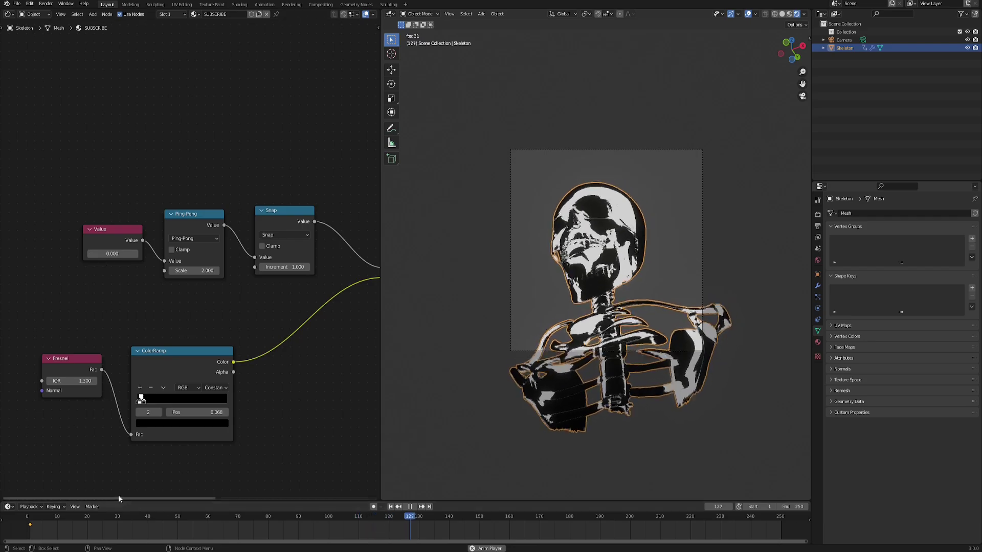
{"action": "double_click", "coordinate": [120, 254]}
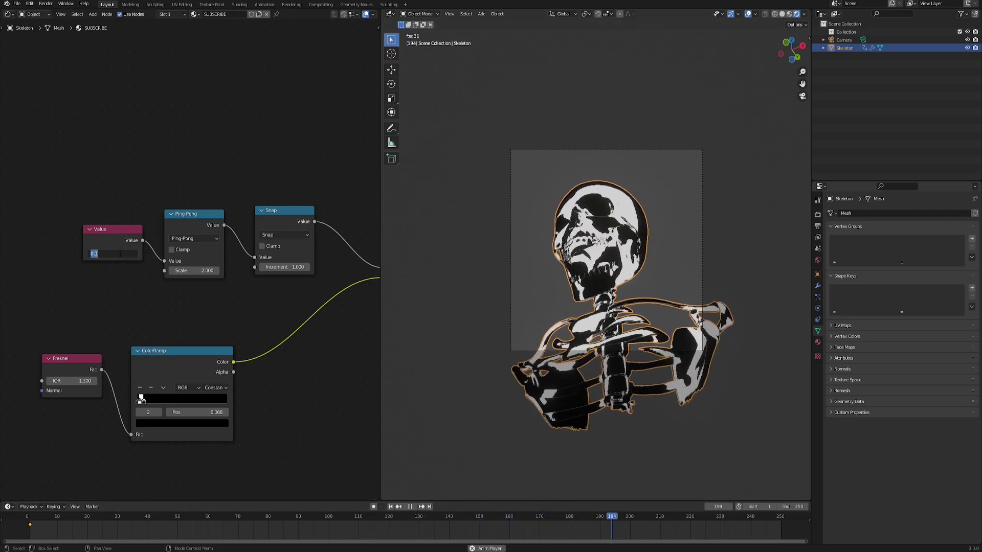
{"action": "type", "text": "#frame/2"}
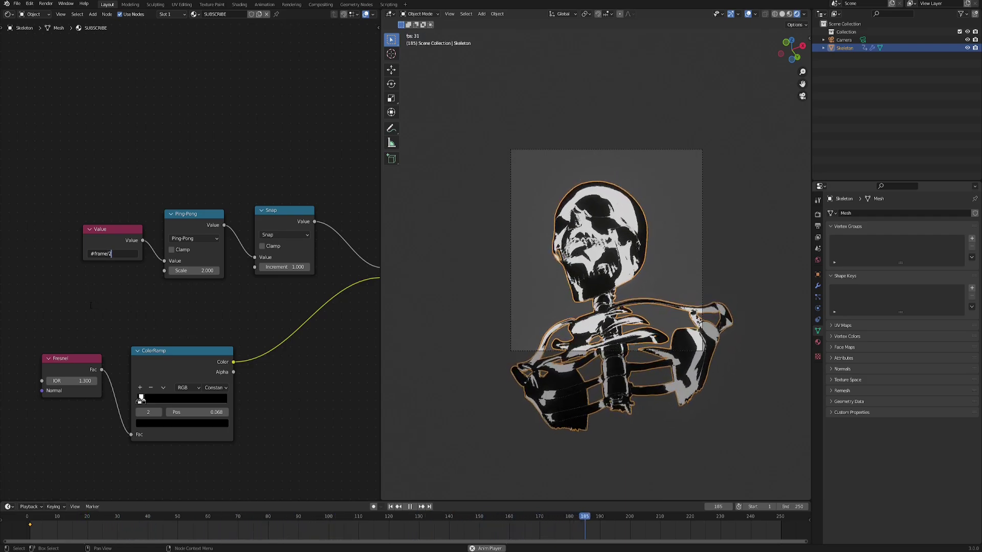
{"action": "key", "text": "Return"}
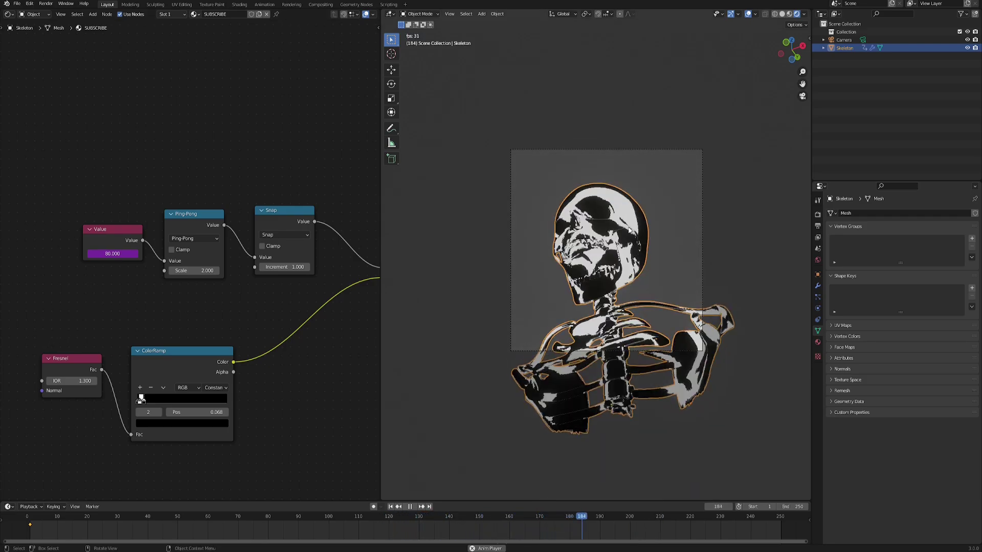
- Add a mesh plane to the scene and rotate it 90 degrees about the X axis so it stands upright
{"action": "scroll", "coordinate": [629, 230], "scroll_direction": "up", "scroll_amount": 3}
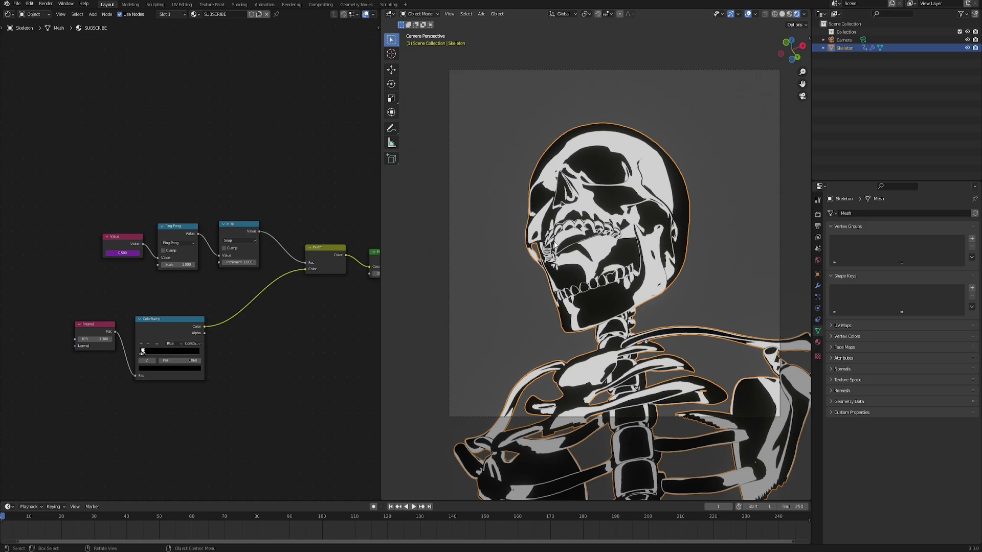
{"action": "key", "text": "KP_0"}
{"action": "scroll", "coordinate": [636, 276], "scroll_direction": "down", "scroll_amount": 6}
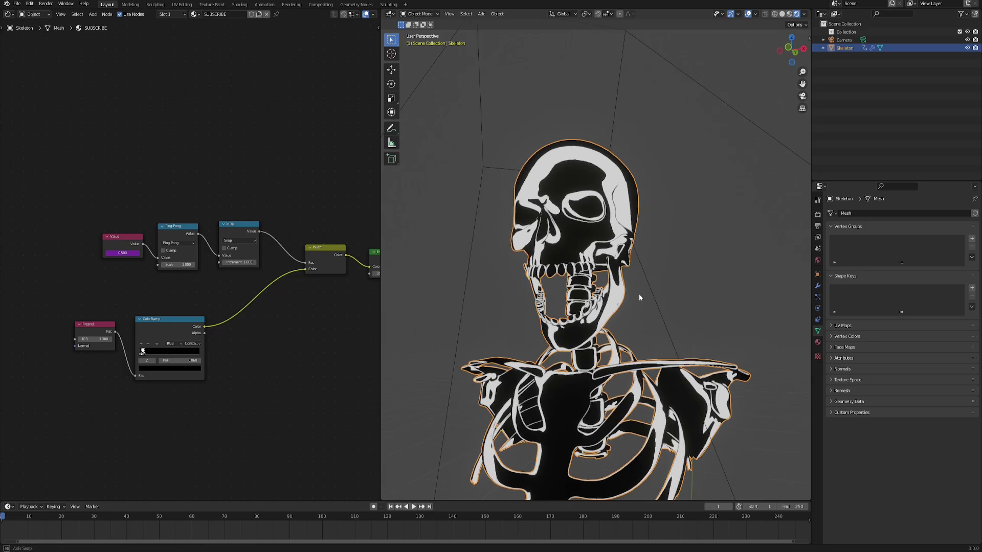
{"action": "key", "text": "shift+a"}
{"action": "mouse_move", "coordinate": [507, 197]}
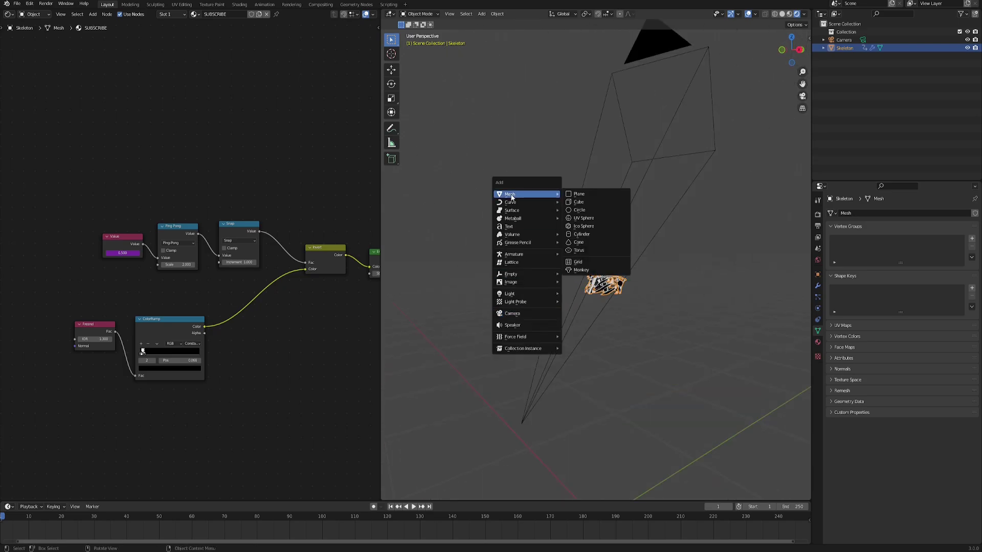
{"action": "left_click", "coordinate": [580, 196]}
{"action": "type", "text": "r"}
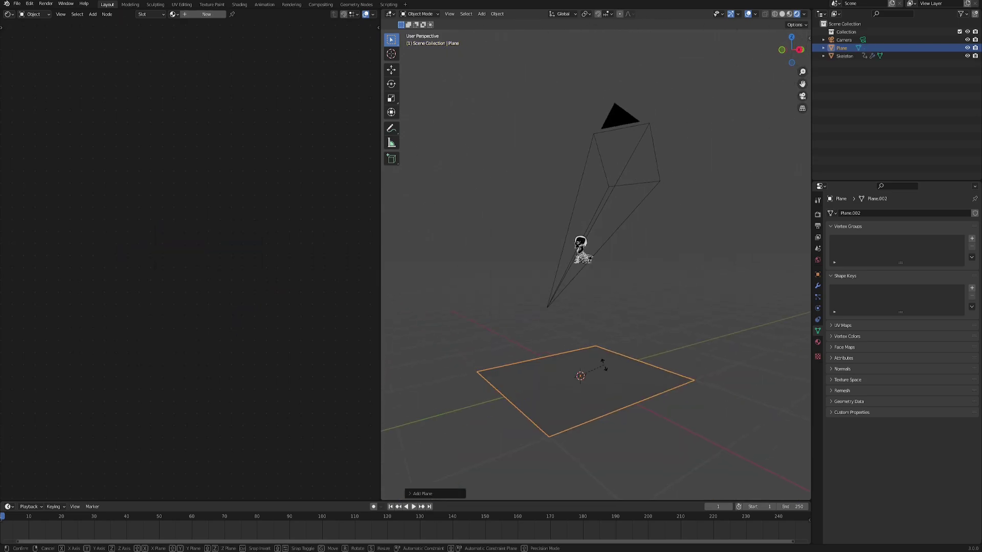
{"action": "type", "text": "x90"}
{"action": "key", "text": "Return"}
- Raise the upright plane along Z and shift it along Y behind the skeleton so it fills the camera view
{"action": "scroll", "coordinate": [592, 368], "scroll_direction": "up", "scroll_amount": 2}
{"action": "middle_click_drag", "start_coordinate": [593, 368], "coordinate": [581, 373]}
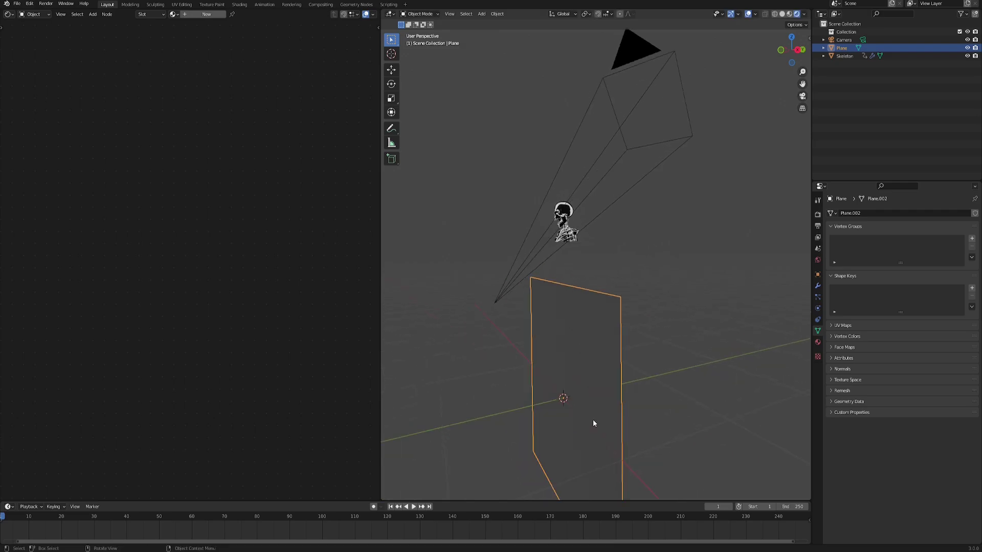
{"action": "key", "text": "g"}
{"action": "key", "text": "z"}
{"action": "left_click", "coordinate": [607, 259]}
{"action": "key", "text": "g"}
{"action": "key", "text": "y"}
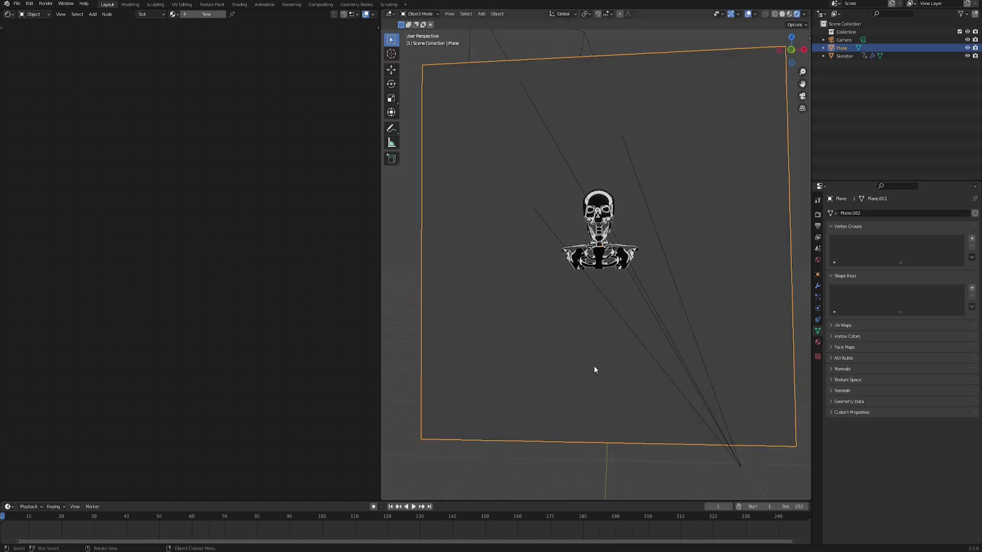
{"action": "key", "text": "g"}
{"action": "left_click", "coordinate": [575, 325]}
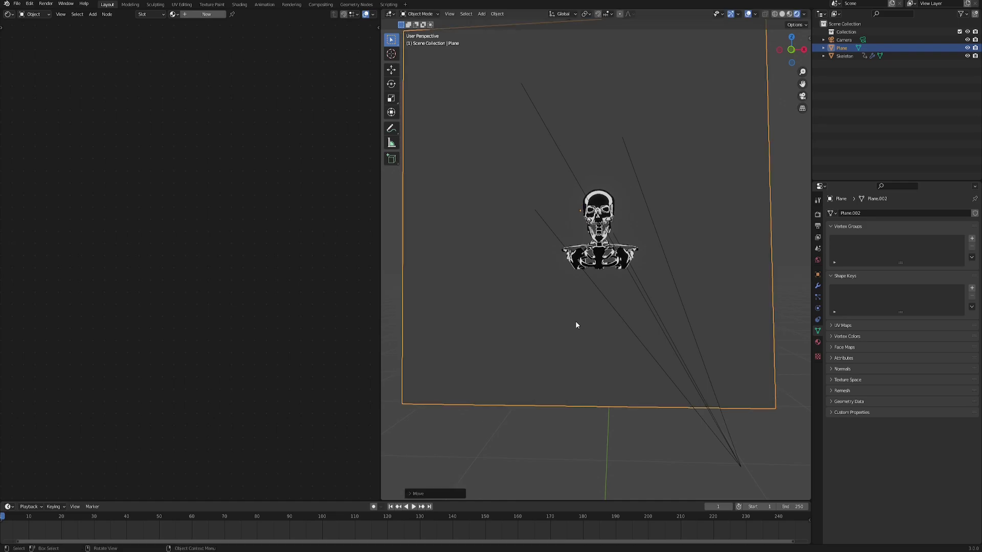
{"action": "key", "text": "KP_0"}
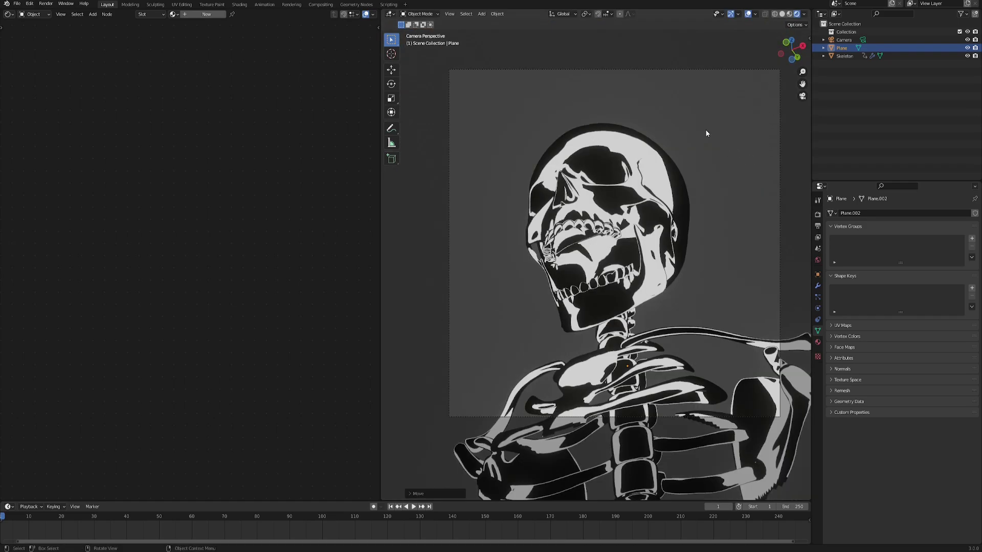
- Rename the plane to BACKGROUND and give it a new material named background
{"action": "double_click", "coordinate": [842, 48]}
{"action": "type", "text": "BACKGROUND"}
{"action": "key", "text": "Return"}
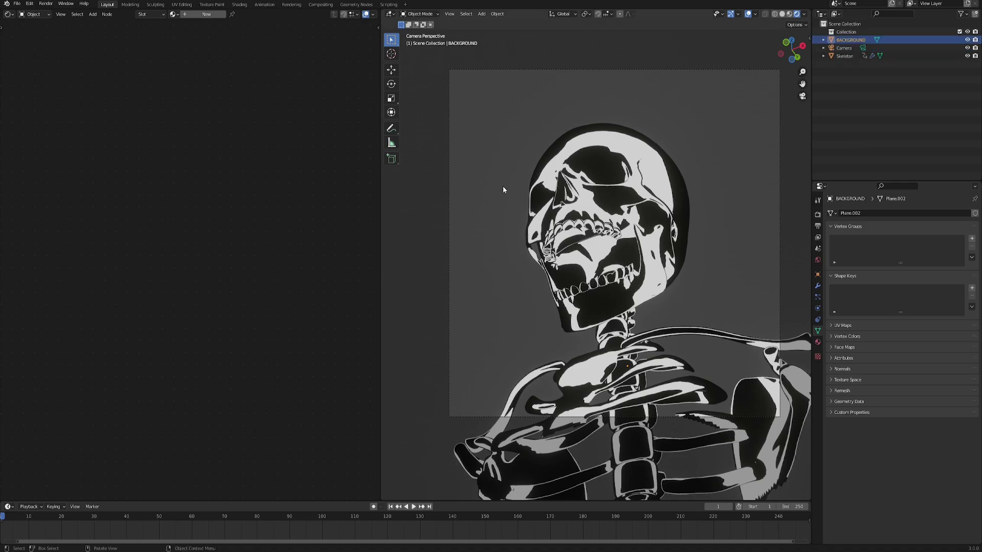
{"action": "left_click", "coordinate": [207, 16]}
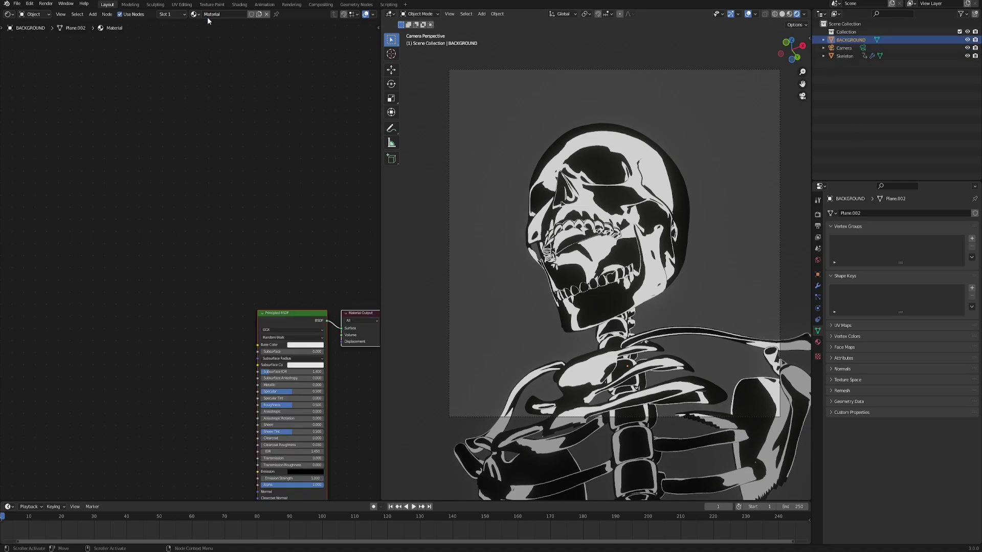
{"action": "left_click", "coordinate": [219, 16]}
{"action": "type", "text": "background"}
{"action": "key", "text": "Return"}
{"action": "left_click", "coordinate": [181, 309]}
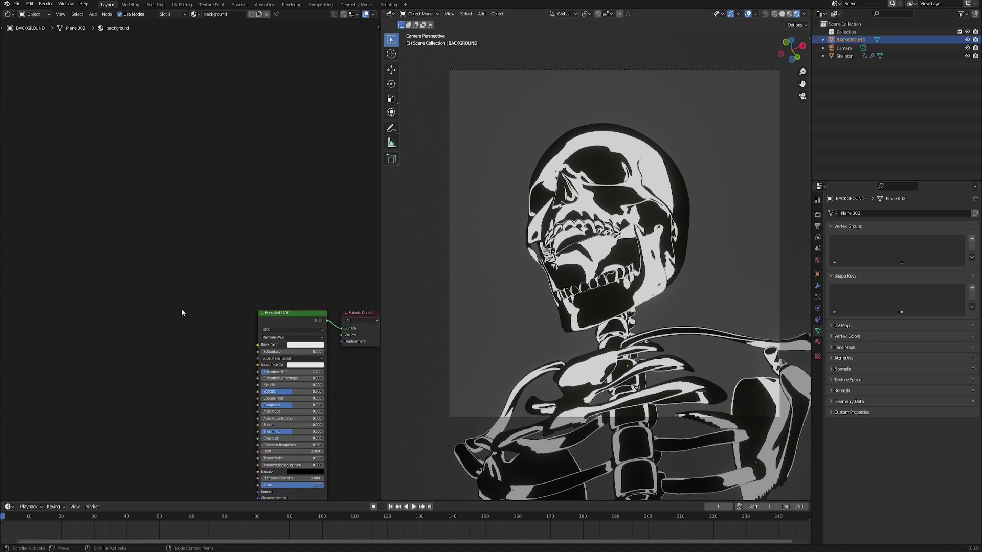
- Delete the Principled BSDF from the background material and add an Emission node before the Material Output
{"action": "middle_click_drag", "start_coordinate": [181, 308], "coordinate": [145, 240]}
{"action": "left_click_drag", "start_coordinate": [163, 204], "coordinate": [234, 315]}
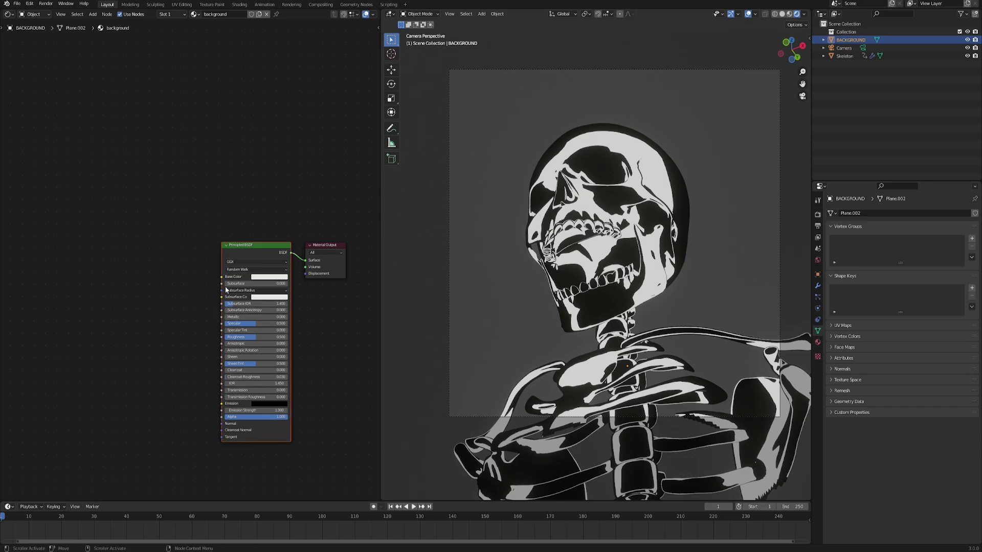
{"action": "key", "text": "x"}
{"action": "key", "text": "F3"}
{"action": "type", "text": "emi"}
{"action": "left_click", "coordinate": [253, 289]}
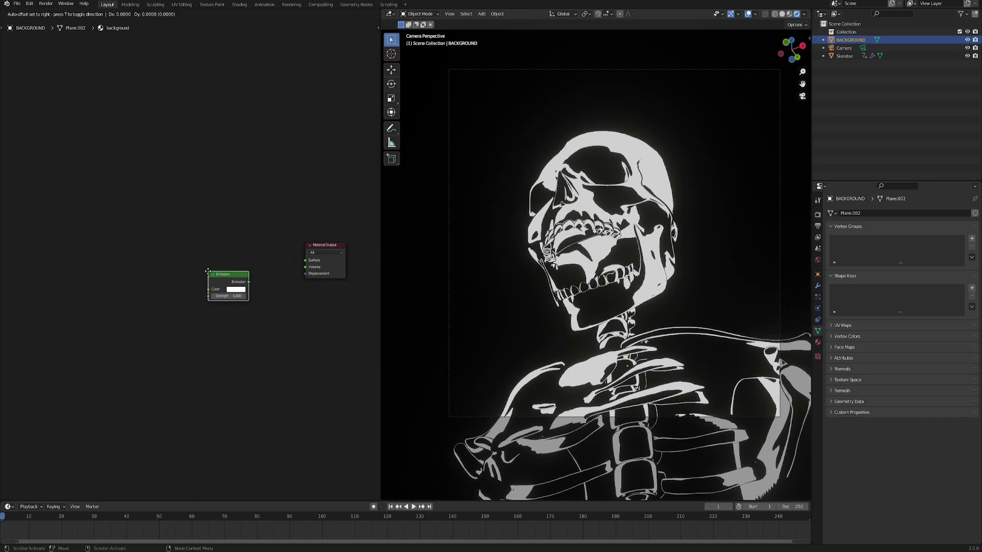
{"action": "left_click", "coordinate": [267, 259]}
{"action": "scroll", "coordinate": [185, 236], "scroll_direction": "up", "scroll_amount": 2}
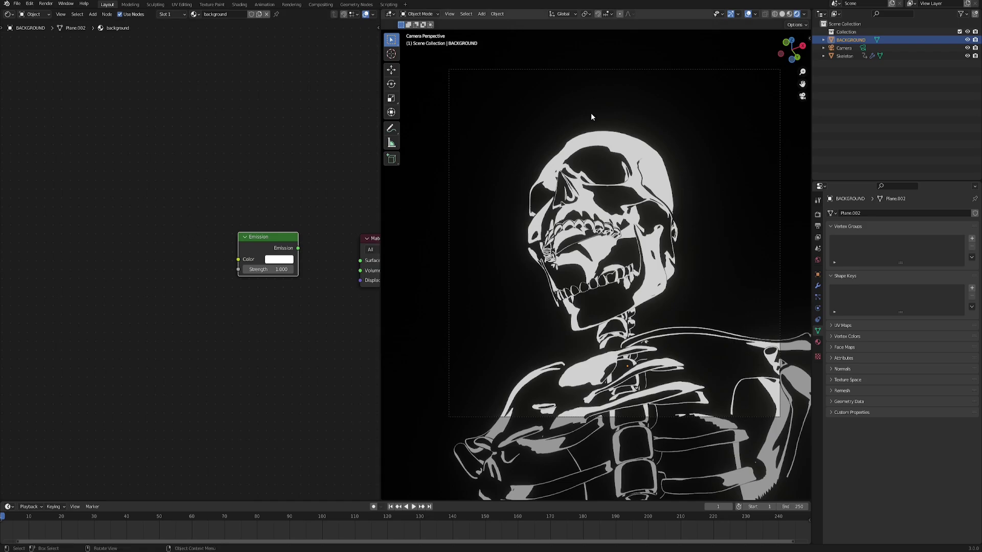
{"action": "middle_click_drag", "start_coordinate": [170, 245], "coordinate": [188, 253]}
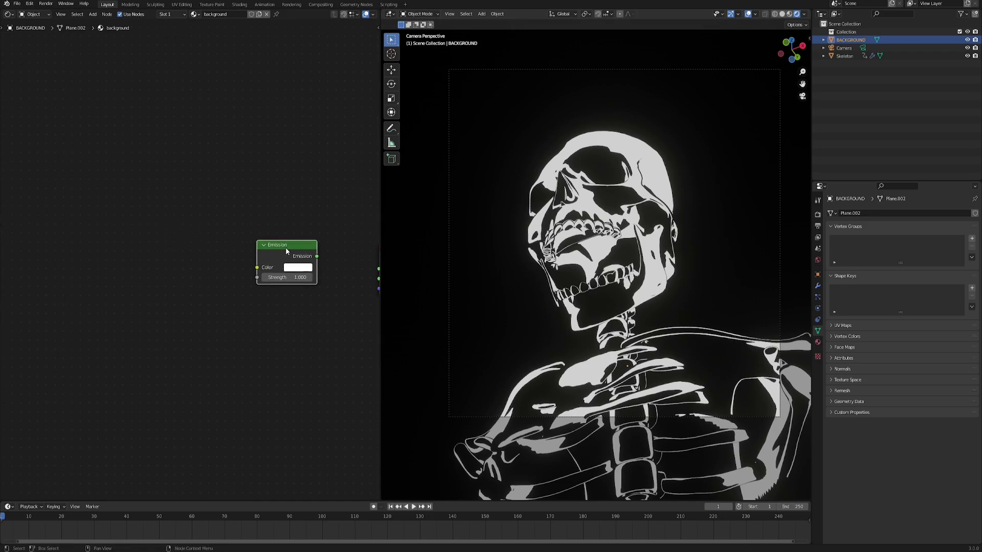
{"action": "left_click_drag", "start_coordinate": [285, 246], "coordinate": [277, 255]}
{"action": "middle_click_drag", "start_coordinate": [176, 262], "coordinate": [210, 268]}
{"action": "left_click", "coordinate": [210, 269]}
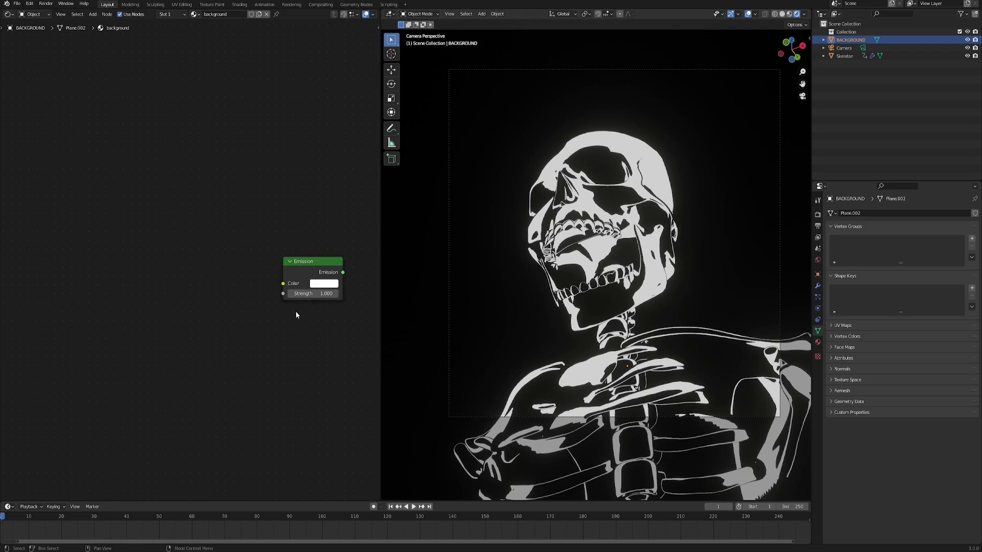
- Add a Noise Texture with Mapping and Texture Coordinate nodes, and feed the Mapping vector from the Object output
{"action": "key", "text": "shift+a"}
{"action": "type", "text": "noise"}
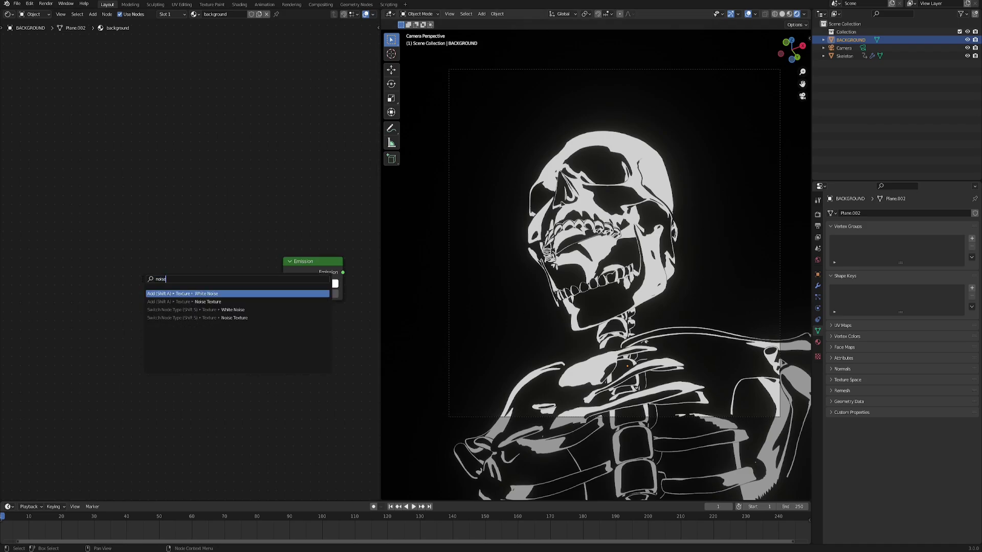
{"action": "key", "text": "Return"}
{"action": "left_click", "coordinate": [141, 259]}
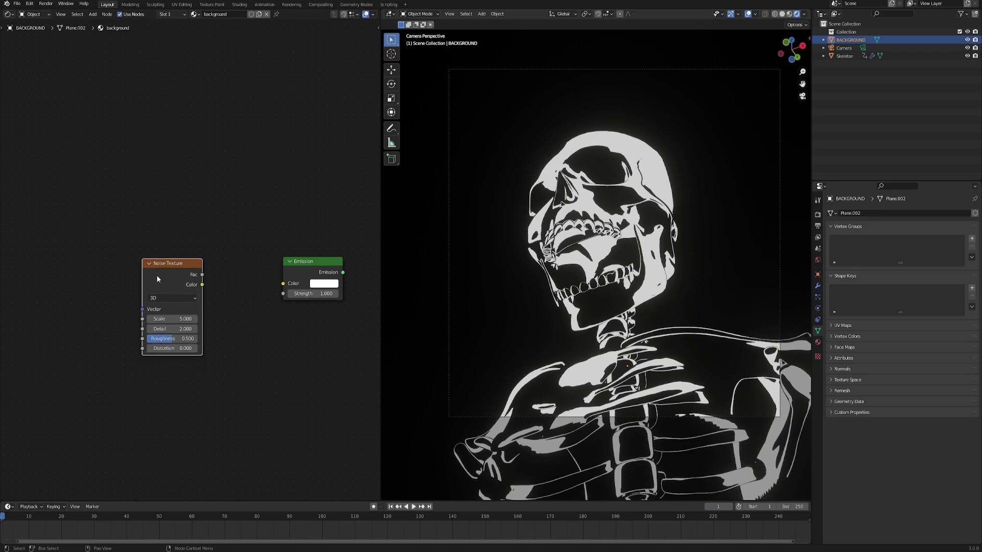
{"action": "middle_click_drag", "start_coordinate": [165, 275], "coordinate": [186, 276]}
{"action": "key", "text": "ctrl+t"}
{"action": "scroll", "coordinate": [105, 275], "scroll_direction": "left", "scroll_amount": 5}
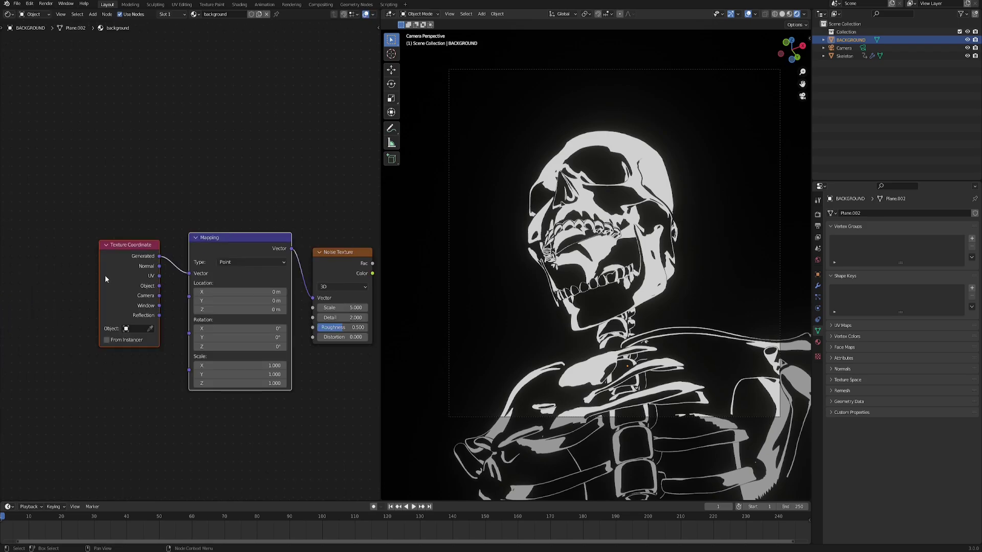
{"action": "left_click", "coordinate": [143, 233]}
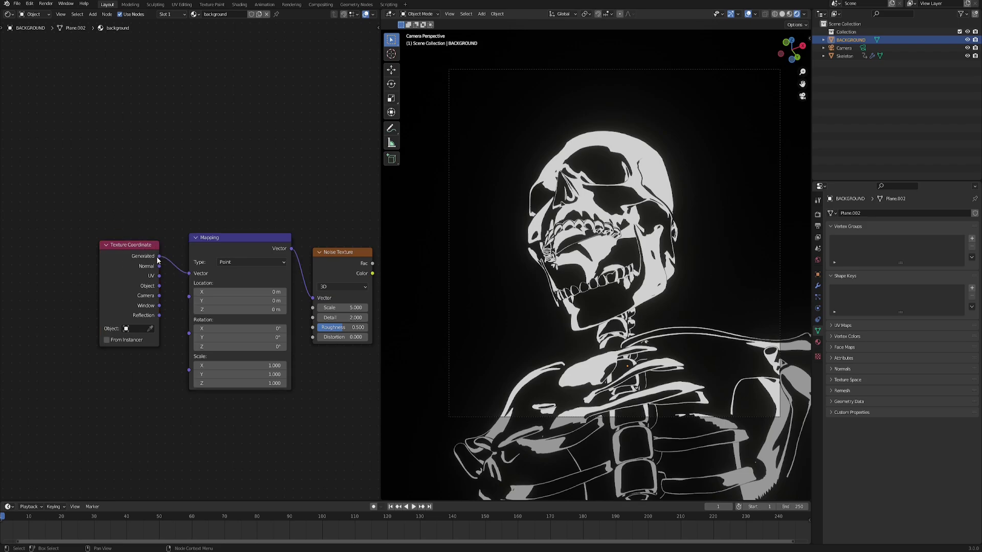
{"action": "left_click_drag", "start_coordinate": [159, 286], "coordinate": [189, 273]}
- Add Value, Math and Combine XYZ nodes in a row below the Texture Coordinate and Mapping nodes
{"action": "middle_click_drag", "start_coordinate": [62, 427], "coordinate": [126, 374]}
{"action": "key", "text": "F3"}
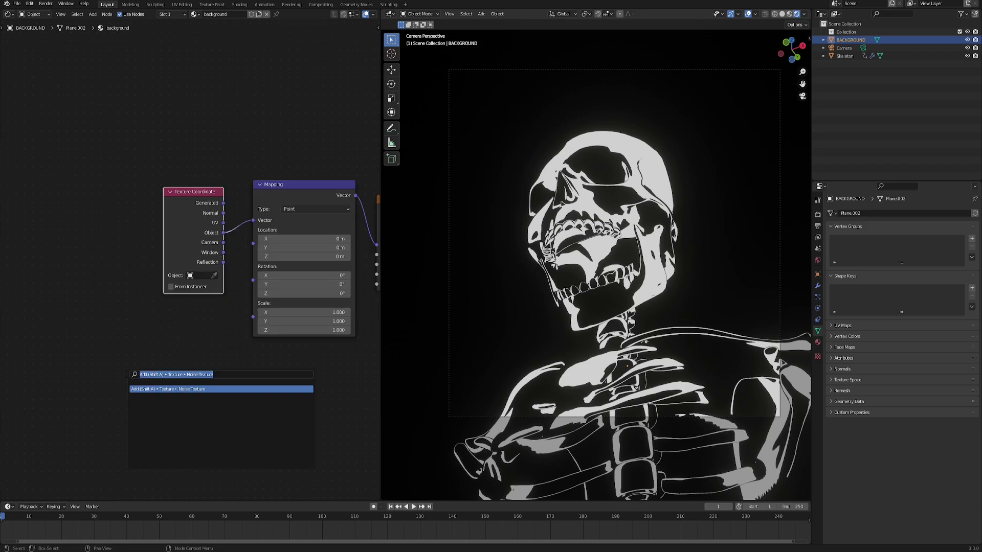
{"action": "type", "text": "val"}
{"action": "key", "text": "Return"}
{"action": "left_click", "coordinate": [52, 361]}
{"action": "key", "text": "F3"}
{"action": "type", "text": "math"}
{"action": "key", "text": "Return"}
{"action": "left_click", "coordinate": [134, 361]}
{"action": "key", "text": "F3"}
{"action": "type", "text": "c"}
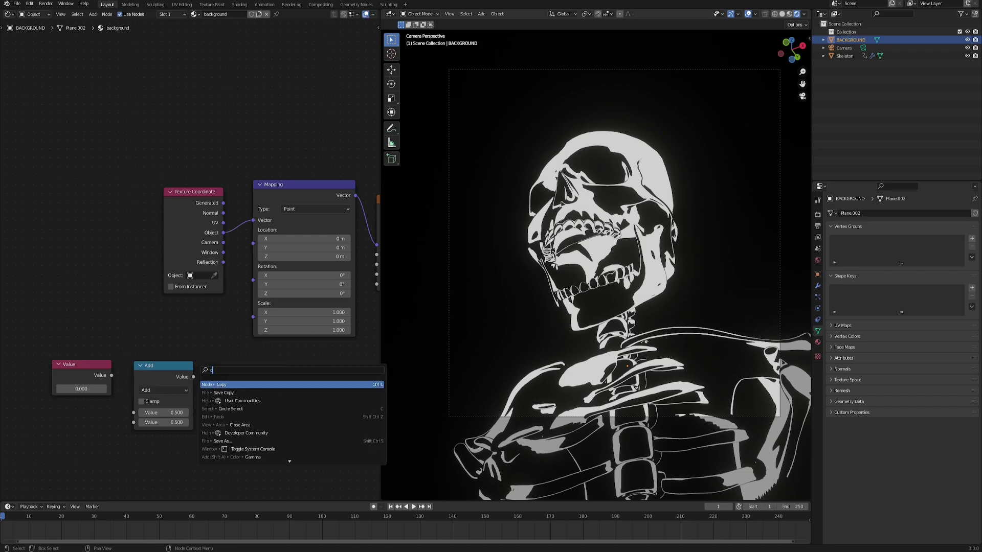
{"action": "type", "text": "ombine x"}
{"action": "key", "text": "Return"}
{"action": "left_click", "coordinate": [213, 363]}
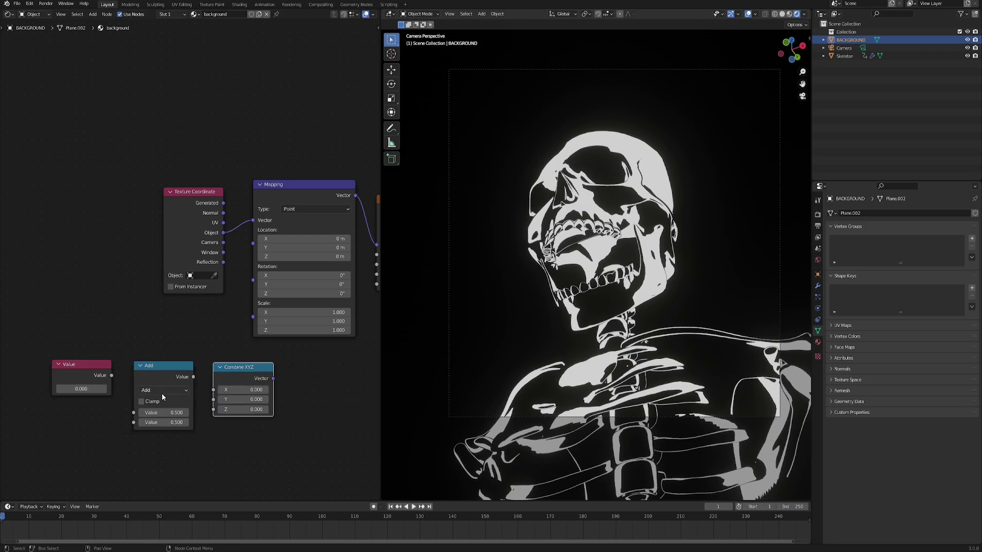
- Set the Math node to Divide, then wire Value into Divide and Combine XYZ's Y and Z, and Divide into X
{"action": "left_click", "coordinate": [161, 393]}
{"action": "left_click", "coordinate": [150, 444]}
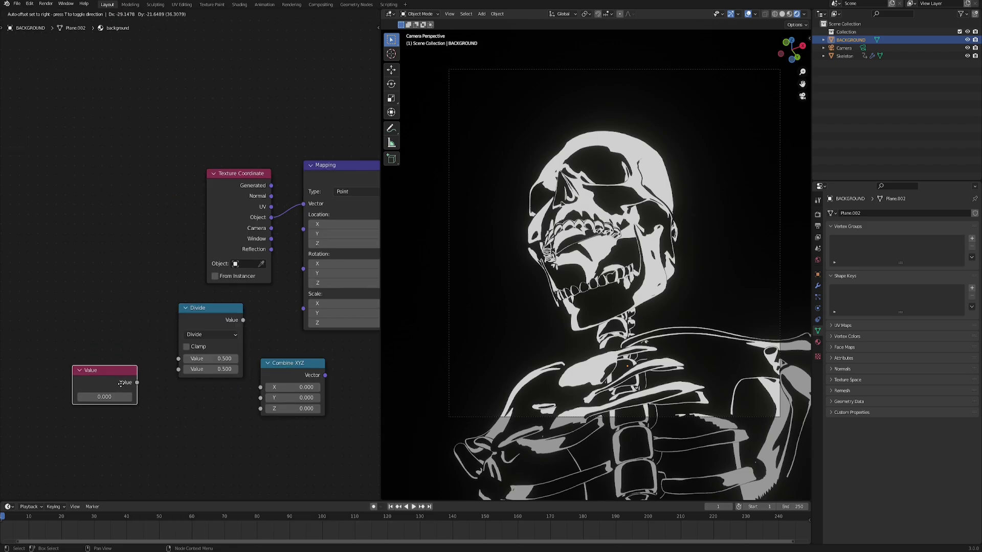
{"action": "left_click_drag", "start_coordinate": [139, 383], "coordinate": [179, 359]}
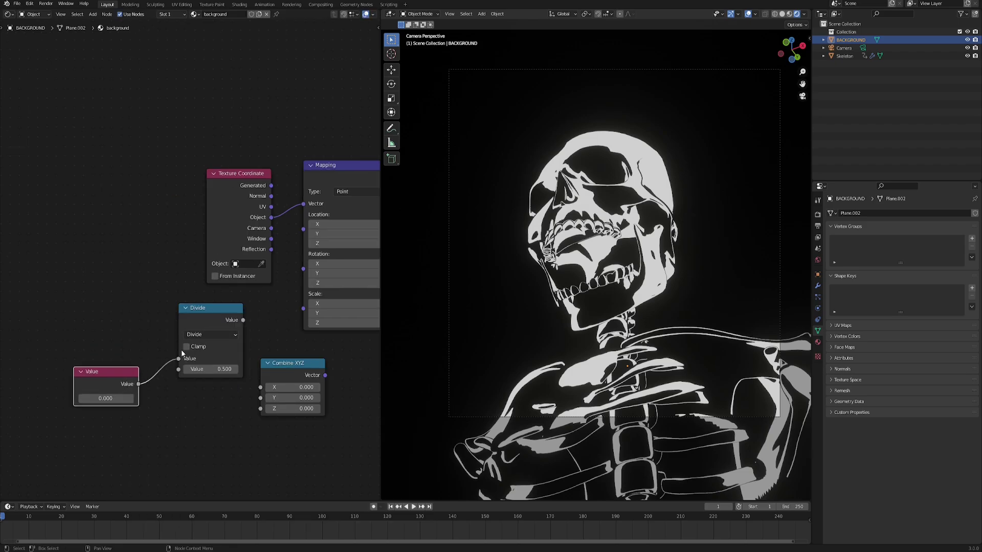
{"action": "left_click_drag", "start_coordinate": [138, 390], "coordinate": [261, 408]}
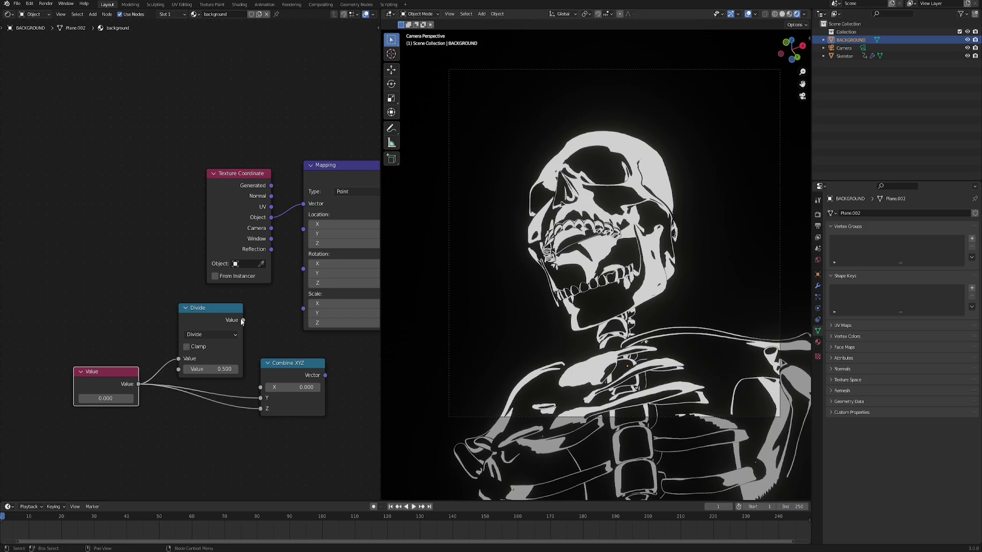
{"action": "left_click_drag", "start_coordinate": [243, 320], "coordinate": [260, 387]}
- Connect the Combine XYZ vector to the Mapping scale and set the Value node to 1
{"action": "middle_click_drag", "start_coordinate": [269, 353], "coordinate": [214, 367]}
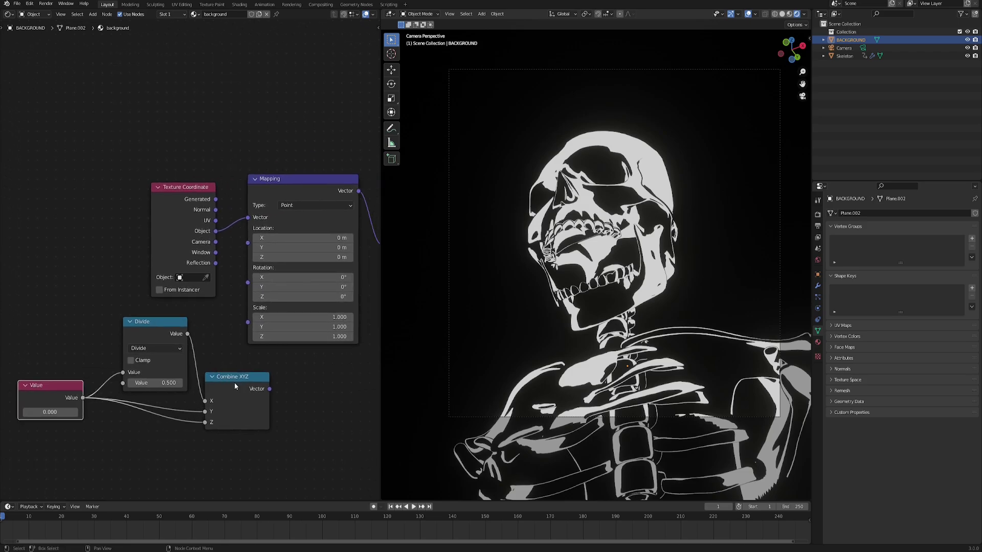
{"action": "left_click_drag", "start_coordinate": [270, 390], "coordinate": [247, 307]}
{"action": "left_click", "coordinate": [50, 412]}
{"action": "type", "text": "1"}
{"action": "key", "text": "Return"}
- Add a ColorRamp after the Noise Texture, feed it the noise Fac output and preview the ramp on the background
{"action": "scroll", "coordinate": [188, 384], "scroll_direction": "down", "scroll_amount": 1}
{"action": "middle_click_drag", "start_coordinate": [188, 384], "coordinate": [1, 414]}
{"action": "middle_click_drag", "start_coordinate": [146, 316], "coordinate": [68, 311]}
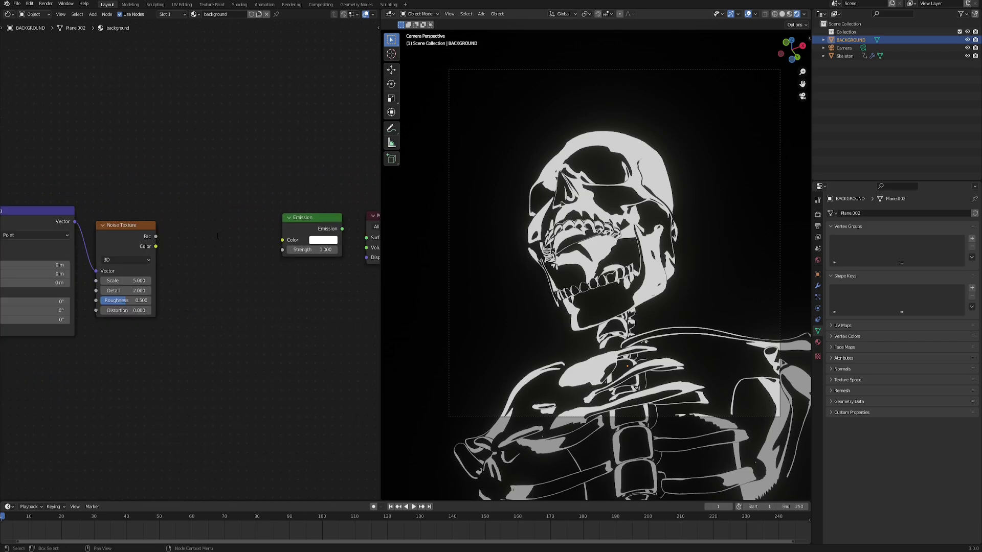
{"action": "key", "text": "F3"}
{"action": "type", "text": "col"}
{"action": "key", "text": "Return"}
{"action": "left_click", "coordinate": [167, 221]}
{"action": "left_click_drag", "start_coordinate": [156, 237], "coordinate": [167, 309]}
{"action": "left_click", "coordinate": [217, 236], "text": "ctrl+shift"}
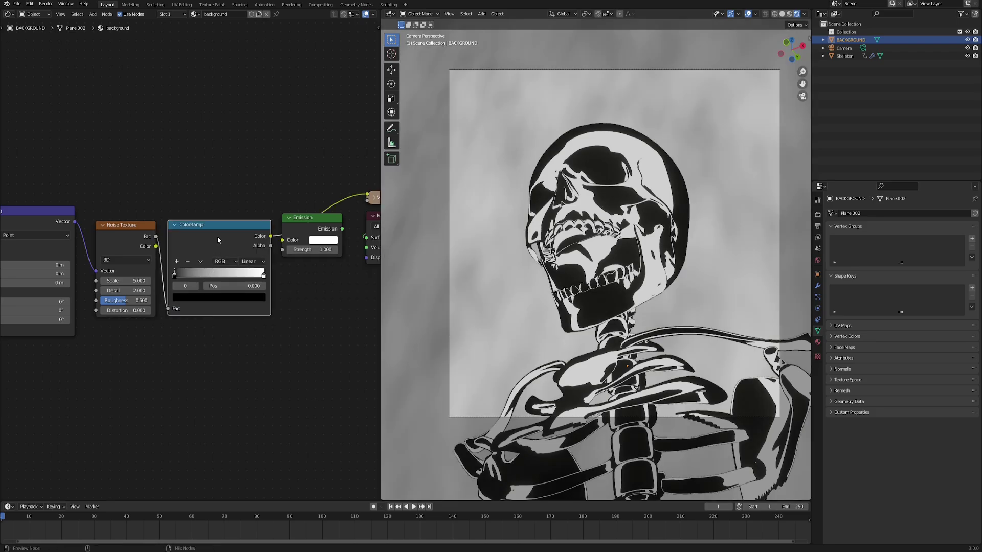
- Set the ColorRamp interpolation to Constant and move its white stop to about 0.55
{"action": "left_click", "coordinate": [252, 261]}
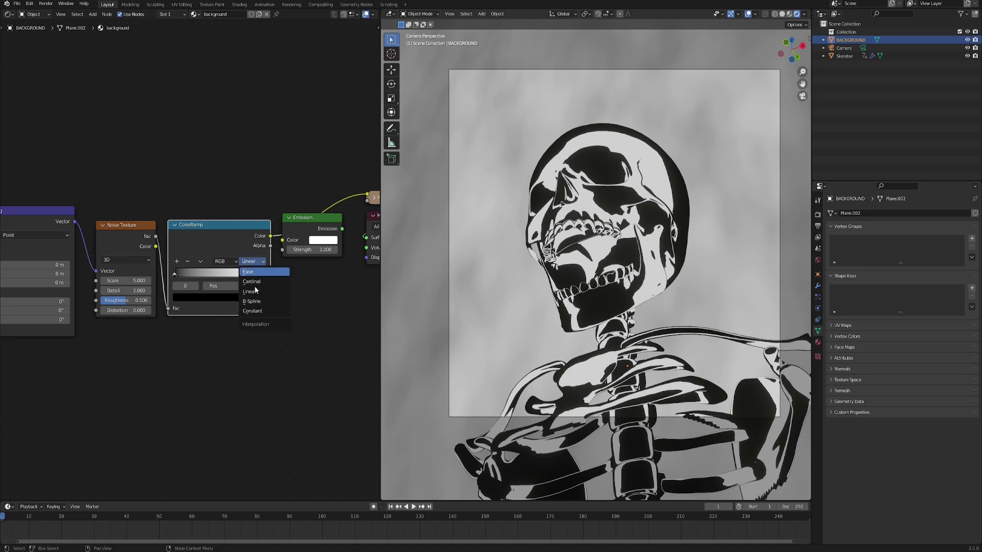
{"action": "left_click", "coordinate": [257, 311]}
{"action": "left_click_drag", "start_coordinate": [264, 274], "coordinate": [224, 277]}
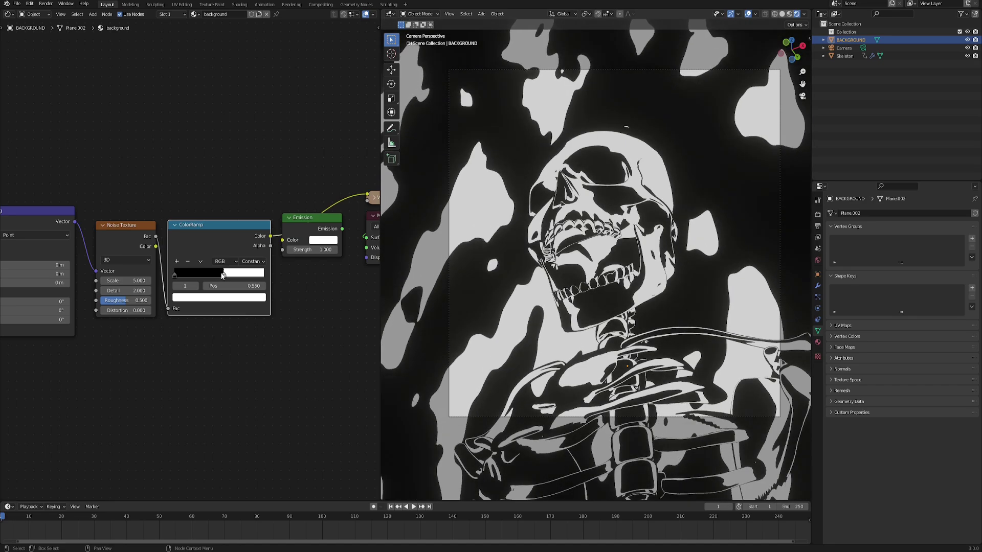
- Set the Divide node's divisor to 6.65 and also connect its output to the Combine XYZ Y input
{"action": "middle_click_drag", "start_coordinate": [135, 399], "coordinate": [57, 301]}
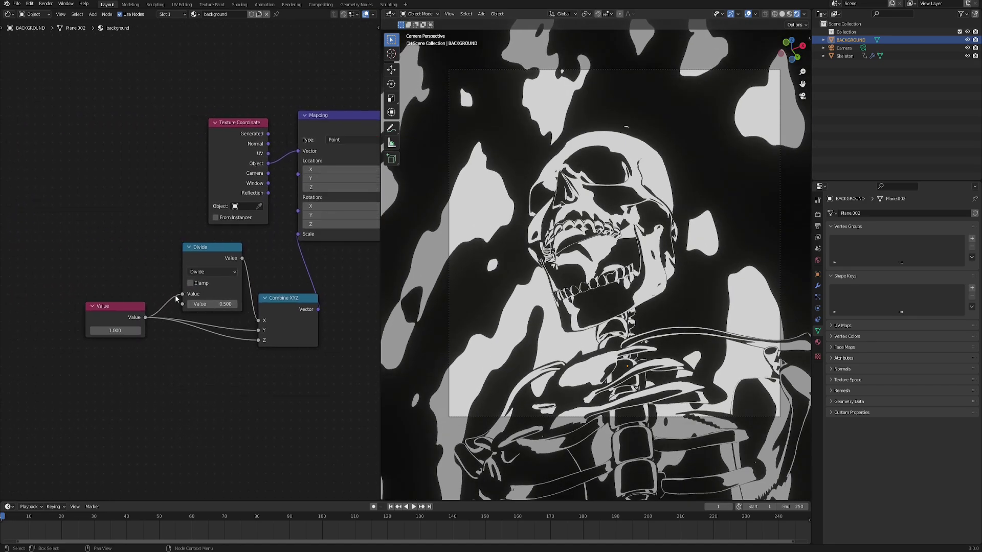
{"action": "left_click_drag", "start_coordinate": [75, 269], "coordinate": [271, 358]}
{"action": "left_click_drag", "start_coordinate": [258, 333], "coordinate": [215, 333]}
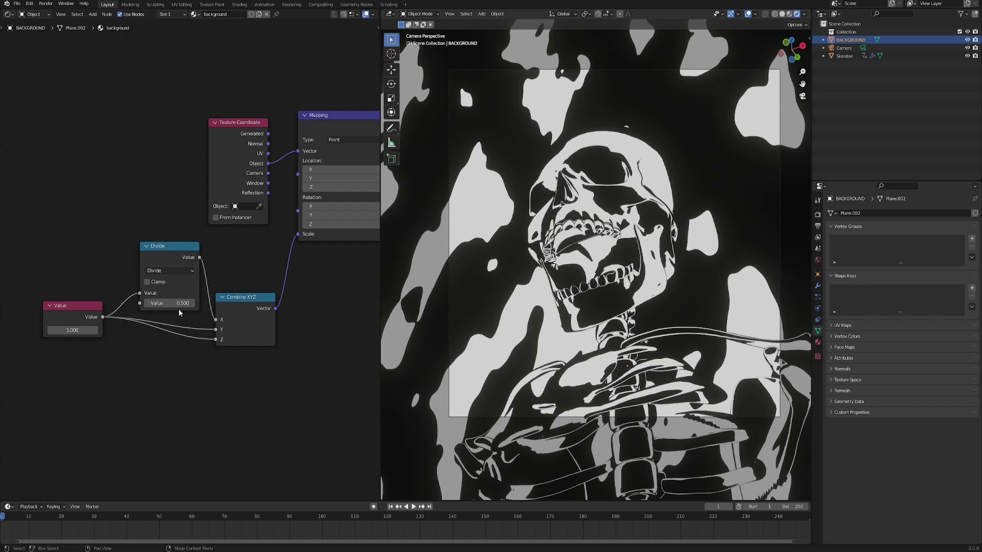
{"action": "left_click_drag", "start_coordinate": [179, 304], "coordinate": [281, 351]}
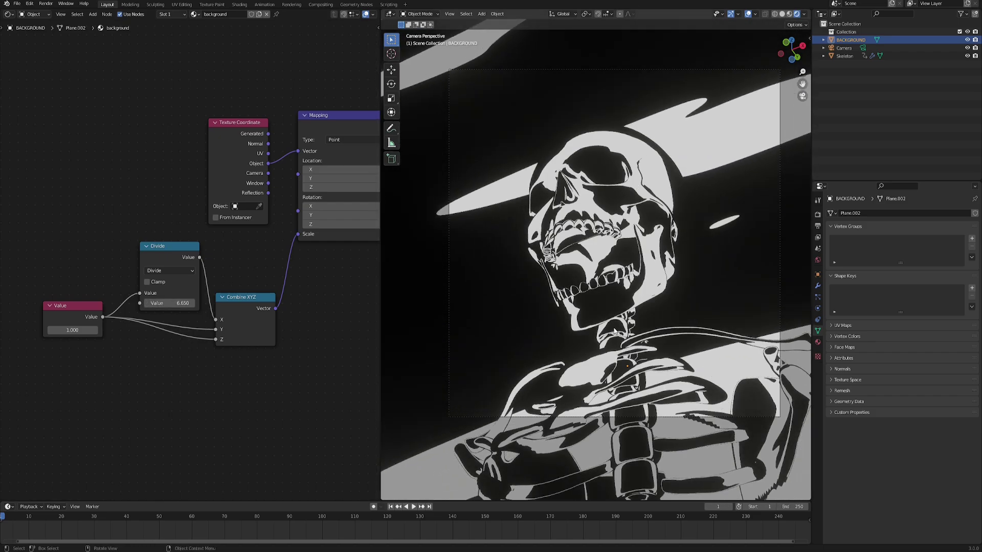
{"action": "left_click_drag", "start_coordinate": [198, 258], "coordinate": [218, 333]}
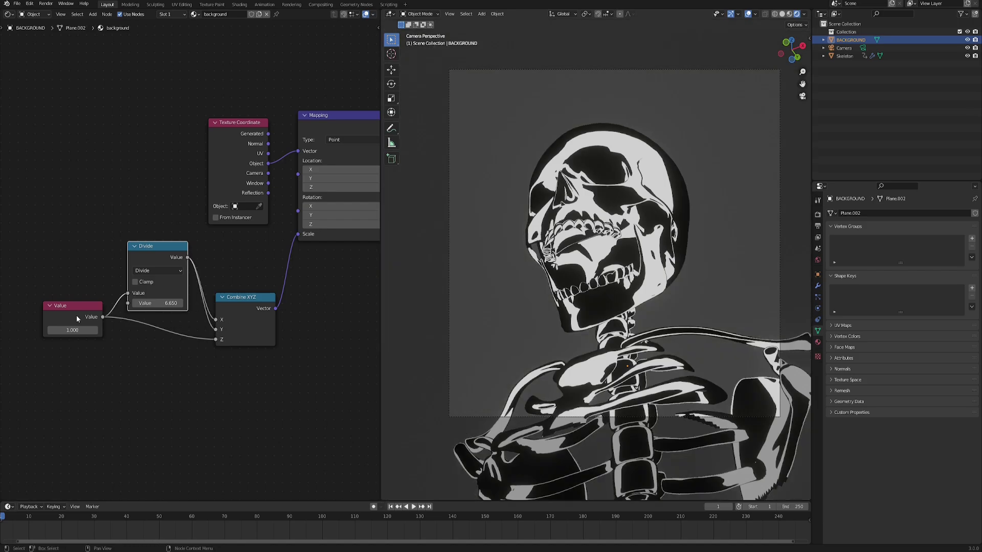
- Connect the Value node directly to the Combine XYZ X input and greatly raise the Divide node's divisor
{"action": "left_click_drag", "start_coordinate": [103, 317], "coordinate": [222, 321]}
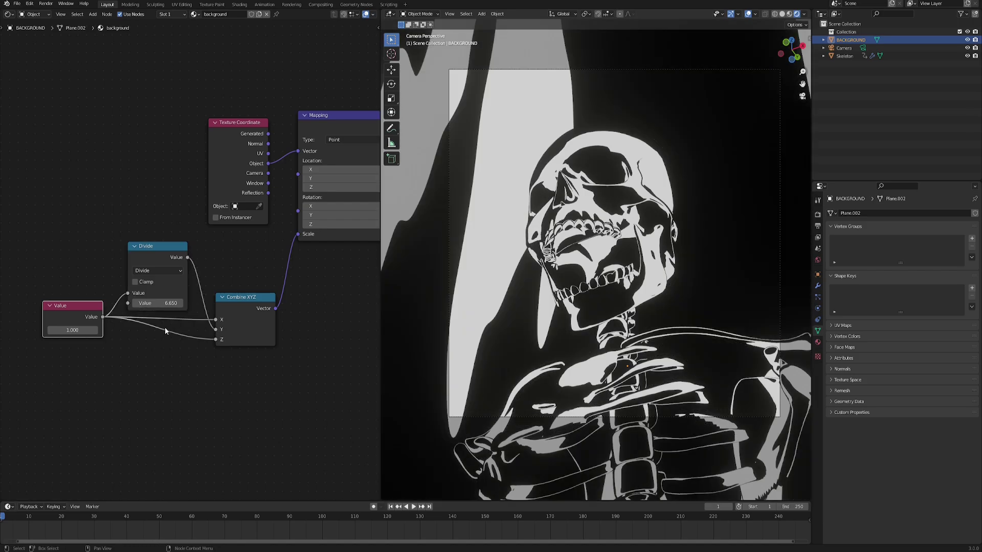
{"action": "left_click_drag", "start_coordinate": [147, 303], "coordinate": [185, 303]}
- Set the Noise Texture to Scale 20, Detail 15, Roughness 0.625 and Distortion 2.05
{"action": "middle_click_drag", "start_coordinate": [328, 277], "coordinate": [126, 356]}
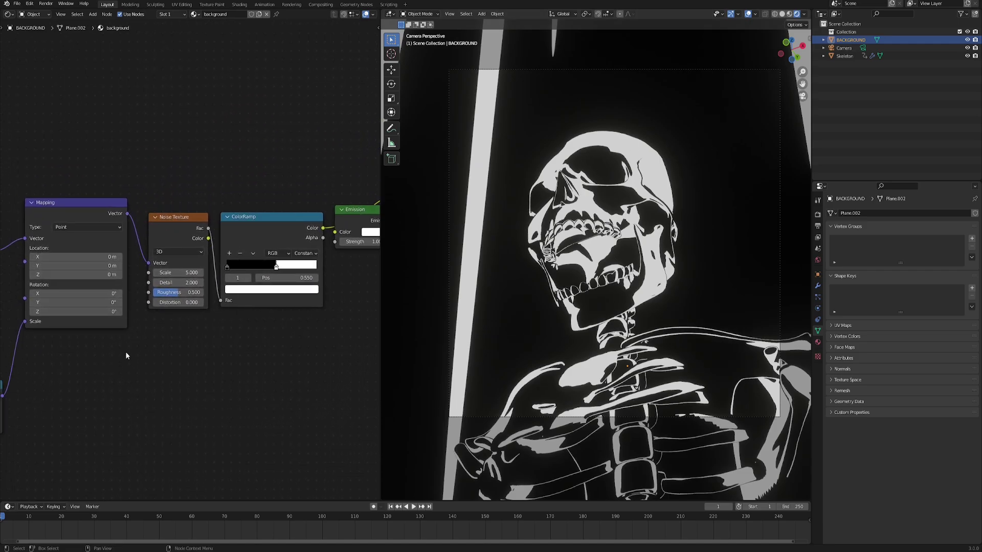
{"action": "left_click", "coordinate": [174, 272]}
{"action": "type", "text": "20"}
{"action": "key", "text": "Return"}
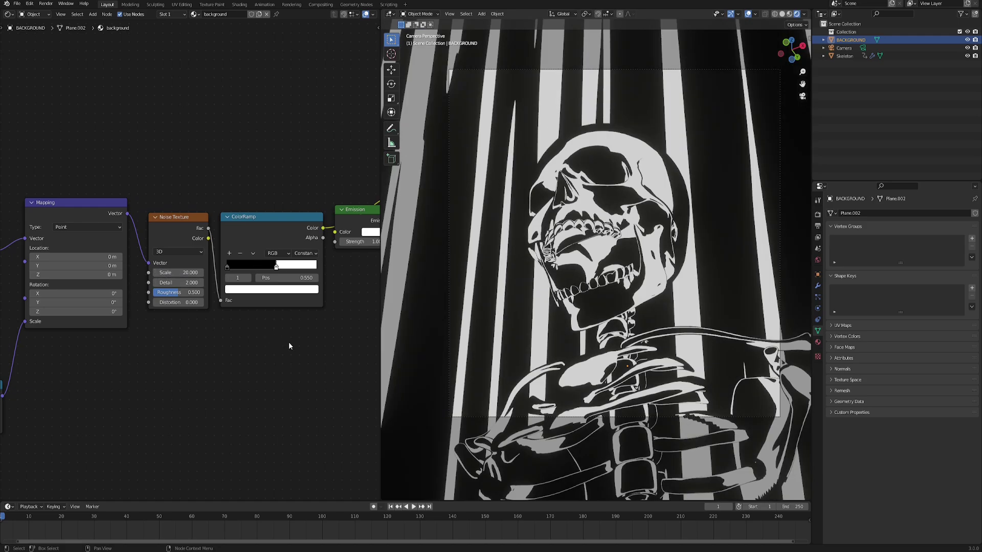
{"action": "scroll", "coordinate": [175, 309], "scroll_direction": "up", "scroll_amount": 1}
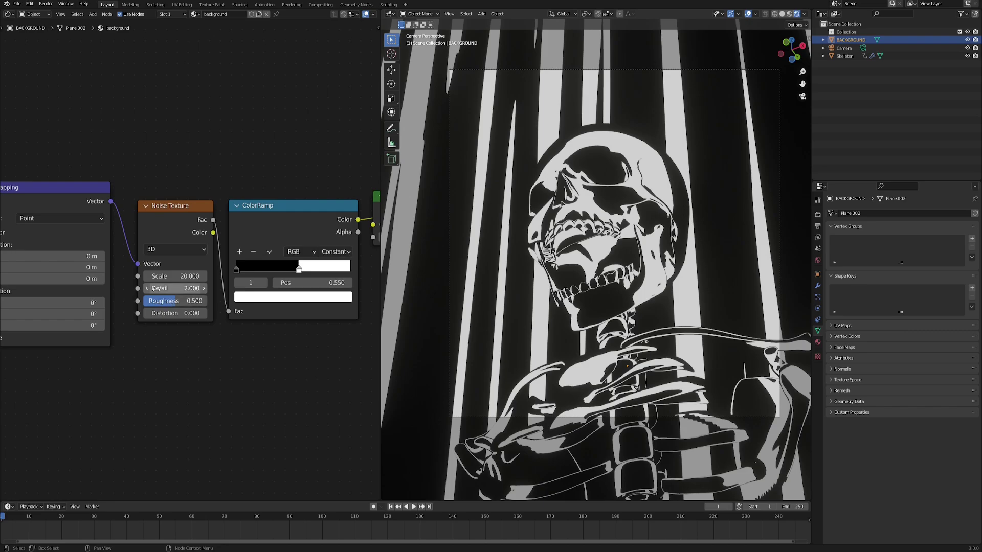
{"action": "left_click_drag", "start_coordinate": [159, 288], "coordinate": [184, 301]}
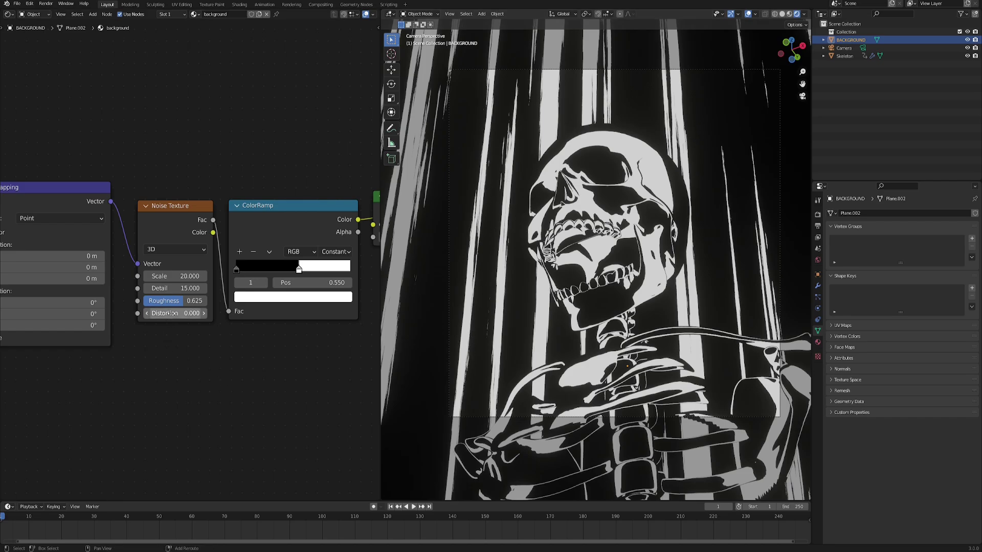
{"action": "left_click_drag", "start_coordinate": [170, 313], "coordinate": [175, 313]}
{"action": "left_click_drag", "start_coordinate": [175, 313], "coordinate": [260, 313]}
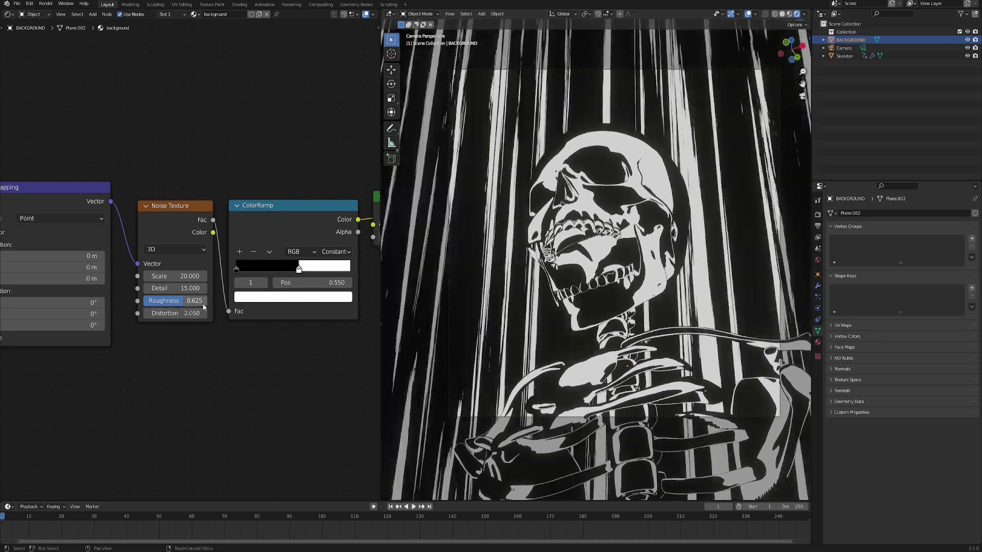
- Route the Emission shader back into the Material Output surface in place of the ColorRamp preview
{"action": "middle_click_drag", "start_coordinate": [185, 334], "coordinate": [188, 351]}
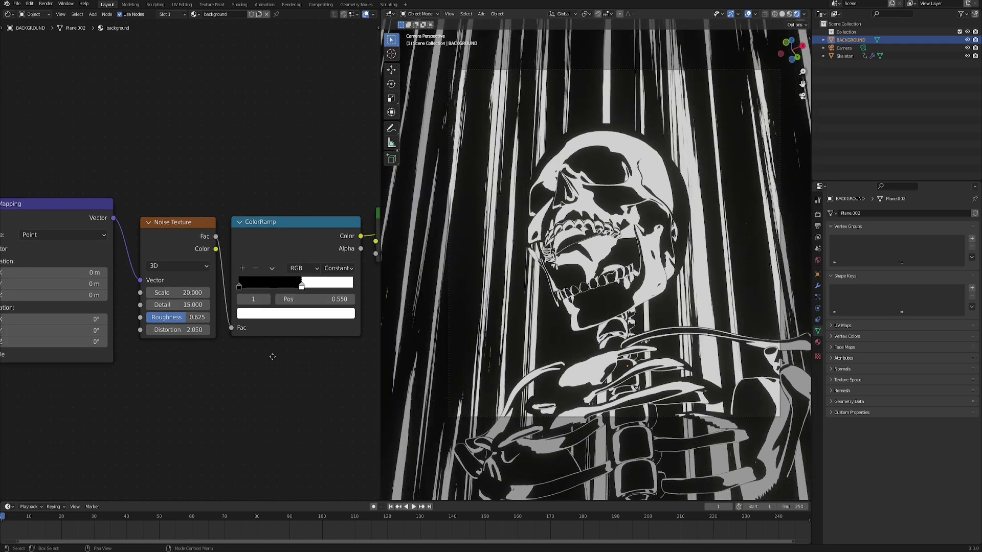
{"action": "middle_click_drag", "start_coordinate": [273, 357], "coordinate": [231, 361]}
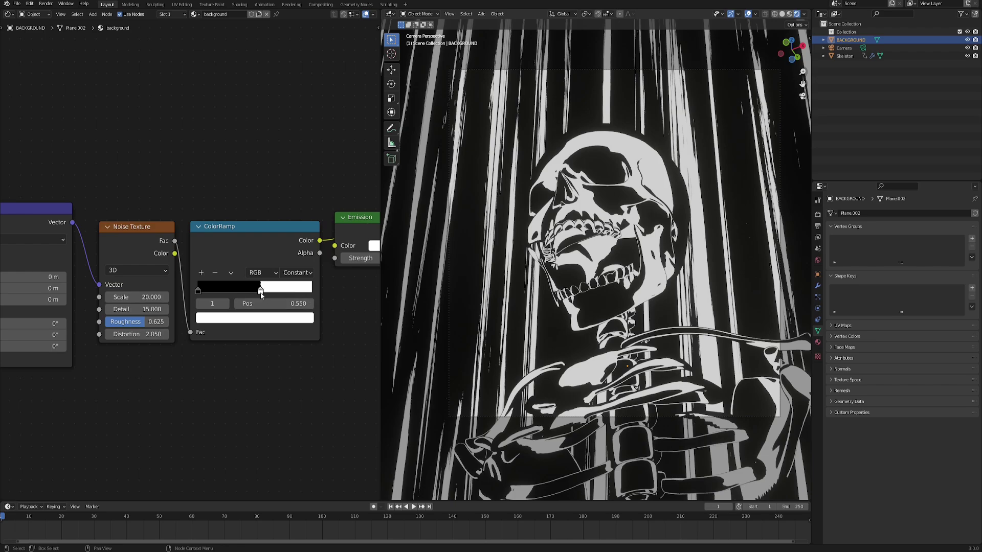
{"action": "mouse_move", "coordinate": [261, 292]}
{"action": "left_mouse_down"}
{"action": "mouse_move", "coordinate": [280, 292]}
{"action": "mouse_move", "coordinate": [226, 295]}
{"action": "mouse_move", "coordinate": [260, 300]}
{"action": "left_mouse_up"}
{"action": "middle_click_drag", "start_coordinate": [370, 314], "coordinate": [262, 341]}
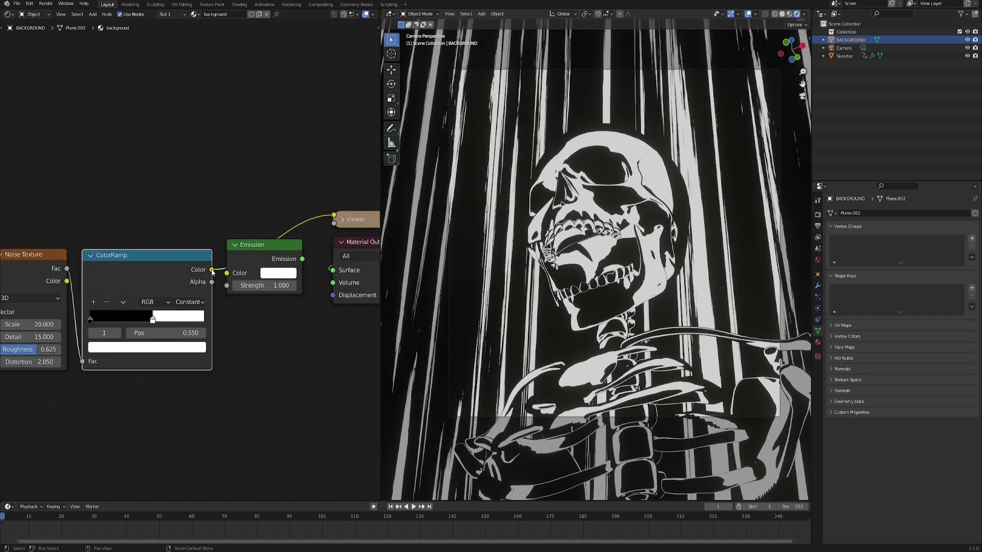
{"action": "left_click", "coordinate": [269, 259], "text": "ctrl+shift"}
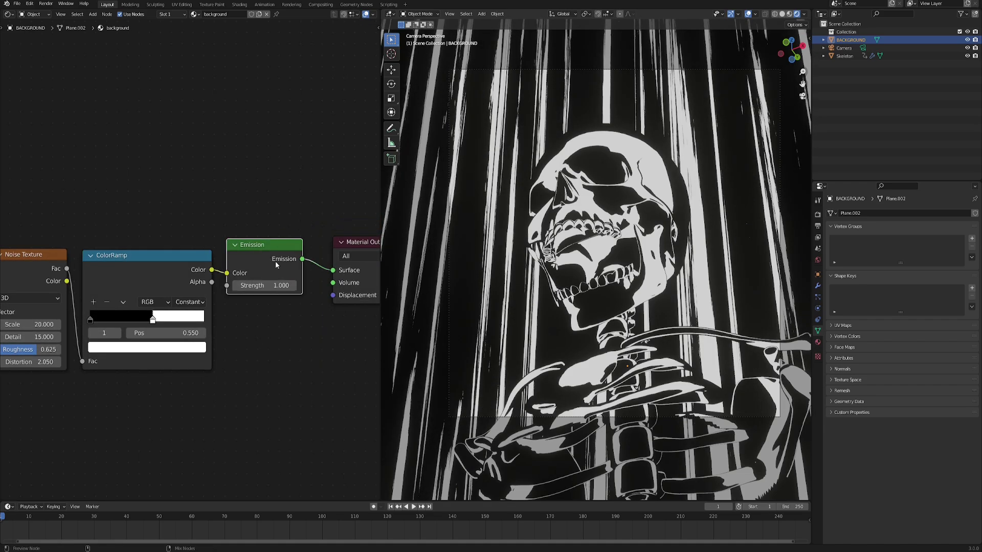
{"action": "middle_click_drag", "start_coordinate": [182, 320], "coordinate": [269, 303]}
{"action": "scroll", "coordinate": [269, 304], "scroll_direction": "down", "scroll_amount": 1}
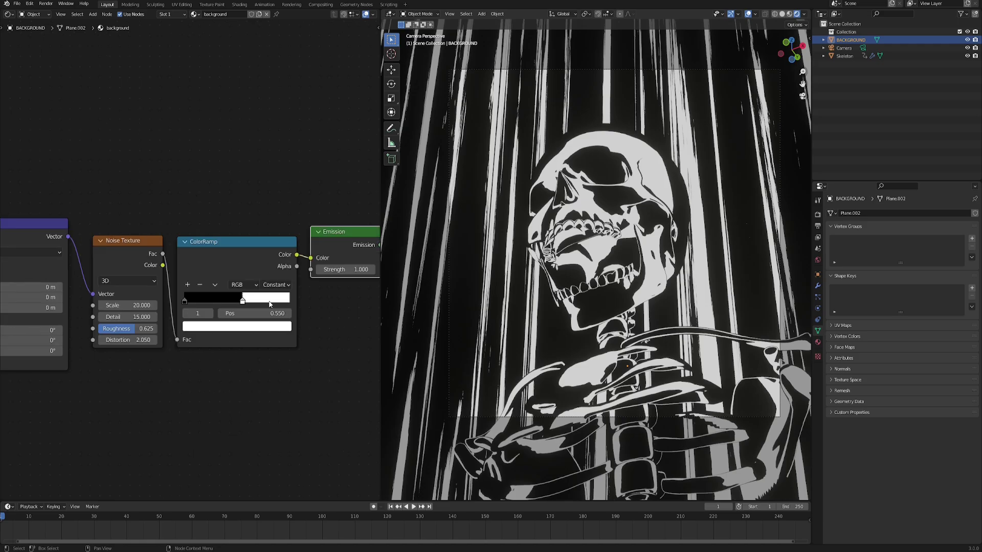
- Play the animation to check the skeleton against the striped background, and stop at frame 149
{"action": "left_click", "coordinate": [417, 508]}
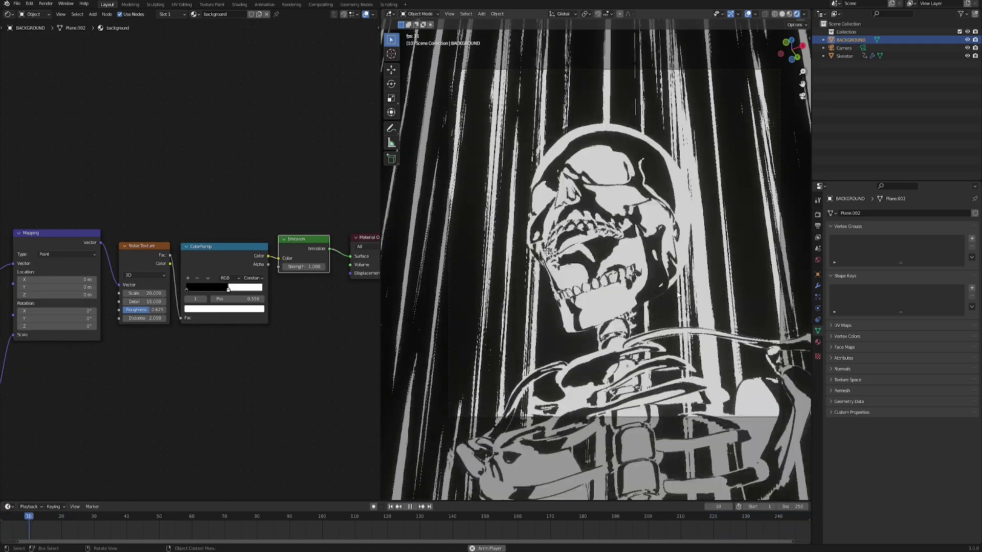
{"action": "middle_click_drag", "start_coordinate": [51, 361], "coordinate": [130, 352]}
{"action": "middle_click_drag", "start_coordinate": [131, 351], "coordinate": [222, 346]}
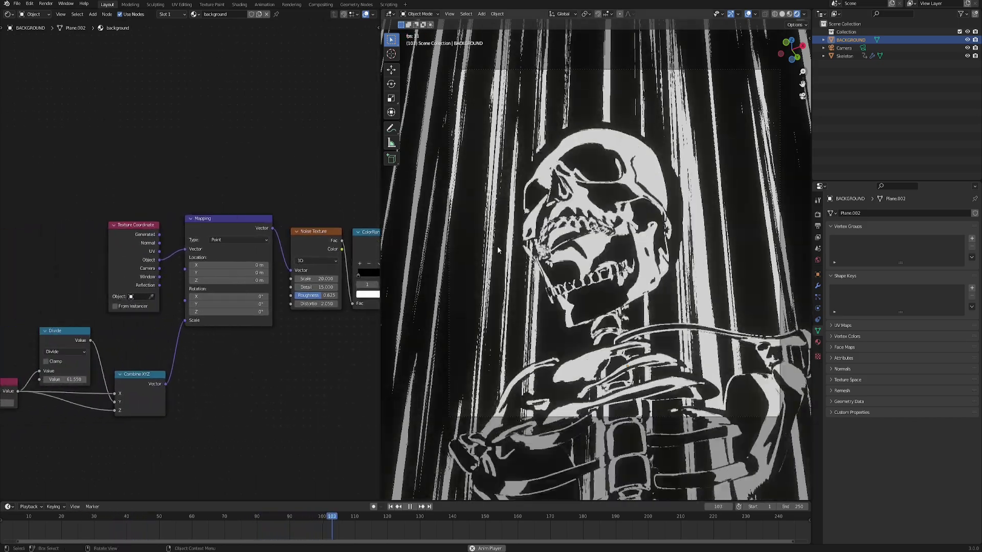
{"action": "left_click_drag", "start_coordinate": [429, 519], "coordinate": [483, 519]}
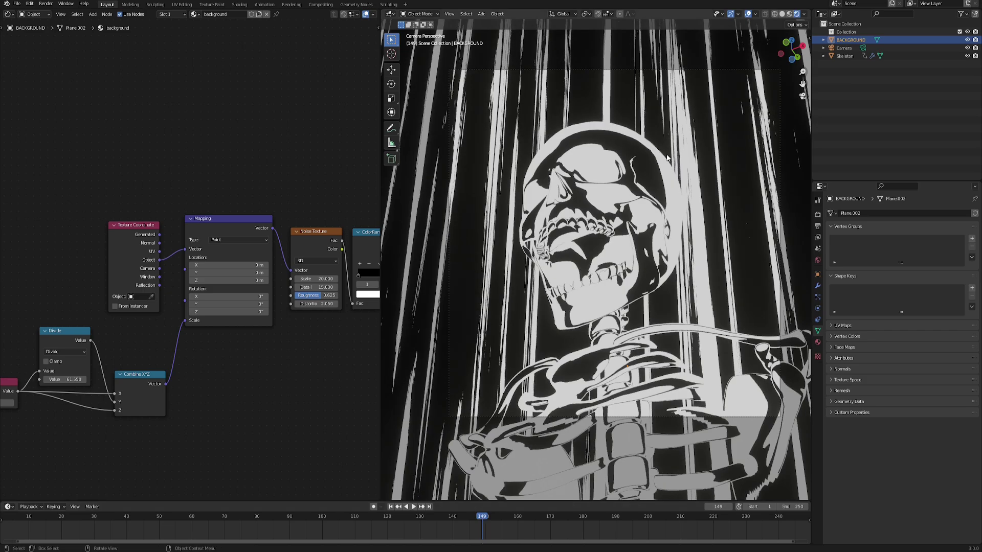
- Check the Bloom render setting, try a background Emission strength of about 7.1, and return the strength to 1
{"action": "left_click", "coordinate": [817, 215]}
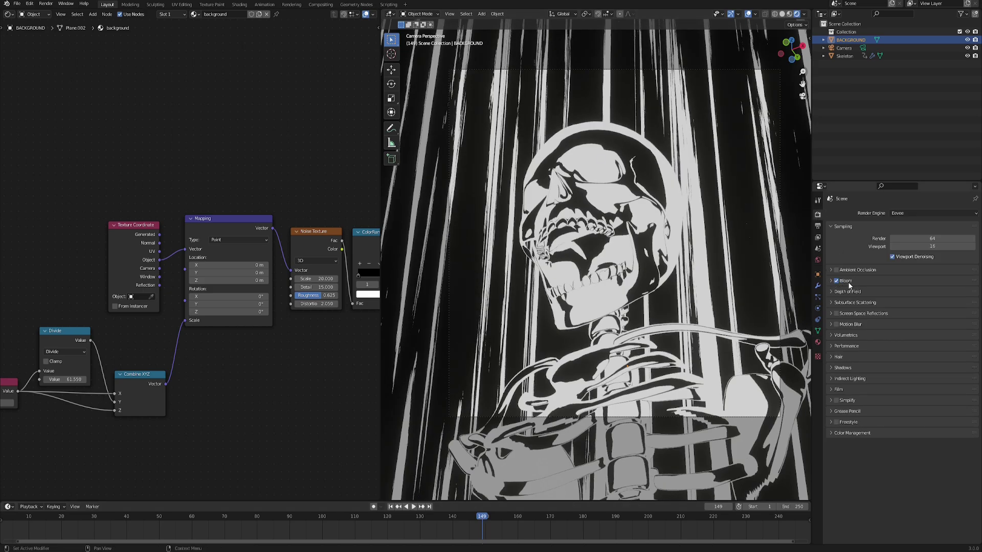
{"action": "middle_click_drag", "start_coordinate": [333, 340], "coordinate": [90, 355]}
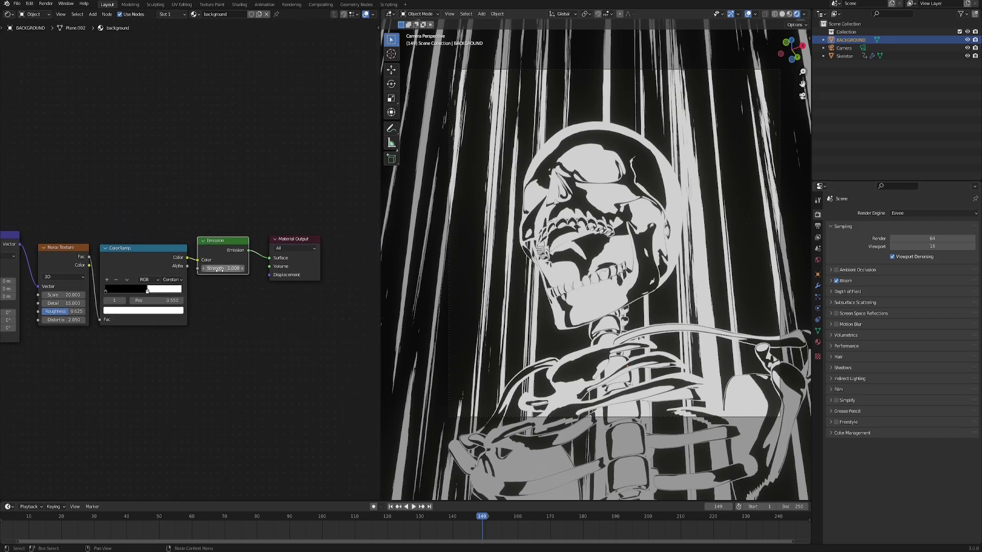
{"action": "mouse_move", "coordinate": [219, 268]}
{"action": "left_mouse_down"}
{"action": "mouse_move", "coordinate": [282, 268]}
{"action": "mouse_move", "coordinate": [232, 269]}
{"action": "left_mouse_up"}
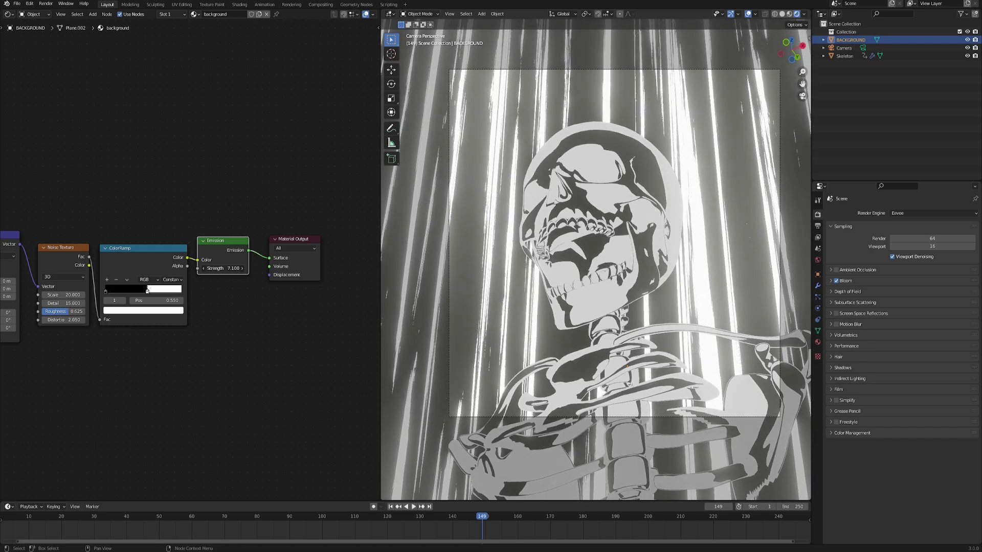
{"action": "left_click", "coordinate": [225, 268]}
{"action": "type", "text": "1"}
{"action": "key", "text": "Return"}
- Animate the Mapping node's Z location with the driver expression #frame/20
{"action": "middle_click_drag", "start_coordinate": [75, 371], "coordinate": [304, 354]}
{"action": "scroll", "coordinate": [303, 407], "scroll_direction": "up", "scroll_amount": 4}
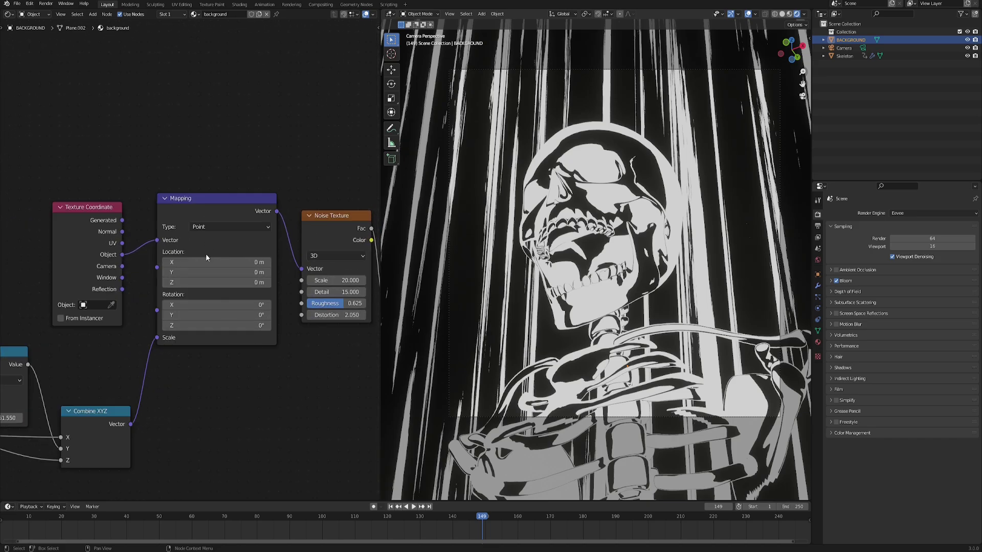
{"action": "left_click_drag", "start_coordinate": [215, 282], "coordinate": [296, 282]}
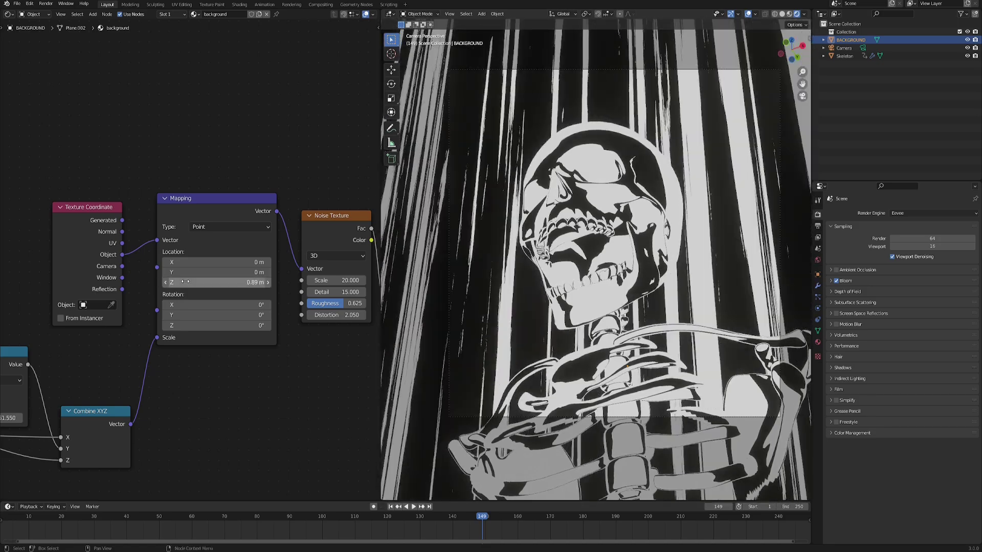
{"action": "left_click", "coordinate": [185, 281]}
{"action": "type", "text": "#frame"}
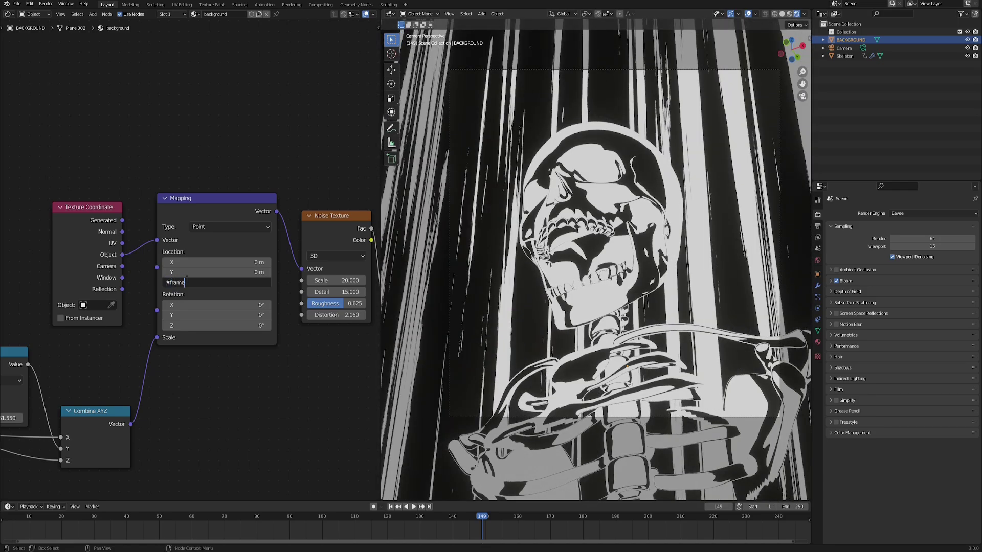
{"action": "type", "text": "/20"}
{"action": "key", "text": "Return"}
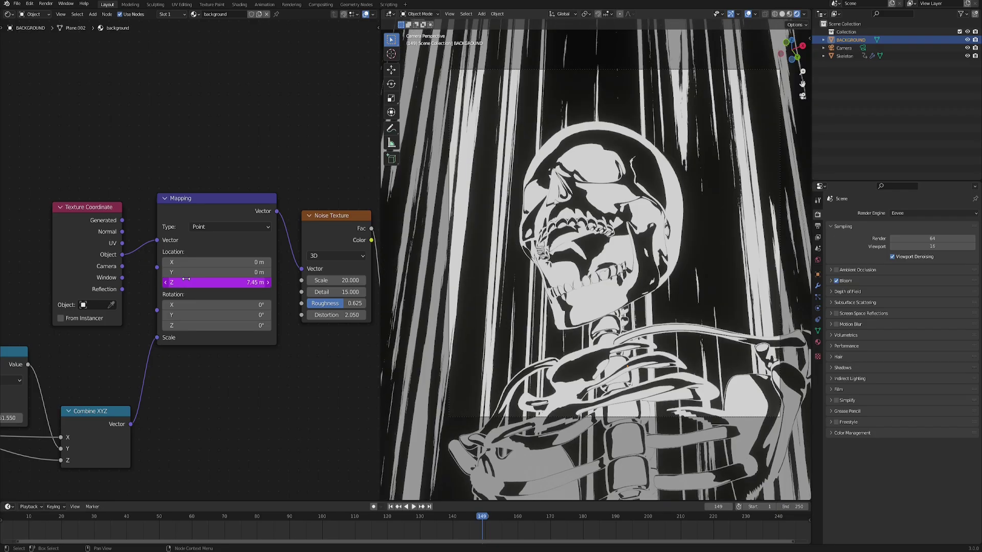
- Play the animation and try frame/100 as the driver expression for the Mapping Z location
{"action": "key", "text": "space"}
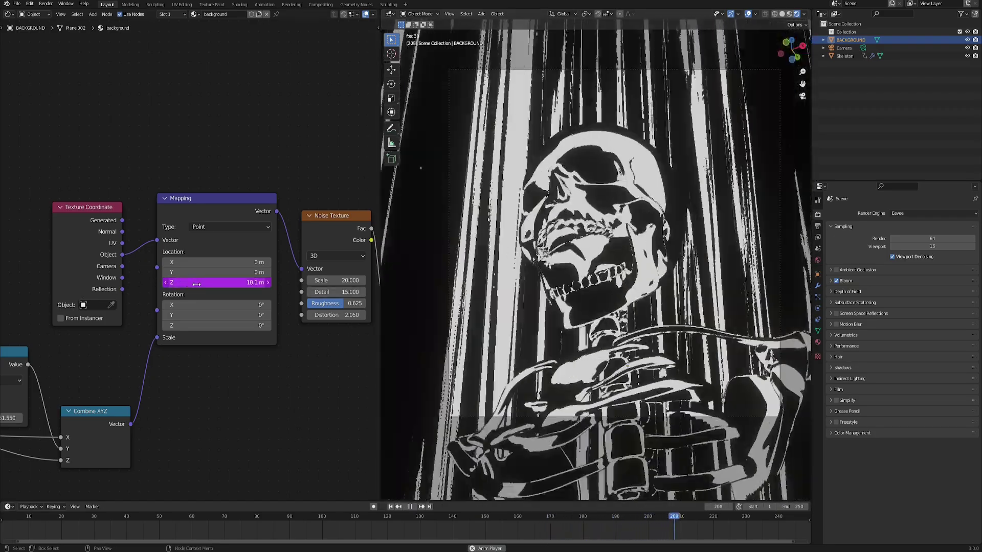
{"action": "left_click", "coordinate": [206, 282]}
{"action": "key", "text": "BackSpace"}
{"action": "key", "text": "BackSpace"}
{"action": "type", "text": "100"}
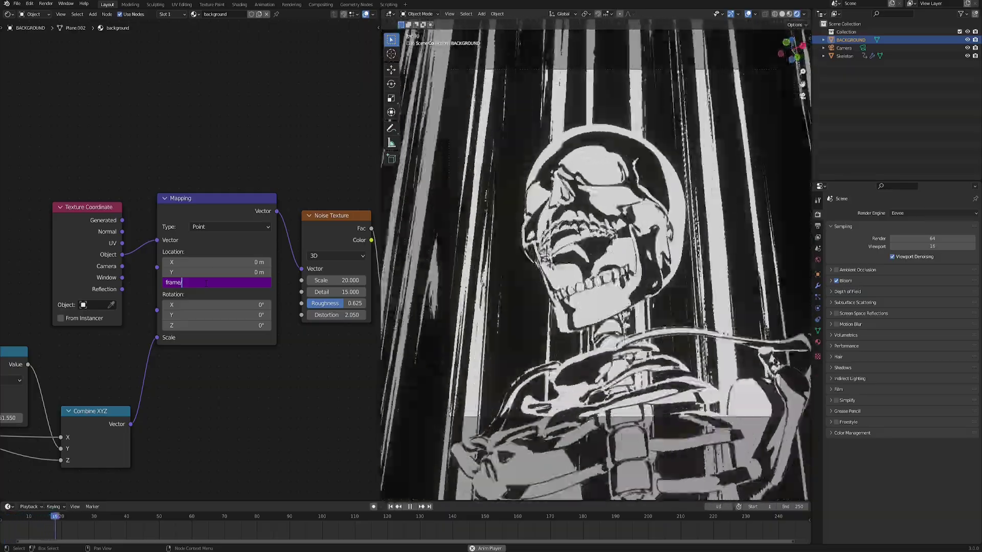
{"action": "key", "text": "Return"}
{"action": "left_click", "coordinate": [206, 284]}
{"action": "left_click", "coordinate": [206, 283]}
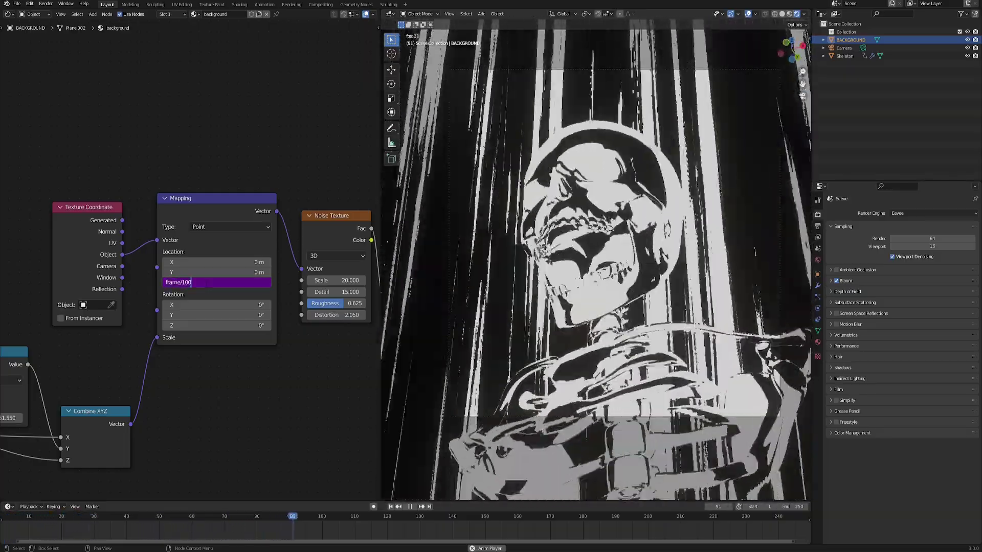
{"action": "key", "text": "Return"}
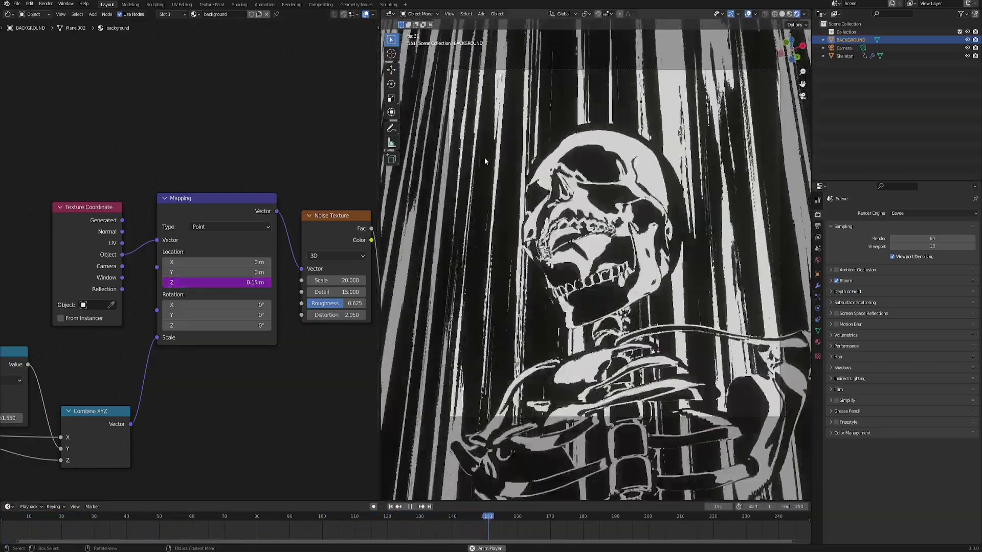
- Change the Mapping Z location driver to frame/20, and stop the playback at frame 62
{"action": "double_click", "coordinate": [228, 282]}
{"action": "key", "text": "BackSpace"}
{"action": "key", "text": "BackSpace"}
{"action": "key", "text": "BackSpace"}
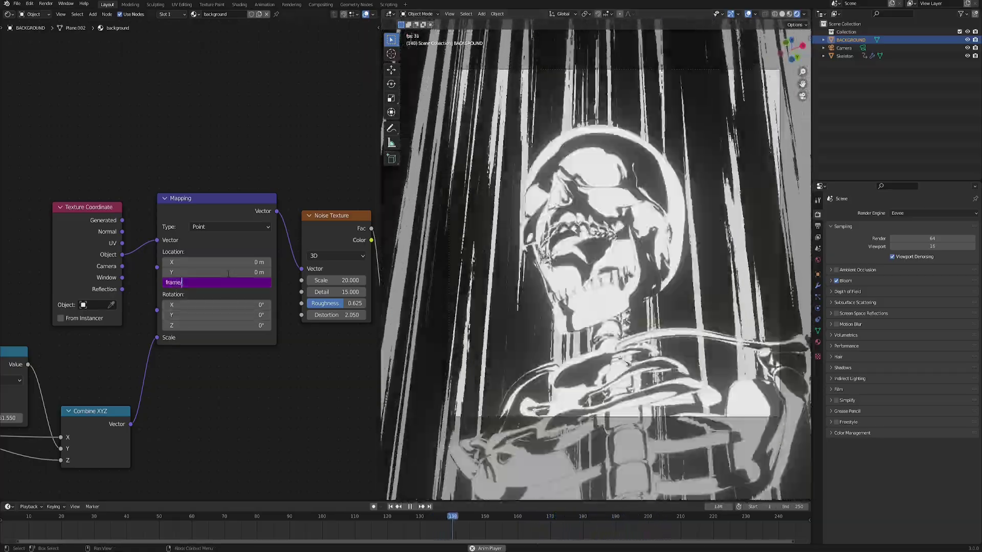
{"action": "type", "text": "25"}
{"action": "key", "text": "Return"}
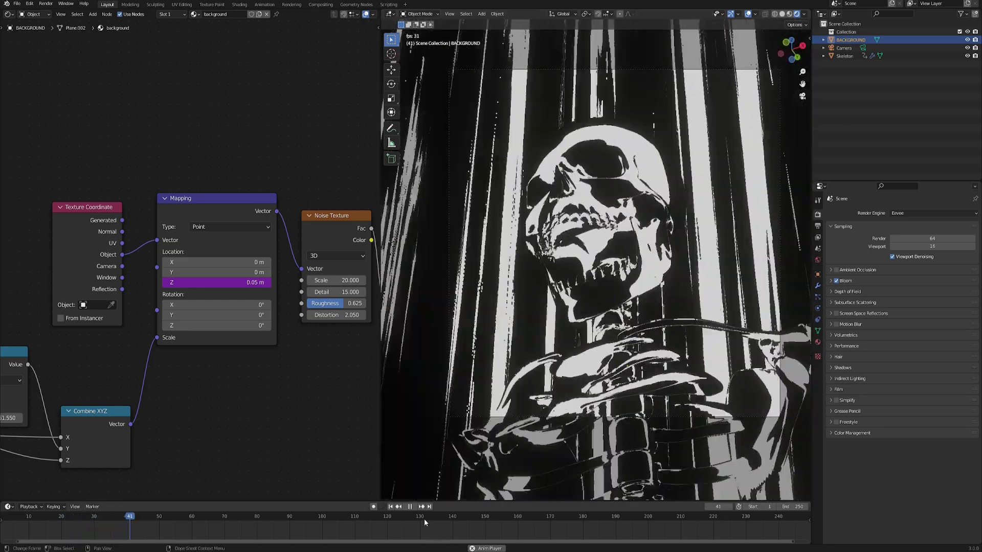
{"action": "left_click", "coordinate": [412, 507]}
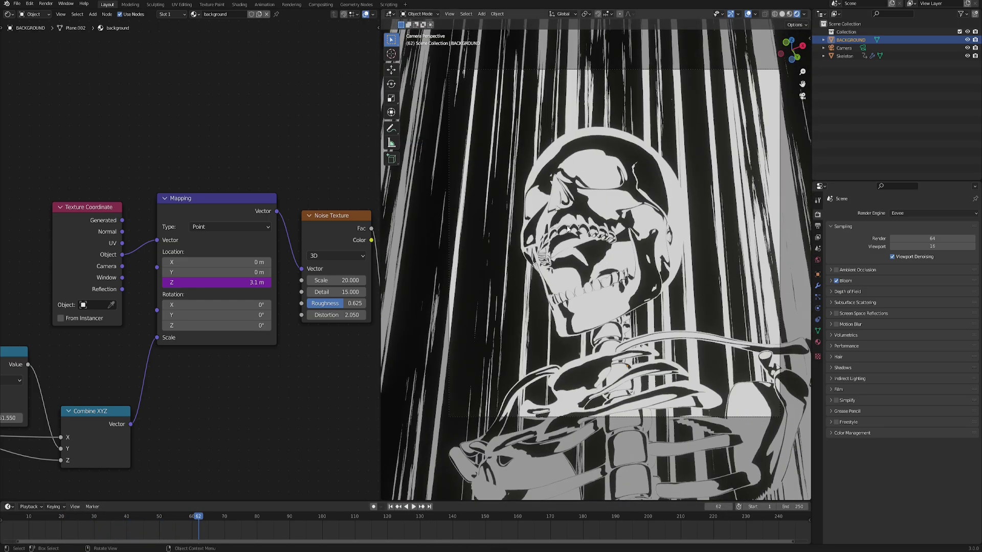
- Duplicate the background plane and move the copy along the Y axis to the camera side of the skeleton
{"action": "scroll", "coordinate": [571, 221], "scroll_direction": "down", "scroll_amount": 6}
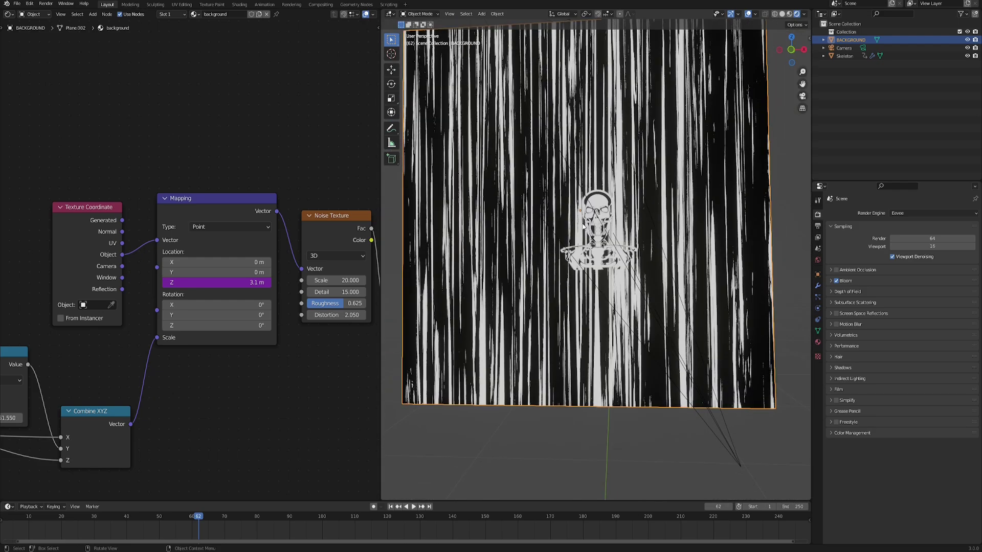
{"action": "middle_click_drag", "start_coordinate": [572, 221], "coordinate": [602, 302]}
{"action": "key", "text": "shift+d"}
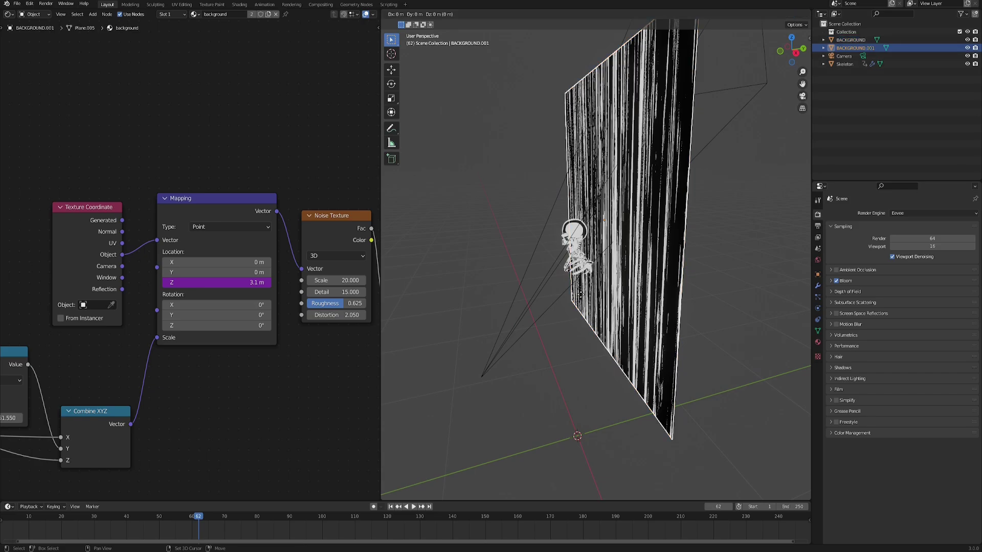
{"action": "key", "text": "y"}
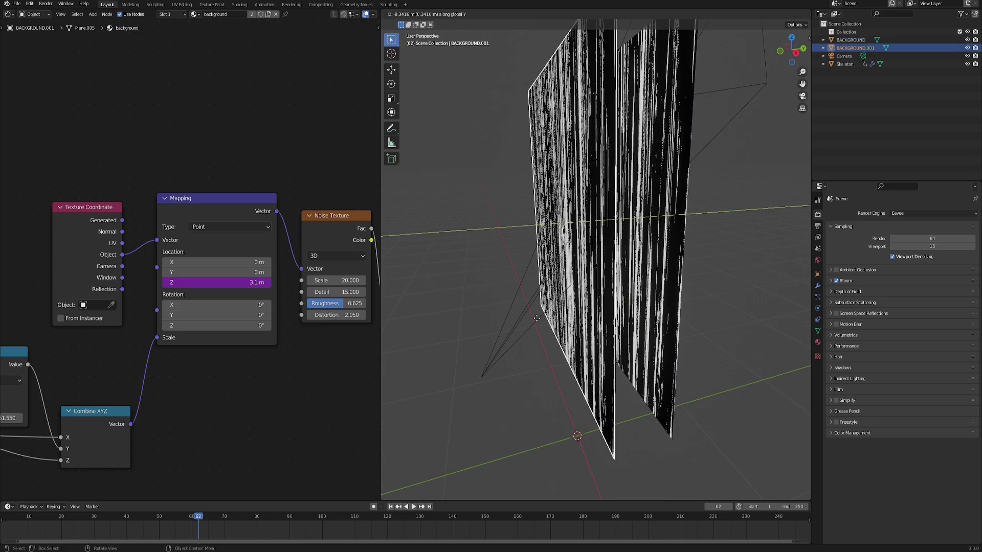
{"action": "left_click", "coordinate": [521, 325]}
- Rename the duplicated plane as FOREGROUND
{"action": "middle_click_drag", "start_coordinate": [596, 297], "coordinate": [571, 304]}
{"action": "double_click", "coordinate": [850, 48]}
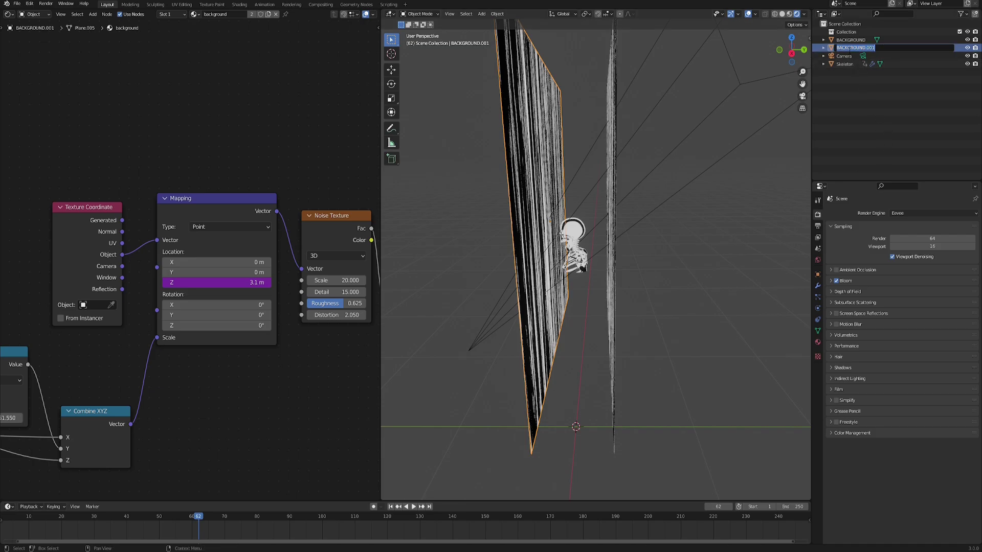
{"action": "type", "text": "FOREGROUND"}
{"action": "key", "text": "Return"}
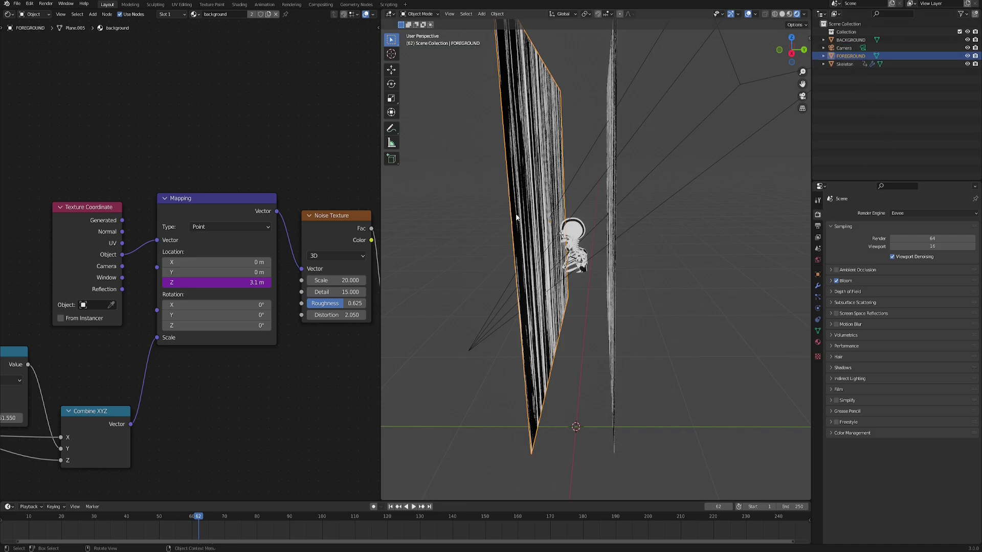
- Give the front plane its own copy of the background material and name it foreground
{"action": "left_click", "coordinate": [267, 14]}
{"action": "key", "text": "BackSpace"}
{"action": "type", "text": "foreground"}
{"action": "key", "text": "Return"}
- Inspect the foreground material's shader nodes and view the front plane through the camera
{"action": "scroll", "coordinate": [148, 165], "scroll_direction": "down", "scroll_amount": 3}
{"action": "middle_click_drag", "start_coordinate": [283, 167], "coordinate": [85, 169]}
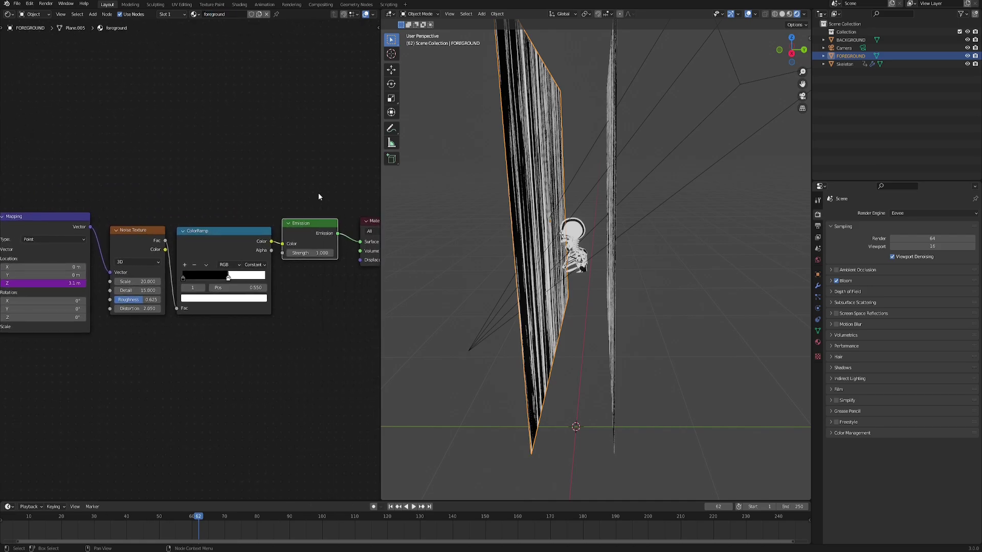
{"action": "middle_click_drag", "start_coordinate": [484, 228], "coordinate": [544, 227]}
{"action": "key", "text": "KP_0"}
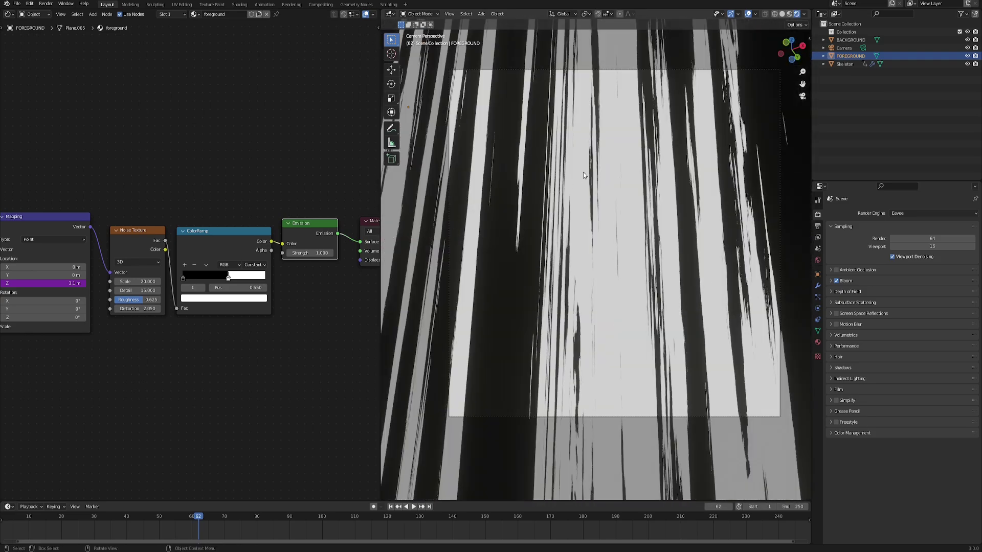
- Set the foreground material's blend mode to Alpha Clip
{"action": "left_click", "coordinate": [818, 343]}
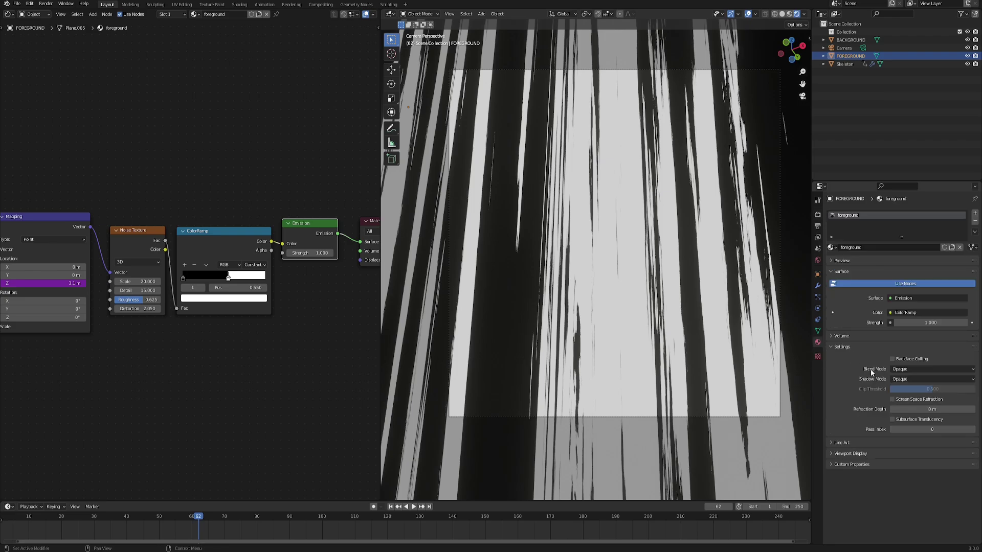
{"action": "left_click", "coordinate": [901, 369]}
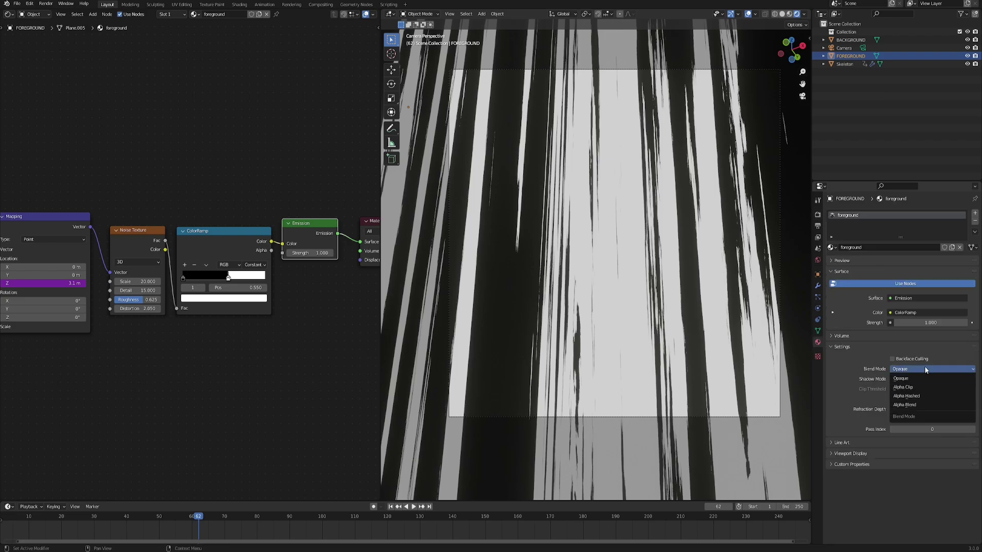
{"action": "left_click", "coordinate": [903, 387]}
- Add a Transparent BSDF and mix it with the Emission through a Mix Shader placed before the Material Output
{"action": "middle_click_drag", "start_coordinate": [317, 287], "coordinate": [285, 321]}
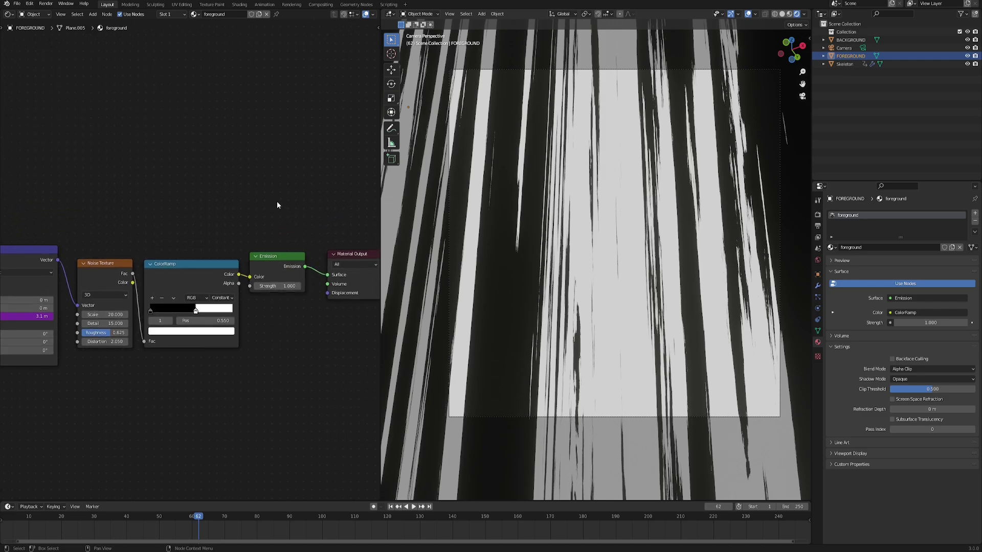
{"action": "key", "text": "F3"}
{"action": "type", "text": "transpa"}
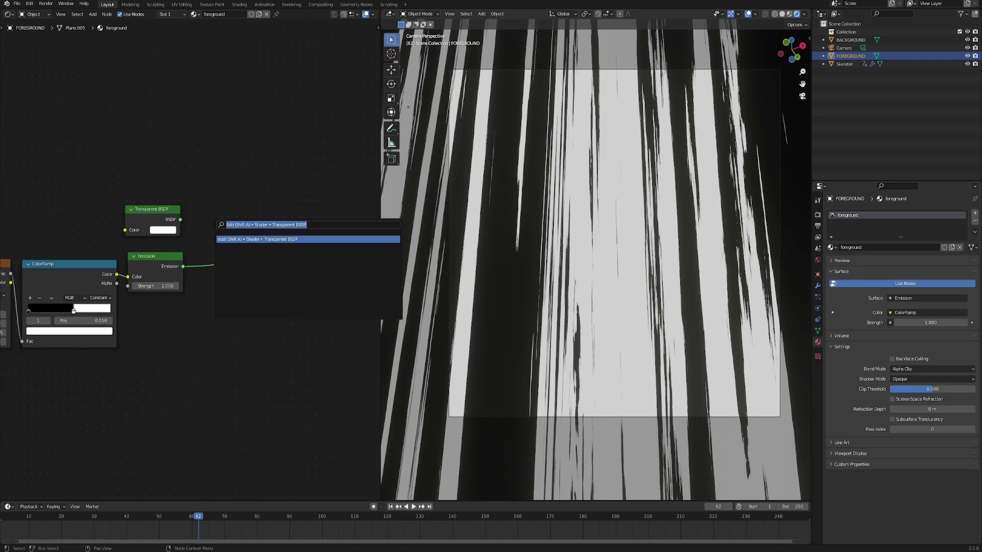
{"action": "type", "text": "mix sh"}
{"action": "key", "text": "Return"}
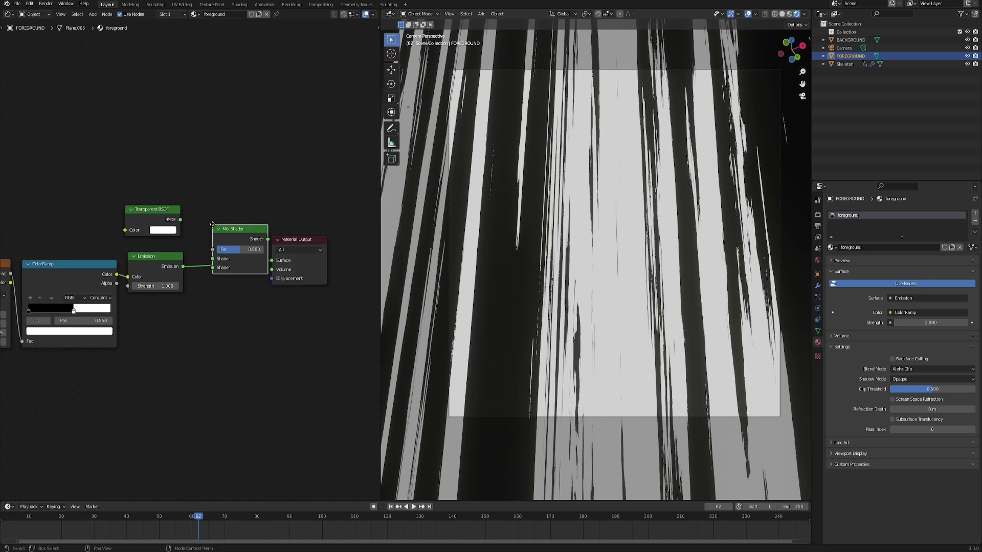
{"action": "left_click", "coordinate": [214, 223]}
{"action": "scroll", "coordinate": [210, 258], "scroll_direction": "up", "scroll_amount": 1}
{"action": "scroll", "coordinate": [210, 257], "scroll_direction": "up", "scroll_amount": 2}
{"action": "left_click_drag", "start_coordinate": [179, 204], "coordinate": [233, 262]}
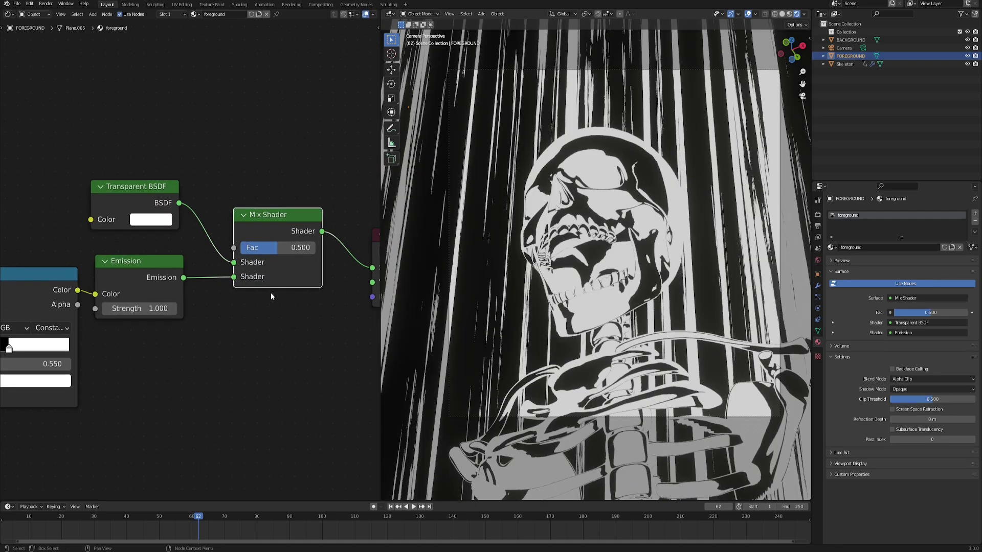
- Drive the Mix Shader's factor with the ColorRamp's color and feed the mixed shader into the material's surface
{"action": "scroll", "coordinate": [230, 282], "scroll_direction": "down", "scroll_amount": 4}
{"action": "scroll", "coordinate": [250, 276], "scroll_direction": "up", "scroll_amount": 1}
{"action": "middle_click_drag", "start_coordinate": [328, 268], "coordinate": [383, 277]}
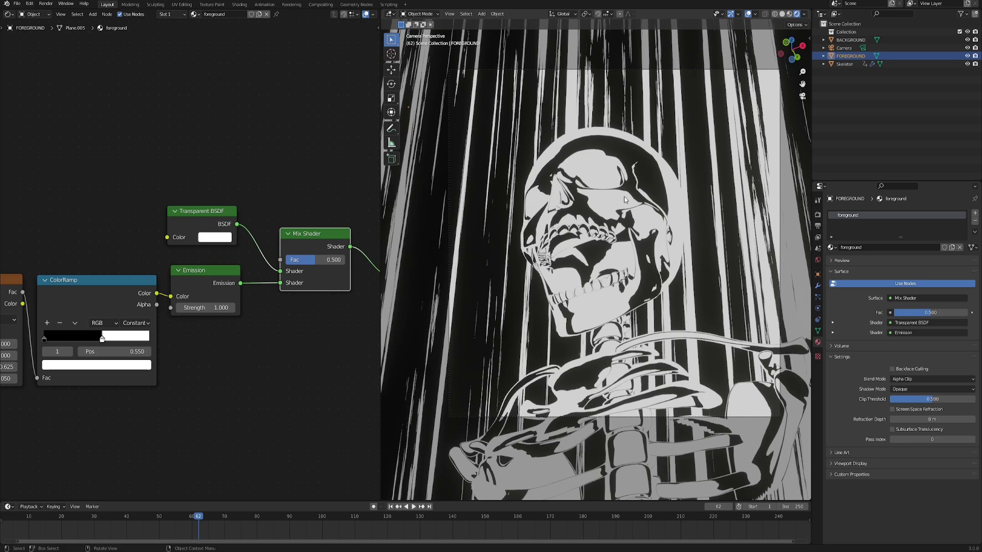
{"action": "left_click", "coordinate": [91, 287], "text": "ctrl+shift"}
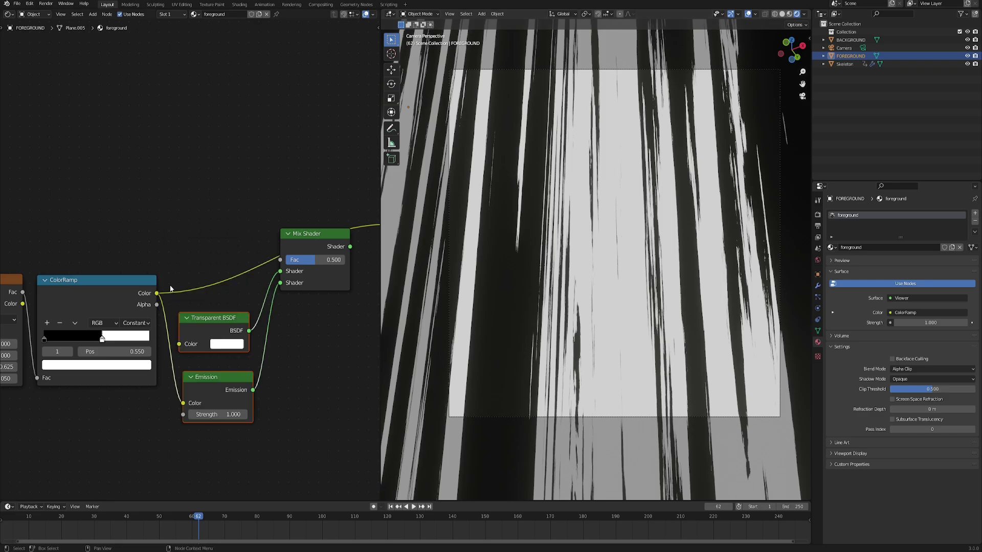
{"action": "left_click_drag", "start_coordinate": [156, 294], "coordinate": [285, 262]}
{"action": "middle_click_drag", "start_coordinate": [317, 255], "coordinate": [208, 262]}
{"action": "left_click", "coordinate": [209, 257], "text": "ctrl+shift"}
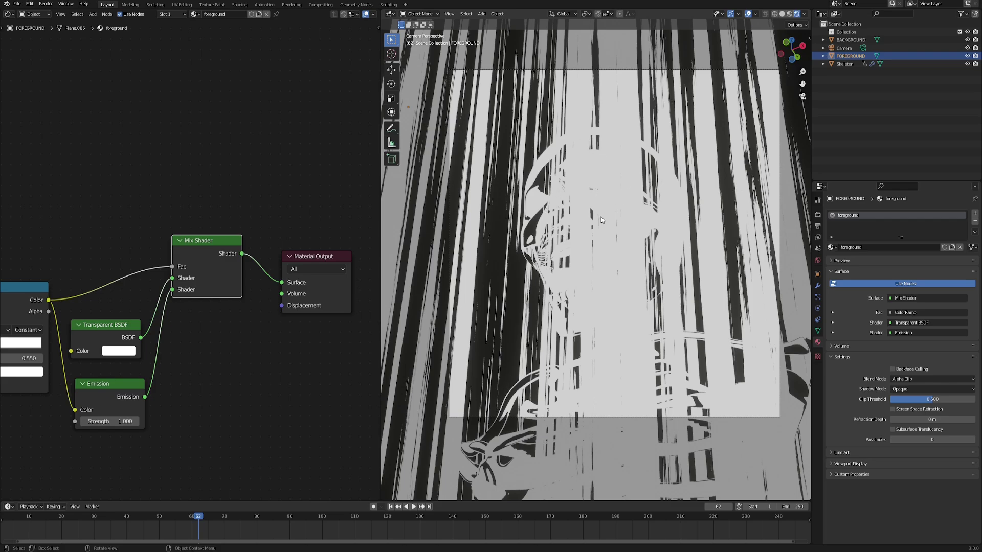
- Set the Value node controlling the foreground texture's mapping scale to 10
{"action": "scroll", "coordinate": [268, 317], "scroll_direction": "down", "scroll_amount": 9}
{"action": "middle_click_drag", "start_coordinate": [109, 347], "coordinate": [376, 282]}
{"action": "scroll", "coordinate": [171, 358], "scroll_direction": "up", "scroll_amount": 5}
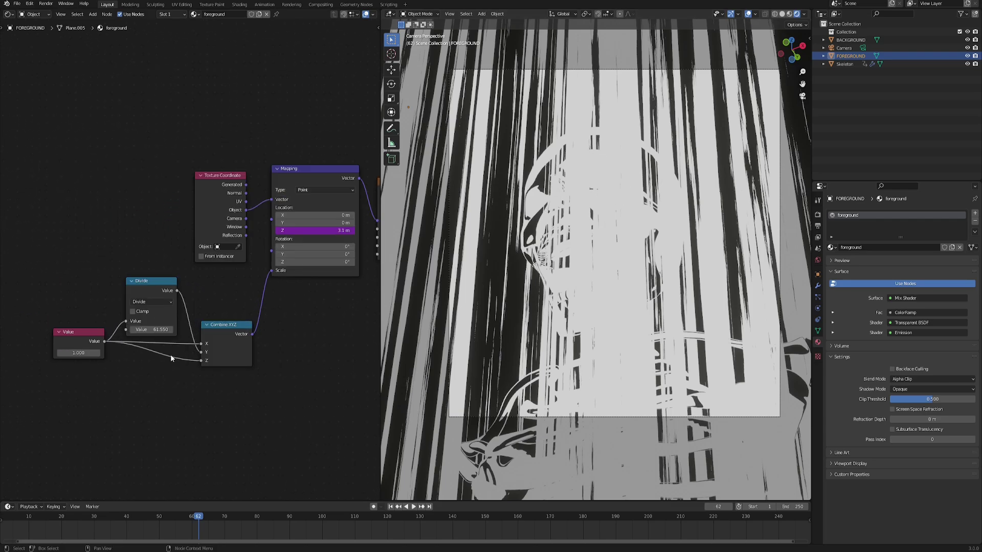
{"action": "middle_click_drag", "start_coordinate": [77, 373], "coordinate": [152, 359]}
{"action": "scroll", "coordinate": [152, 359], "scroll_direction": "up", "scroll_amount": 4}
{"action": "middle_click_drag", "start_coordinate": [201, 380], "coordinate": [92, 383]}
{"action": "scroll", "coordinate": [90, 385], "scroll_direction": "down", "scroll_amount": 3}
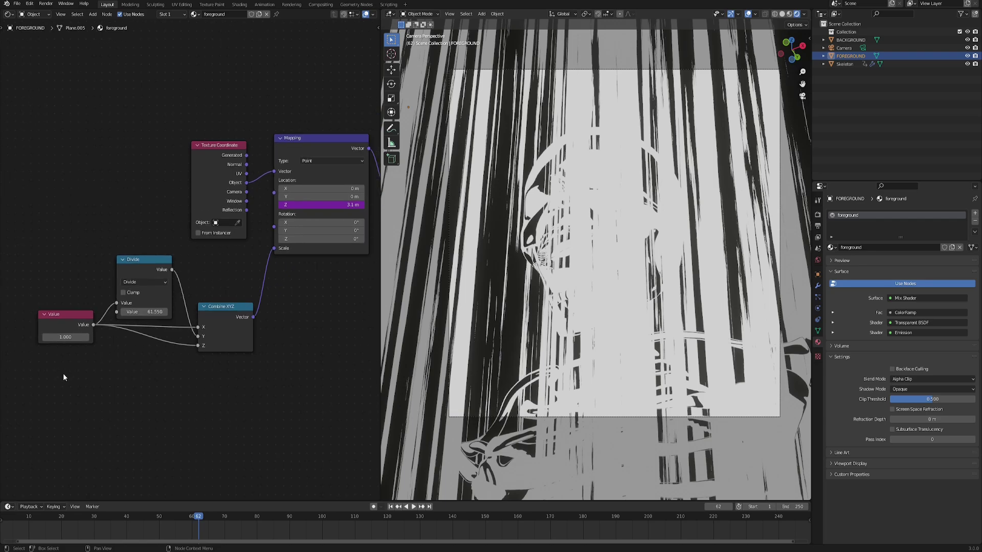
{"action": "left_click", "coordinate": [65, 337]}
{"action": "key", "text": "Return"}
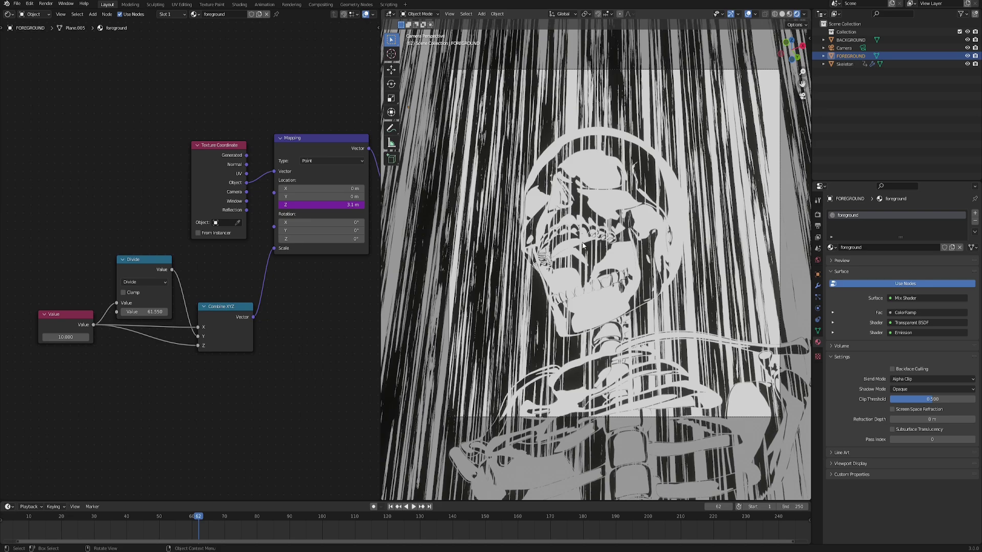
- Play the animation from the first frame to examine the foreground streaks moving over the skeleton
{"action": "key", "text": "shift+Left"}
{"action": "scroll", "coordinate": [217, 315], "scroll_direction": "down", "scroll_amount": 4}
{"action": "middle_click_drag", "start_coordinate": [302, 295], "coordinate": [221, 334]}
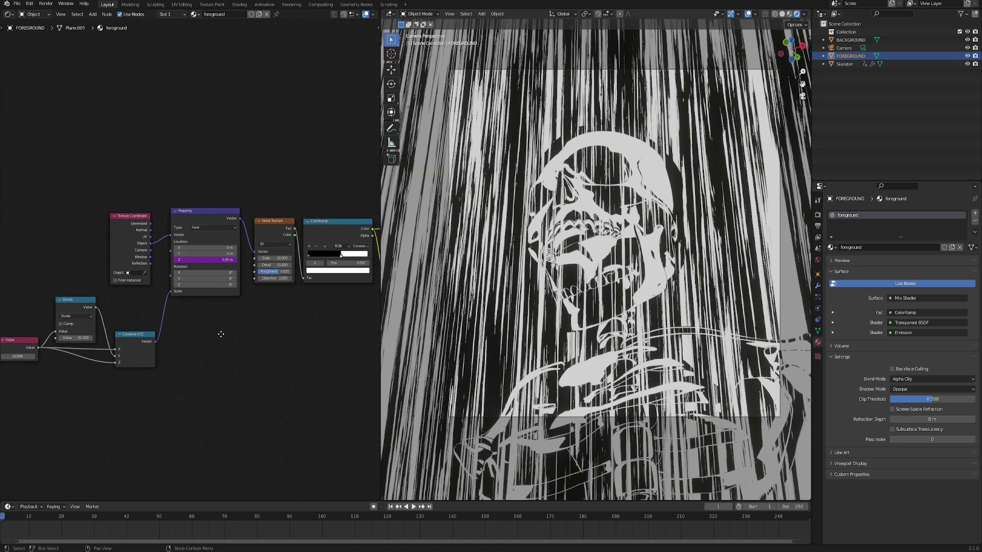
{"action": "middle_click_drag", "start_coordinate": [142, 377], "coordinate": [185, 367]}
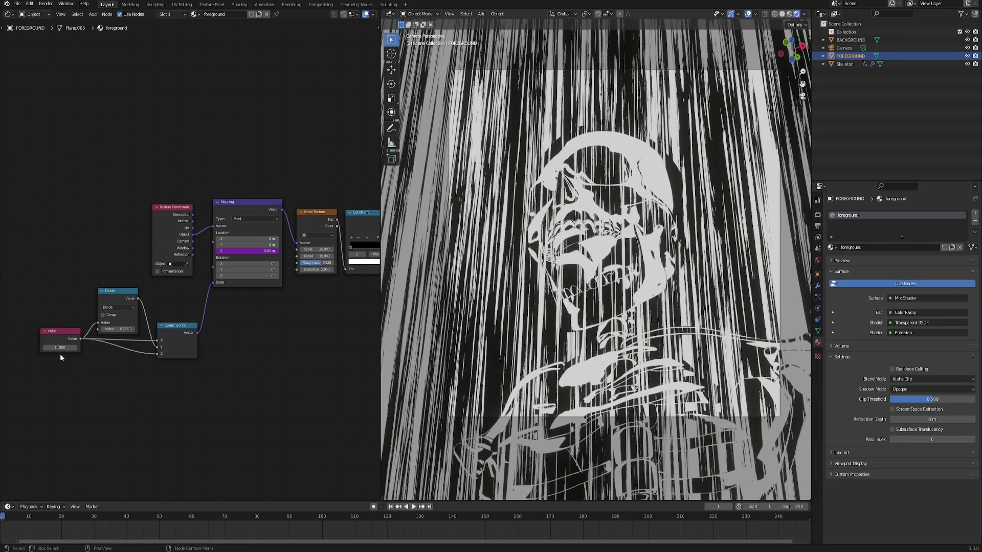
{"action": "left_click", "coordinate": [414, 507]}
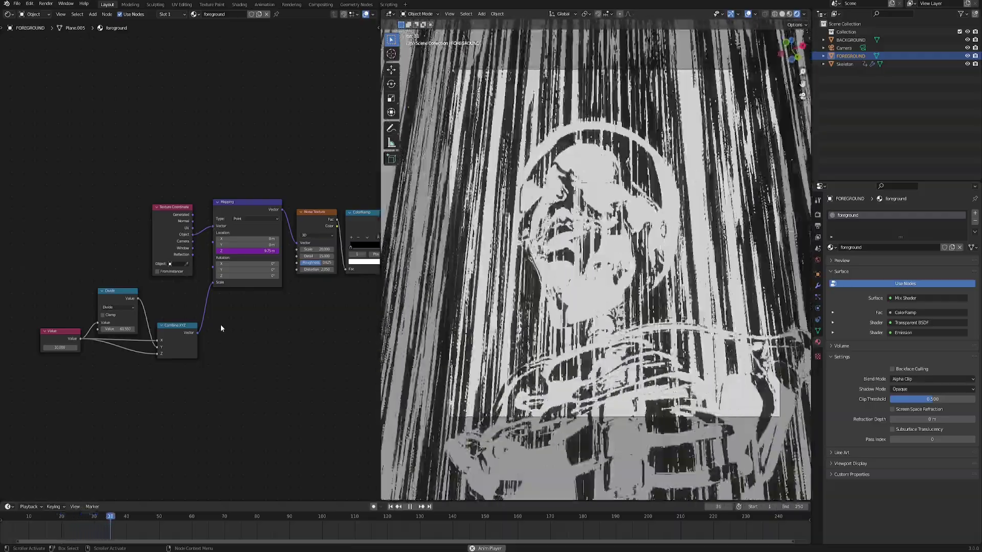
{"action": "scroll", "coordinate": [225, 317], "scroll_direction": "up", "scroll_amount": 2}
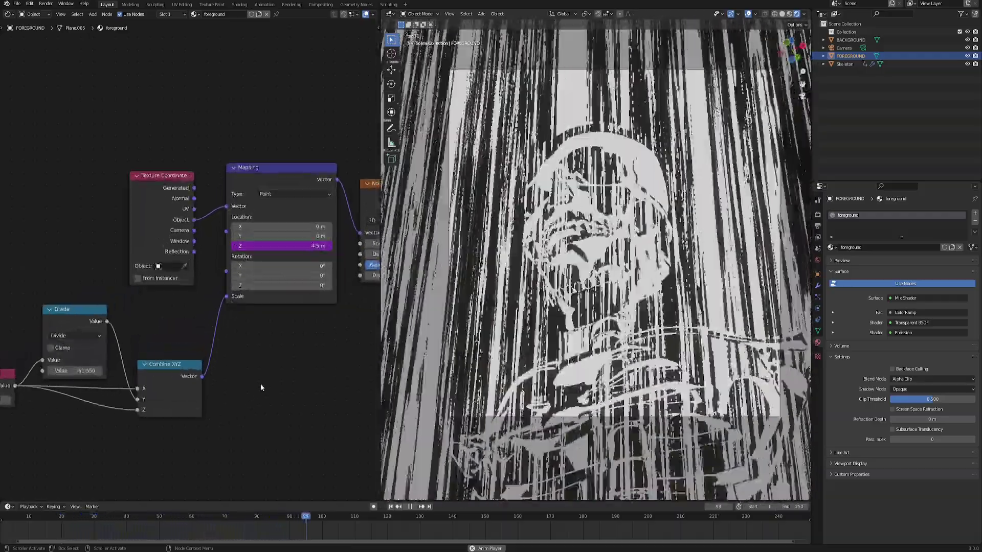
{"action": "scroll", "coordinate": [233, 348], "scroll_direction": "down", "scroll_amount": 2}
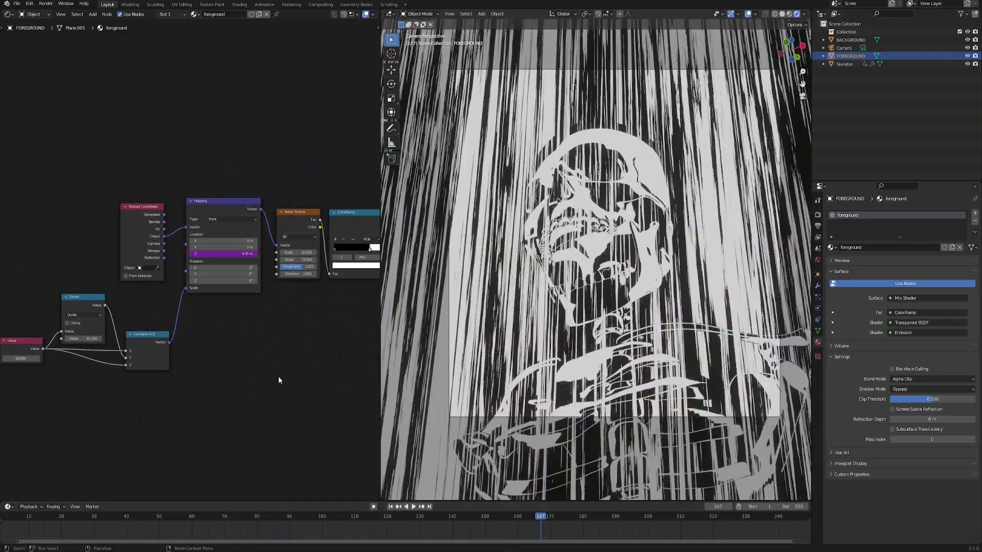
{"action": "middle_click_drag", "start_coordinate": [279, 377], "coordinate": [275, 381]}
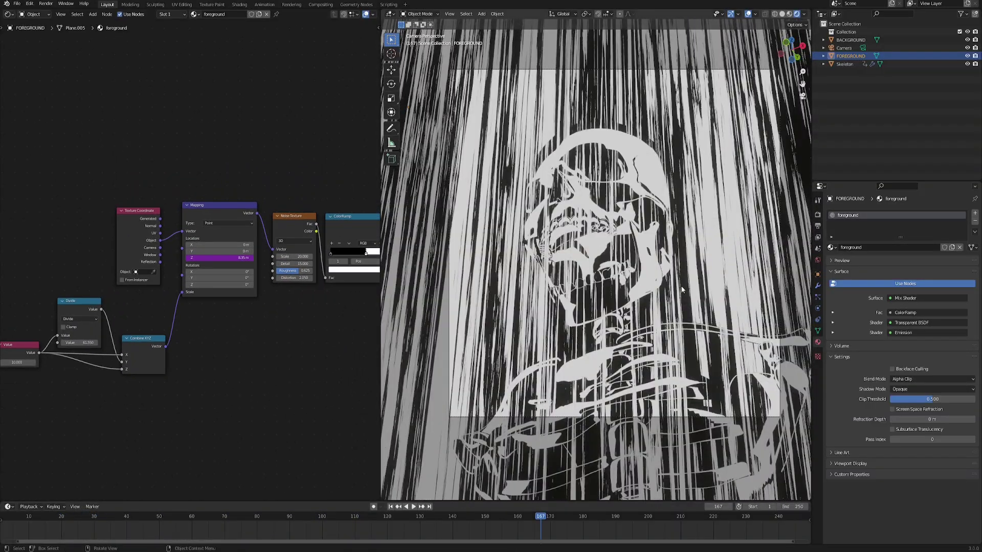
- Set the foreground Noise Texture's scale to 7
{"action": "scroll", "coordinate": [266, 318], "scroll_direction": "up", "scroll_amount": 2}
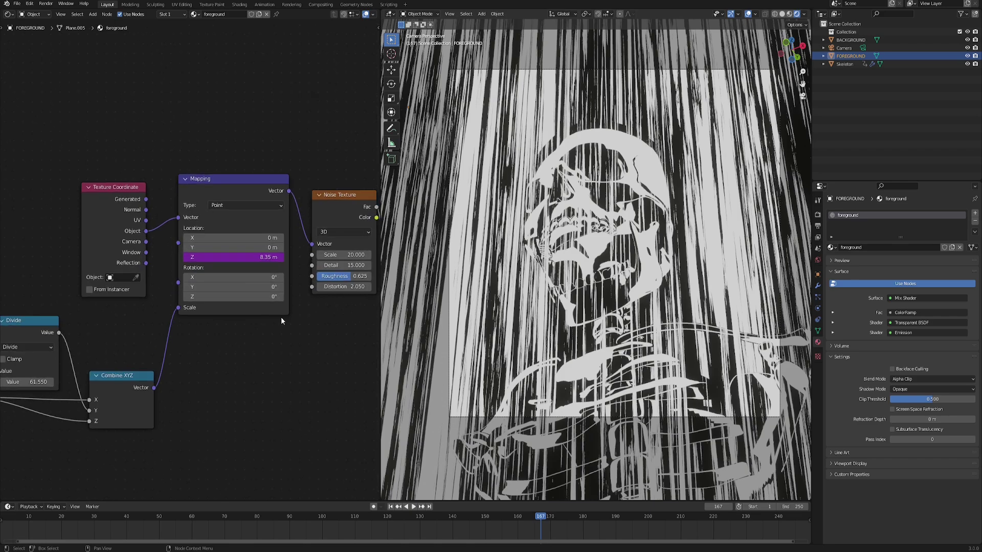
{"action": "scroll", "coordinate": [228, 388], "scroll_direction": "up", "scroll_amount": 2}
{"action": "middle_click_drag", "start_coordinate": [294, 352], "coordinate": [189, 374]}
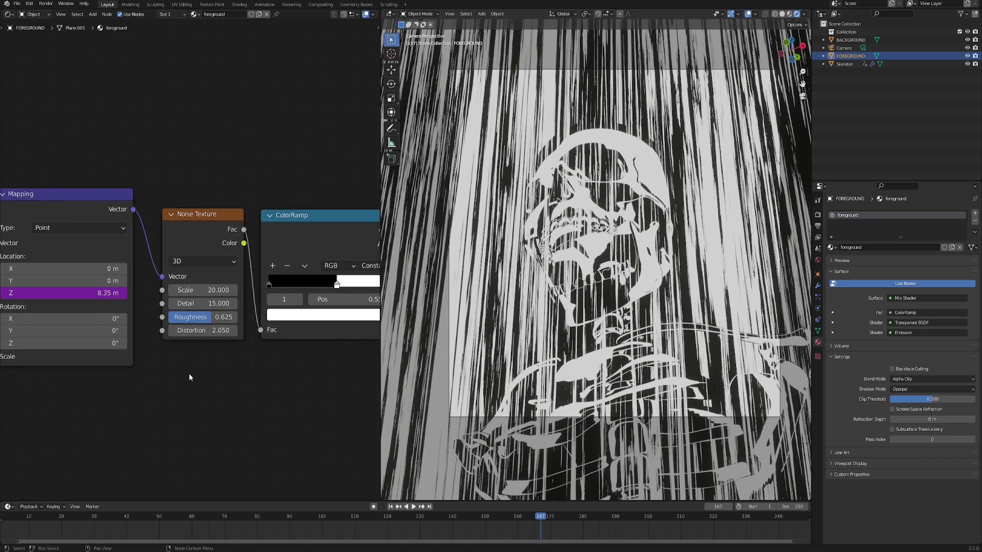
{"action": "left_click", "coordinate": [201, 291]}
{"action": "type", "text": "7"}
{"action": "key", "text": "Return"}
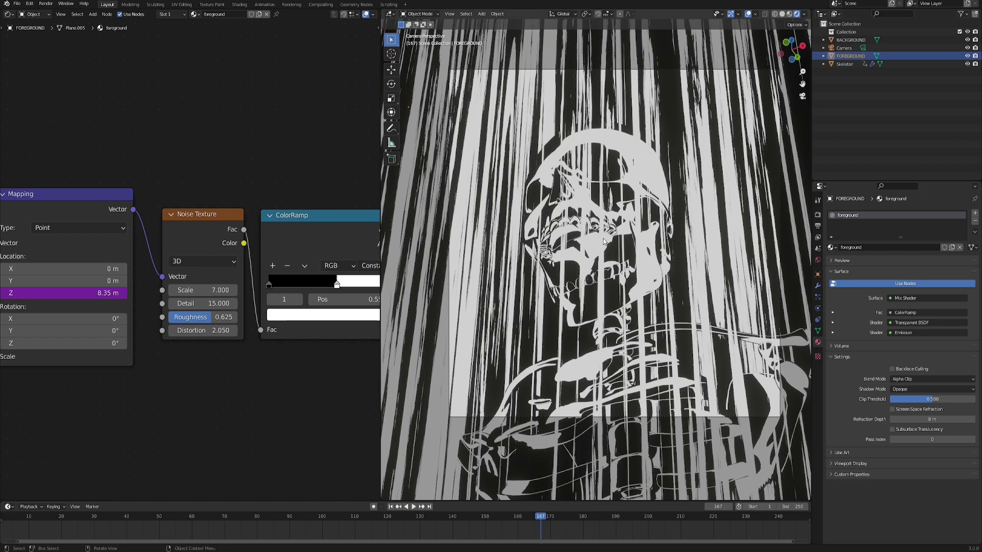
- Isolate the foreground plane and reset its Noise Texture's distortion to 0 and roughness to 0.5
{"action": "key", "text": "shift+h"}
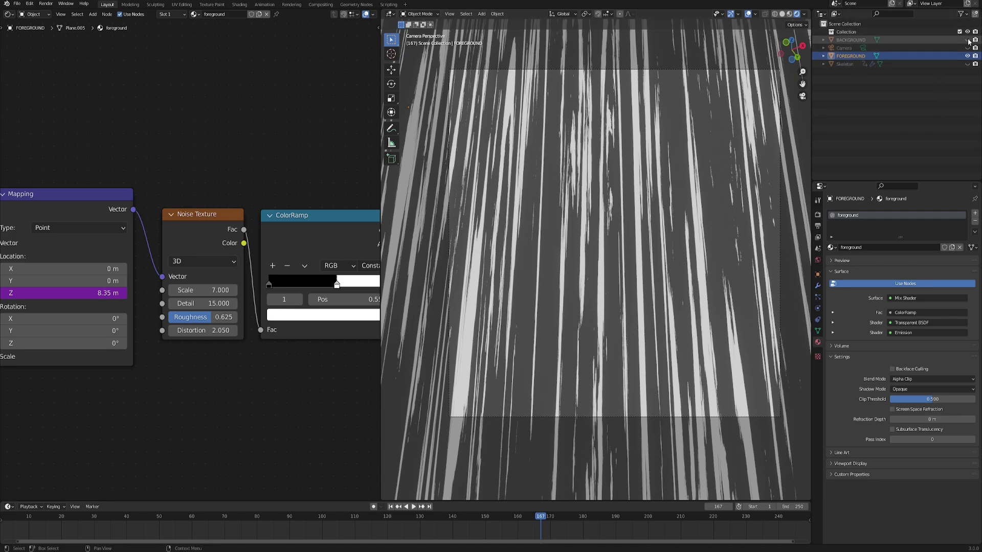
{"action": "left_click_drag", "start_coordinate": [968, 40], "coordinate": [968, 69]}
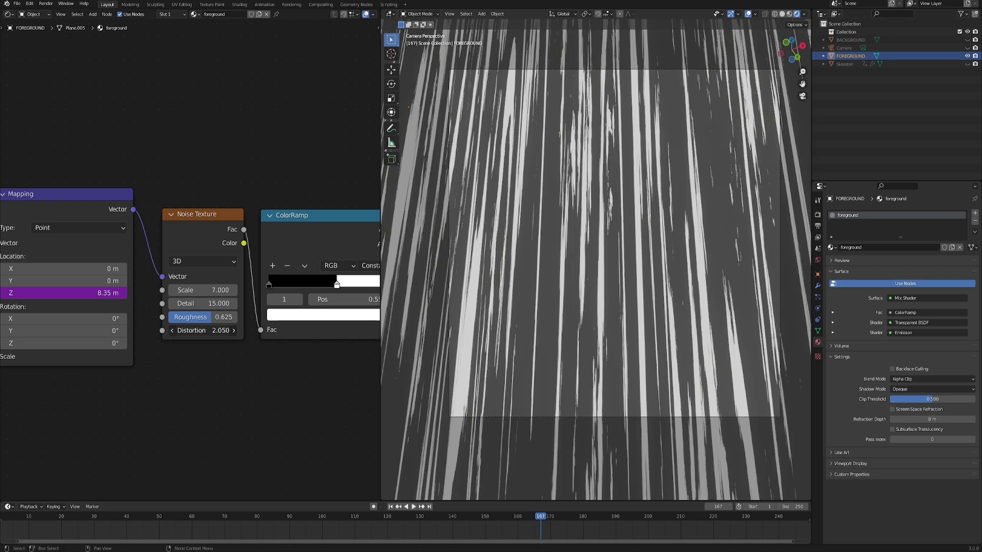
{"action": "key", "text": "BackSpace"}
{"action": "key", "text": "BackSpace"}
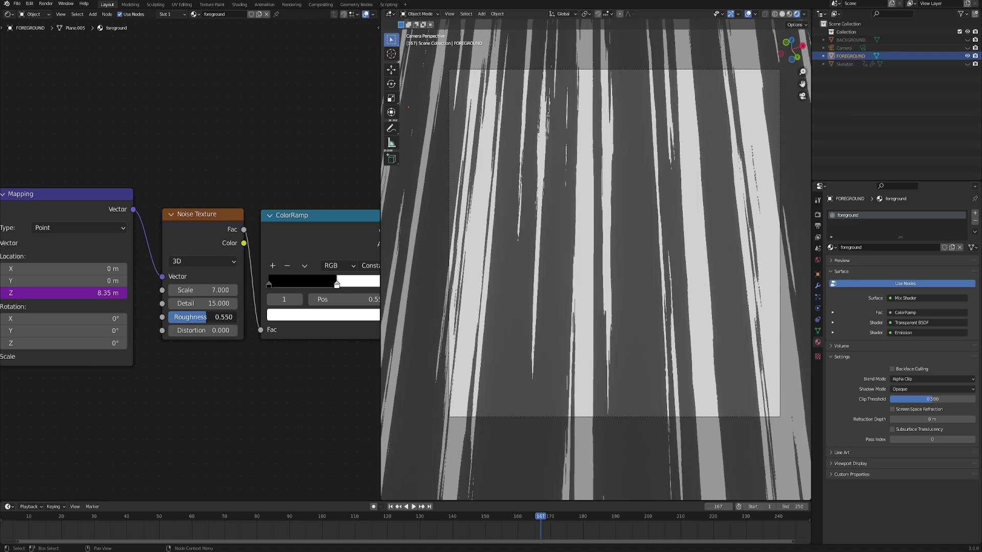
- Lower the Divide node's divisor to 27.34 to shorten the foreground streaks
{"action": "scroll", "coordinate": [229, 364], "scroll_direction": "down", "scroll_amount": 5}
{"action": "middle_click_drag", "start_coordinate": [228, 365], "coordinate": [380, 368]}
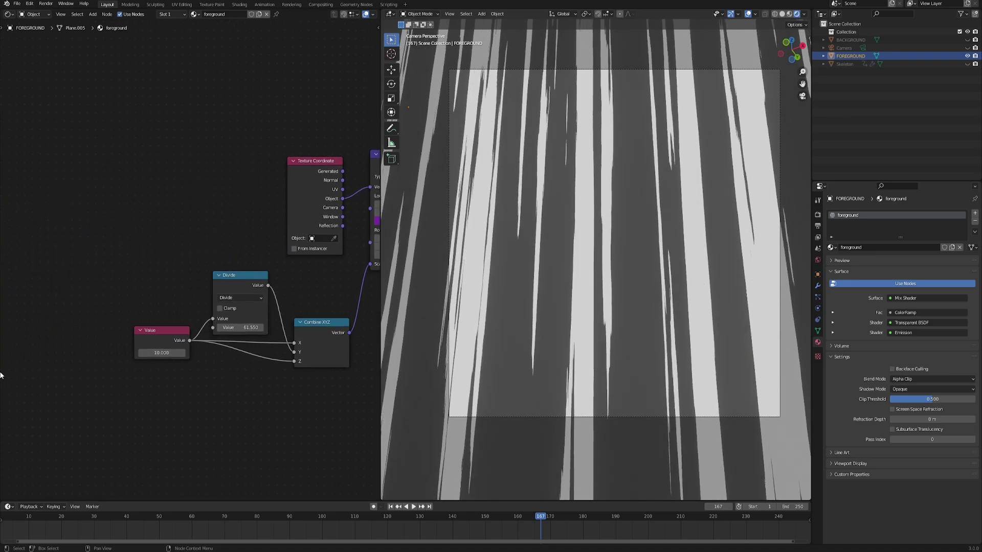
{"action": "scroll", "coordinate": [226, 395], "scroll_direction": "up", "scroll_amount": 4}
{"action": "middle_click_drag", "start_coordinate": [226, 395], "coordinate": [171, 400]}
{"action": "left_click_drag", "start_coordinate": [212, 358], "coordinate": [177, 358]}
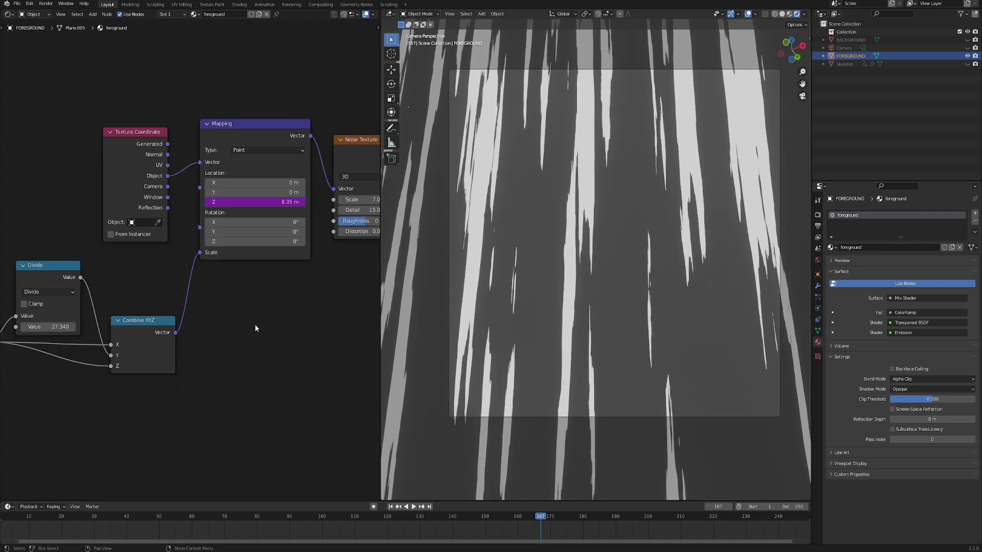
- Duplicate the foreground ColorRamp below the original and connect the Noise Texture's Fac to the copy
{"action": "middle_click_drag", "start_coordinate": [344, 303], "coordinate": [149, 348]}
{"action": "left_click_drag", "start_coordinate": [207, 216], "coordinate": [207, 142]}
{"action": "scroll", "coordinate": [191, 205], "scroll_direction": "up", "scroll_amount": 4}
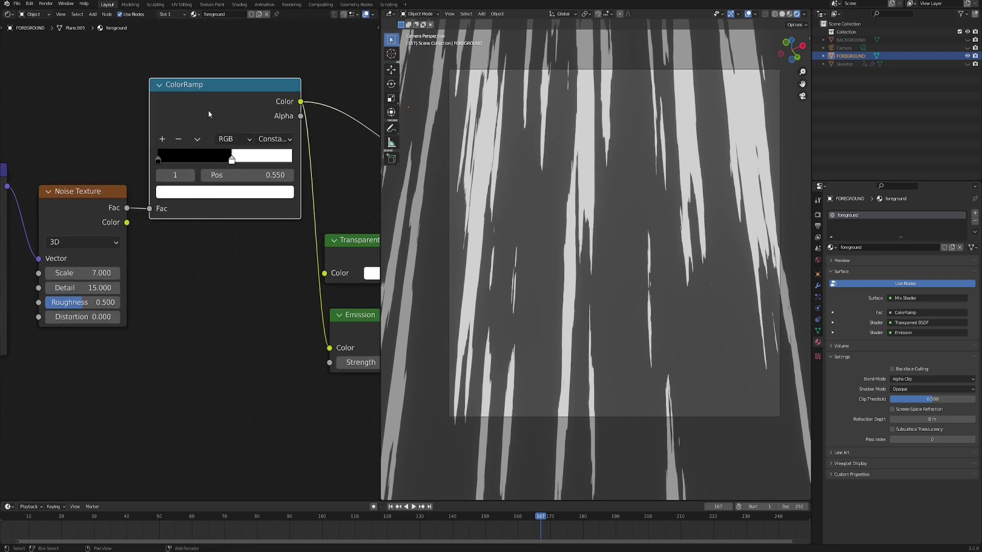
{"action": "key", "text": "shift+d"}
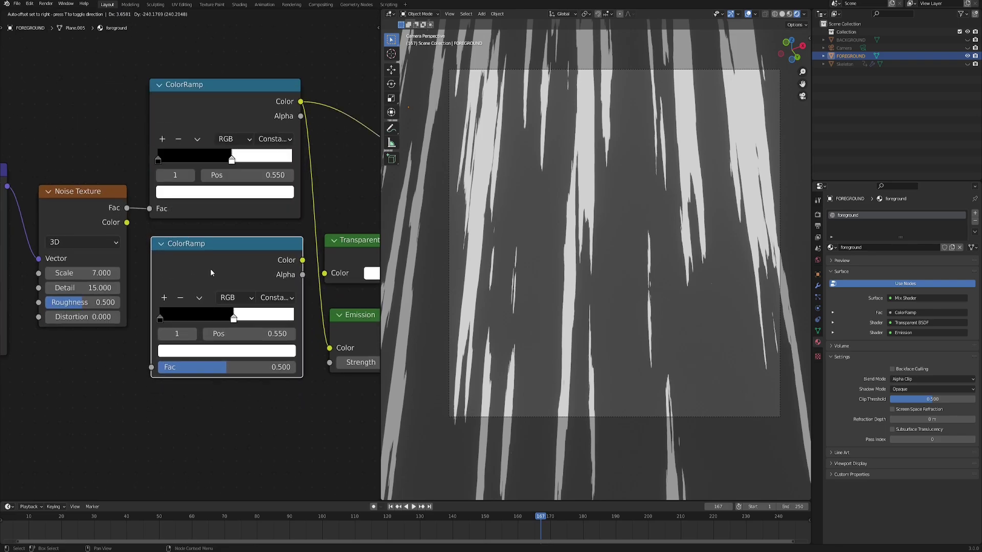
{"action": "left_click", "coordinate": [210, 270]}
{"action": "middle_click_drag", "start_coordinate": [209, 329], "coordinate": [204, 331]}
{"action": "left_click_drag", "start_coordinate": [121, 210], "coordinate": [145, 369]}
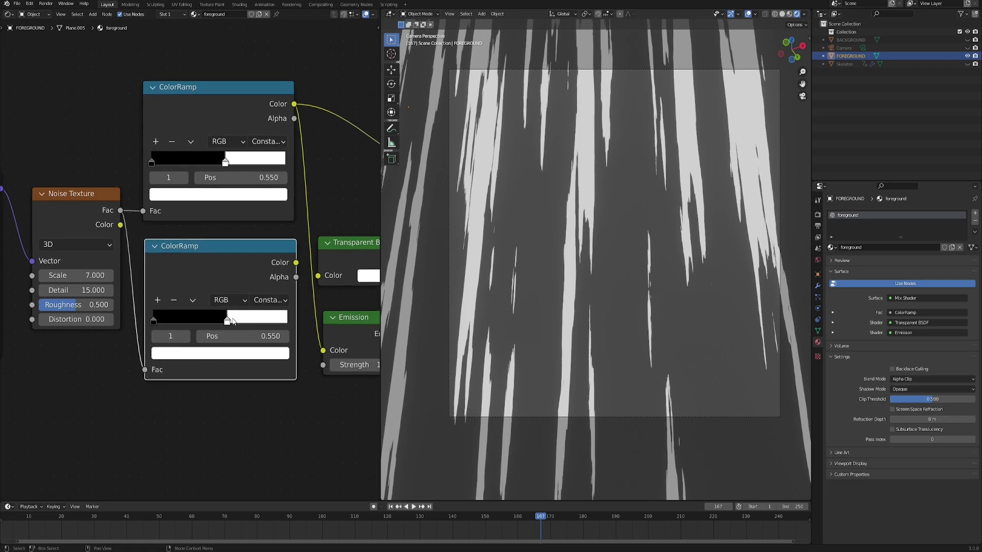
- Change the second ColorRamp's white stop to red and connect its color to the Emission color
{"action": "left_click", "coordinate": [230, 354]}
{"action": "left_click", "coordinate": [201, 261]}
{"action": "middle_click_drag", "start_coordinate": [207, 254], "coordinate": [110, 253]}
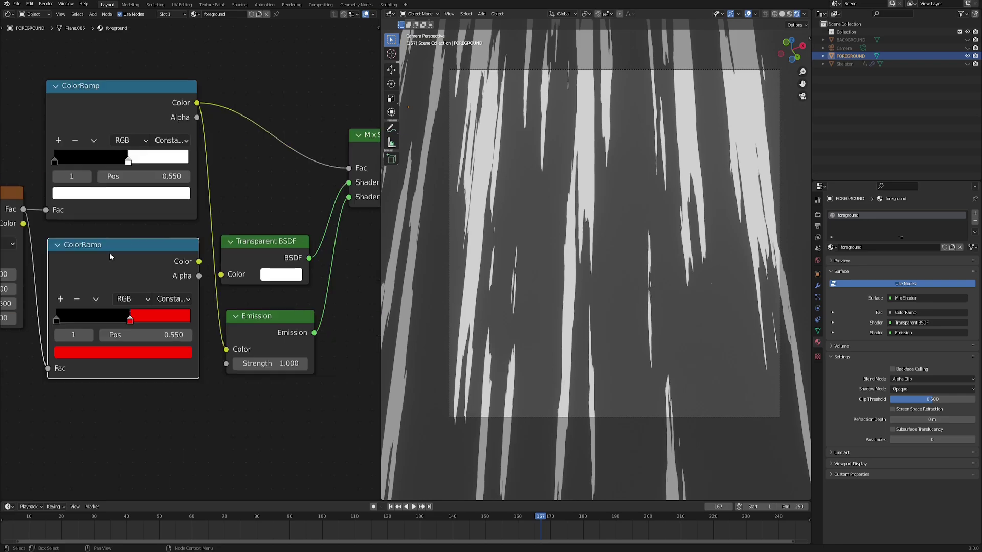
{"action": "mouse_move", "coordinate": [200, 261]}
{"action": "left_mouse_down"}
{"action": "mouse_move", "coordinate": [204, 317]}
{"action": "mouse_move", "coordinate": [226, 350]}
{"action": "left_mouse_up"}
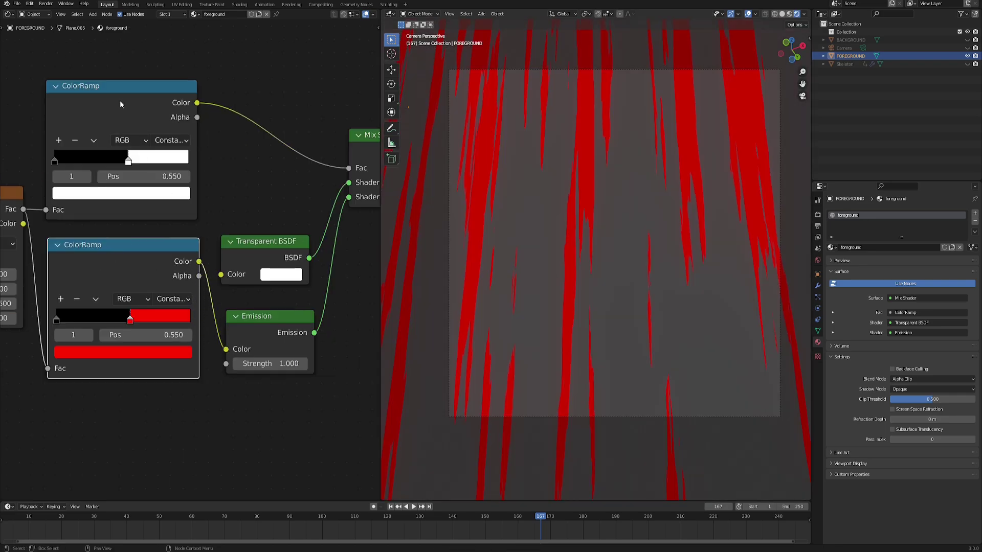
- Move the second ColorRamp's red stop to position 0.573 for black streak edges and unhide the skeleton
{"action": "left_click_drag", "start_coordinate": [121, 101], "coordinate": [122, 85]}
{"action": "middle_click_drag", "start_coordinate": [379, 156], "coordinate": [294, 141]}
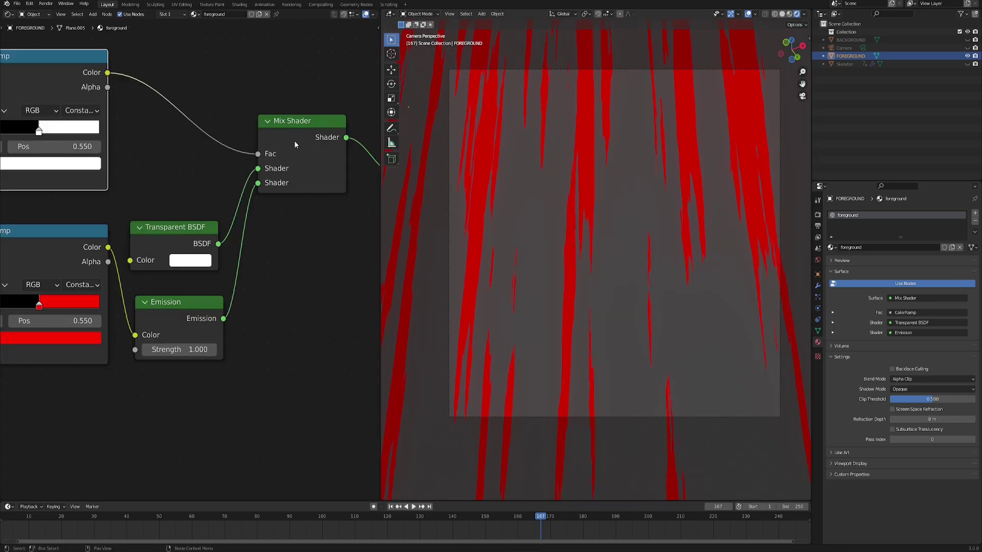
{"action": "scroll", "coordinate": [231, 161], "scroll_direction": "down", "scroll_amount": 2}
{"action": "middle_click_drag", "start_coordinate": [176, 207], "coordinate": [244, 194]}
{"action": "scroll", "coordinate": [190, 268], "scroll_direction": "up", "scroll_amount": 4}
{"action": "scroll", "coordinate": [122, 322], "scroll_direction": "up", "scroll_amount": 1}
{"action": "middle_click_drag", "start_coordinate": [115, 314], "coordinate": [145, 353]}
{"action": "scroll", "coordinate": [145, 353], "scroll_direction": "up", "scroll_amount": 1}
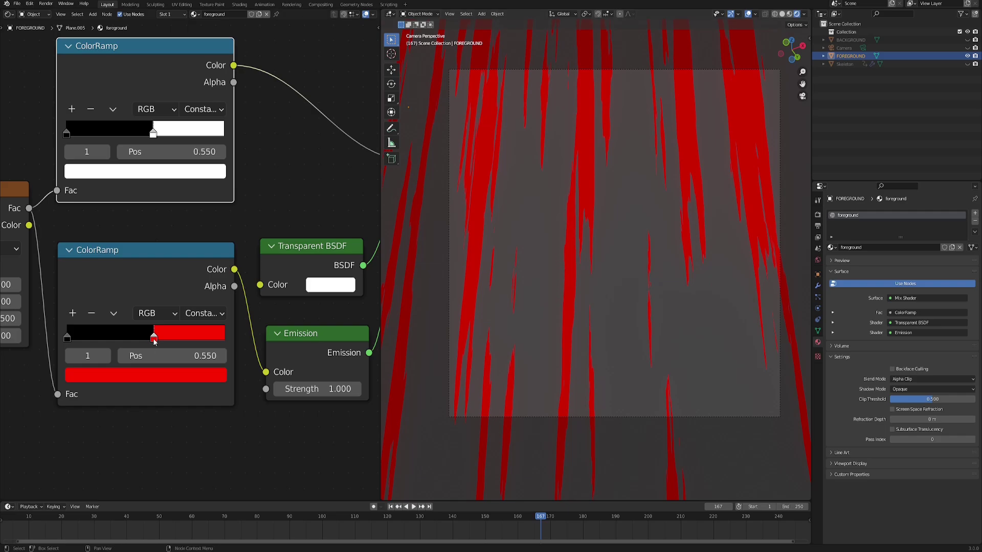
{"action": "left_click_drag", "start_coordinate": [154, 339], "coordinate": [157, 339]}
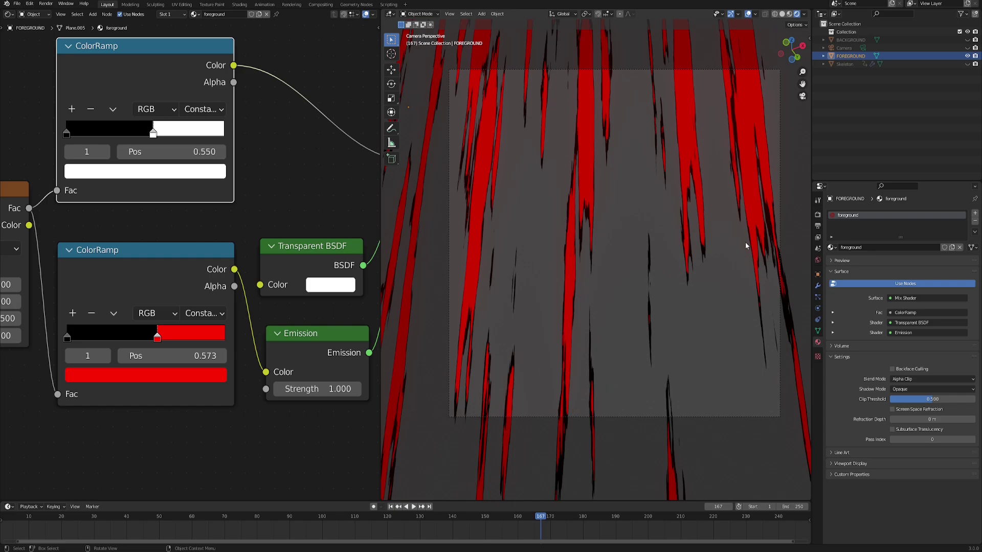
{"action": "left_click", "coordinate": [967, 64]}
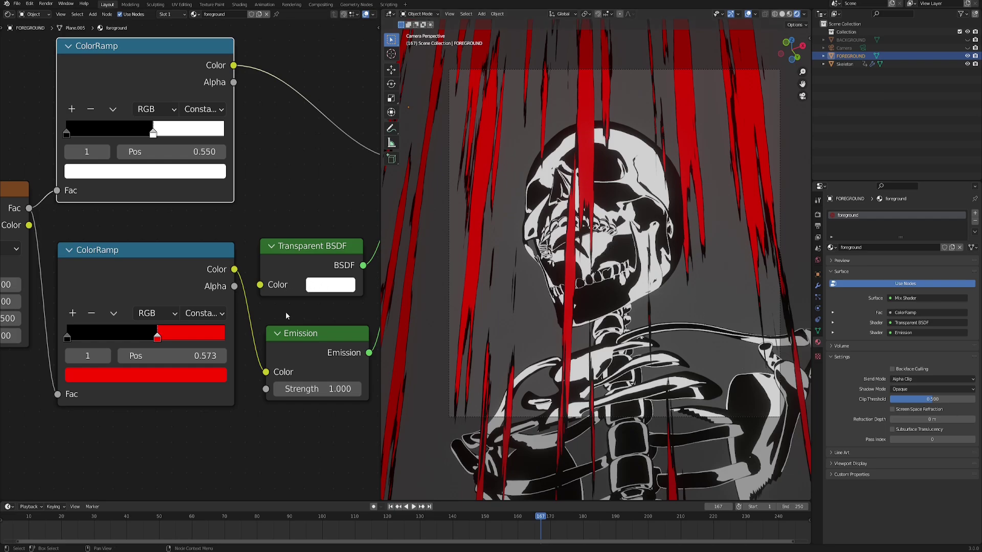
- Unhide the background plane and play the animation to review all layers together
{"action": "middle_click_drag", "start_coordinate": [189, 389], "coordinate": [252, 392]}
{"action": "left_click", "coordinate": [967, 40]}
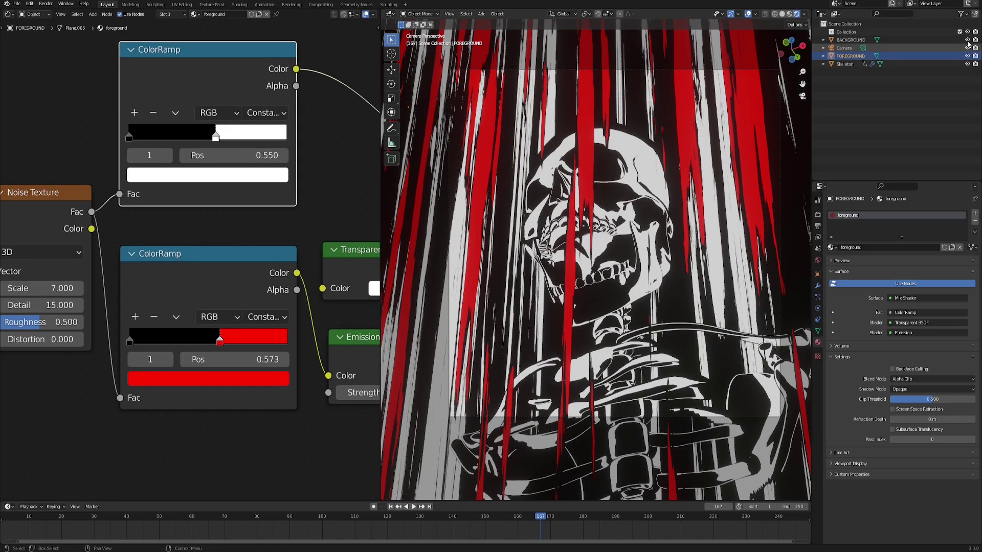
{"action": "left_click", "coordinate": [413, 507]}
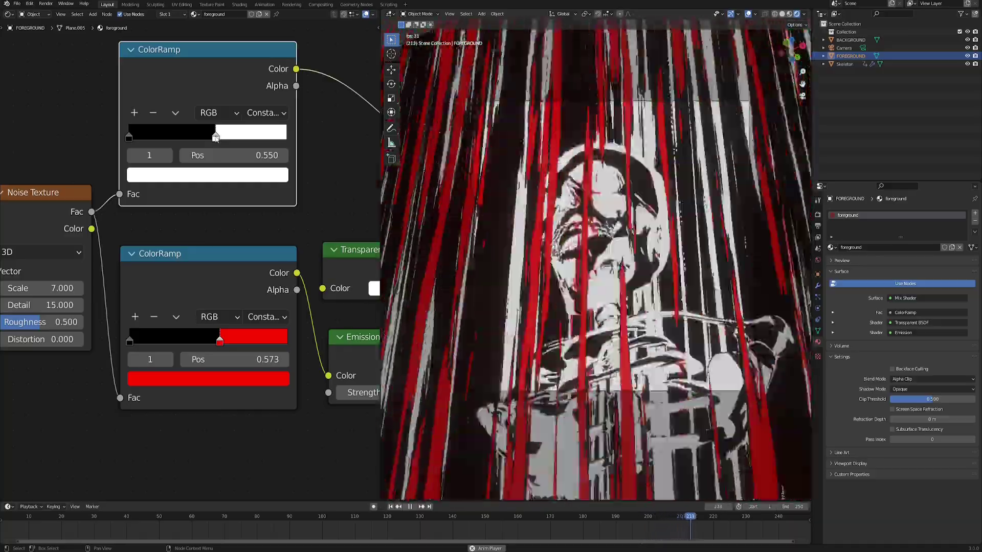
- Thin the foreground streaks by moving the upper ColorRamp's white stop to 0.632 and raising the lower ColorRamp's red stop position
{"action": "left_click_drag", "start_coordinate": [215, 137], "coordinate": [227, 136]}
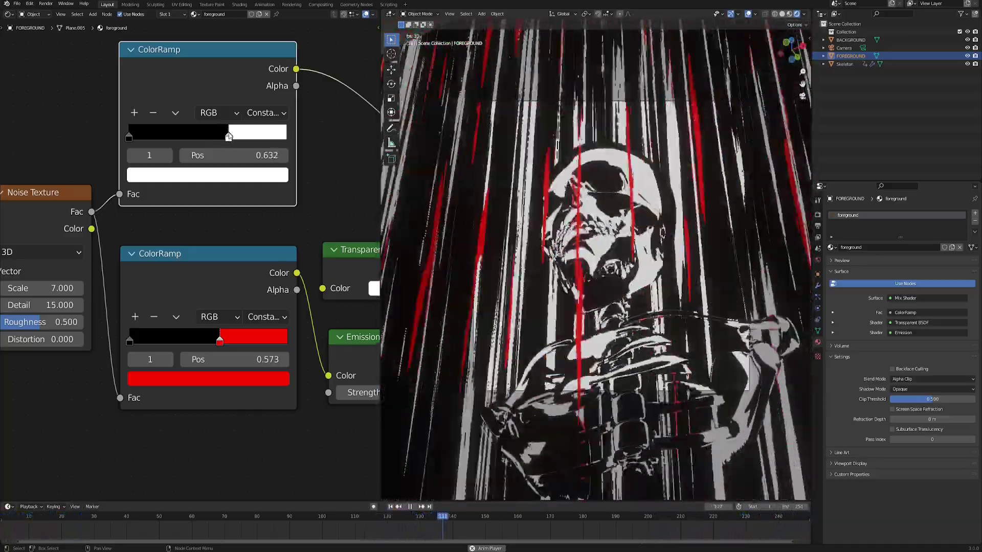
{"action": "left_click_drag", "start_coordinate": [220, 342], "coordinate": [237, 338]}
- Restart playback and set the camera's Passepartout to 1.000 to black out everything outside the frame
{"action": "key", "text": "Escape"}
{"action": "key", "text": "space"}
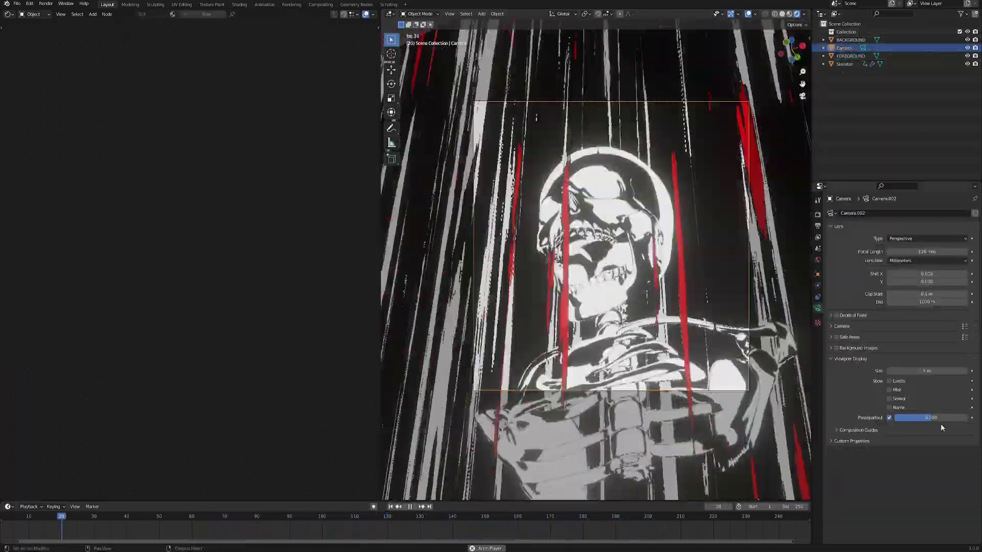
{"action": "left_click_drag", "start_coordinate": [927, 418], "coordinate": [970, 421]}
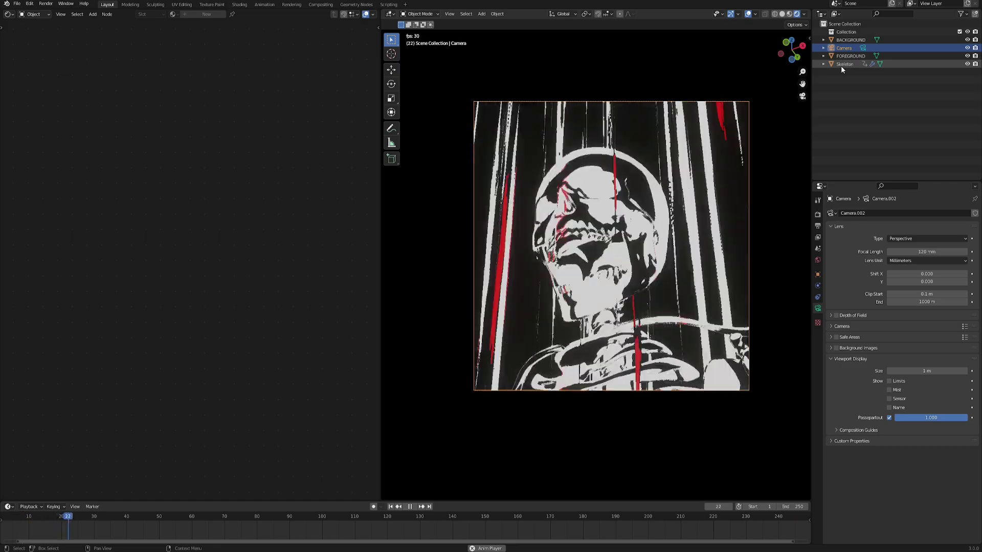
- Duplicate the skeleton material's ColorRamp below the original and feed the copy from the Fresnel node's Fac
{"action": "left_click", "coordinate": [841, 65]}
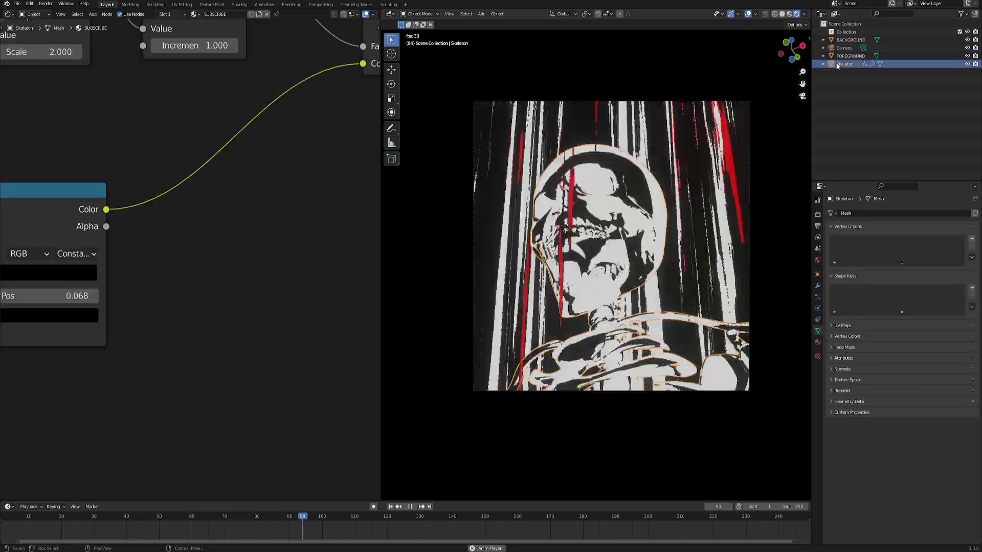
{"action": "scroll", "coordinate": [222, 255], "scroll_direction": "down", "scroll_amount": 8}
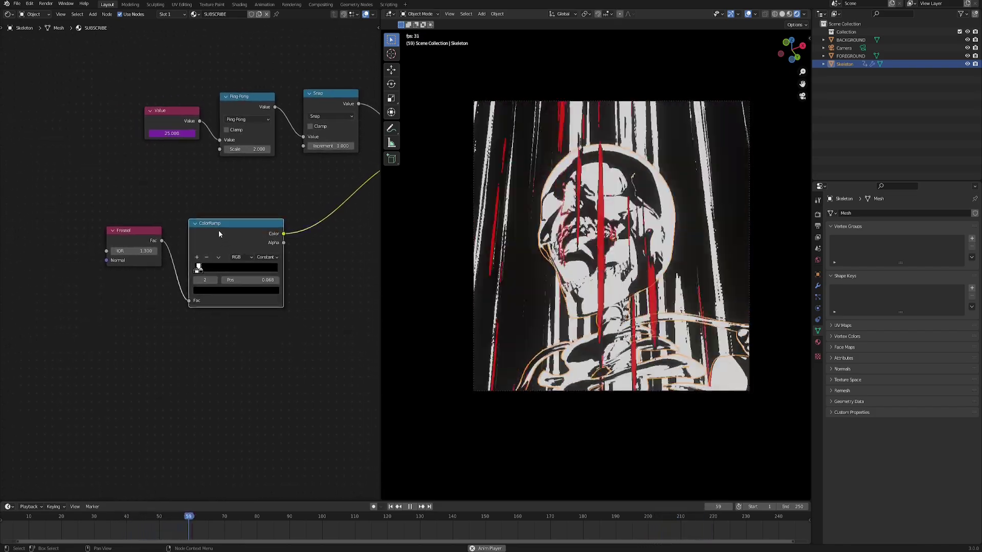
{"action": "key", "text": "shift+d"}
{"action": "left_click", "coordinate": [222, 337]}
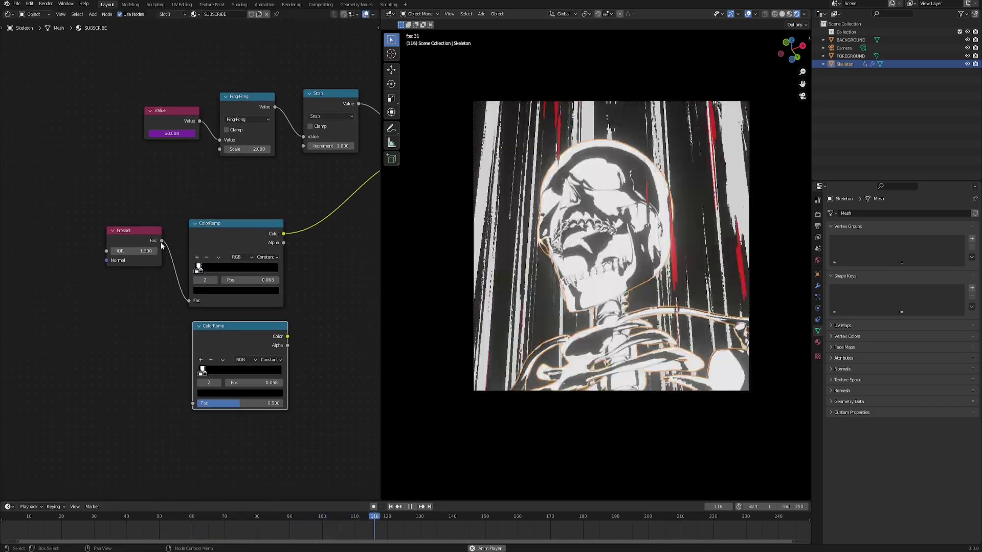
{"action": "scroll", "coordinate": [221, 337], "scroll_direction": "up", "scroll_amount": 2}
{"action": "scroll", "coordinate": [215, 428], "scroll_direction": "up", "scroll_amount": 3}
{"action": "middle_click_drag", "start_coordinate": [214, 428], "coordinate": [204, 404]}
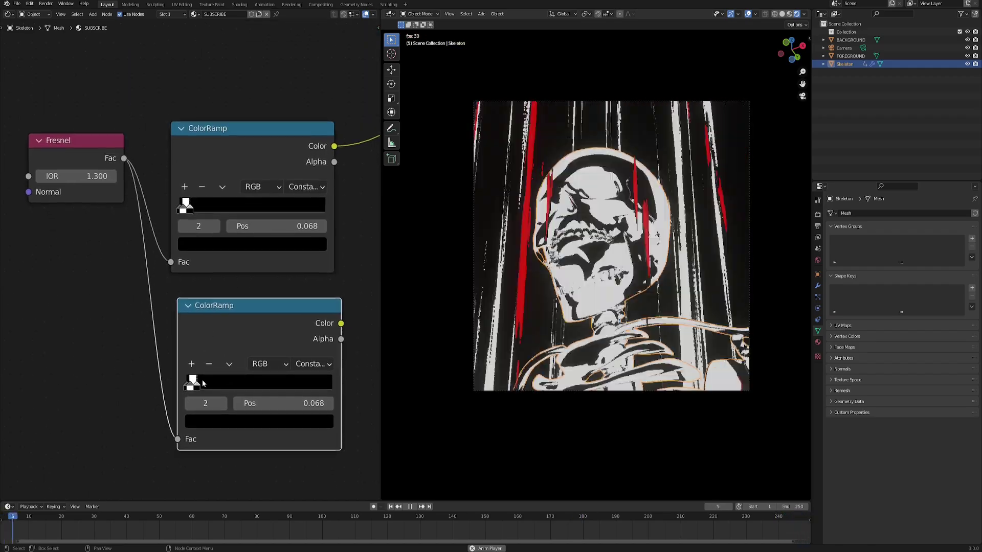
- Remove the copied ColorRamp's extra black stop, recolor its white stop red, and preview the ramp on the skeleton
{"action": "left_click", "coordinate": [208, 364]}
{"action": "left_click_drag", "start_coordinate": [197, 390], "coordinate": [250, 389]}
{"action": "left_click", "coordinate": [256, 422]}
{"action": "left_click", "coordinate": [256, 309]}
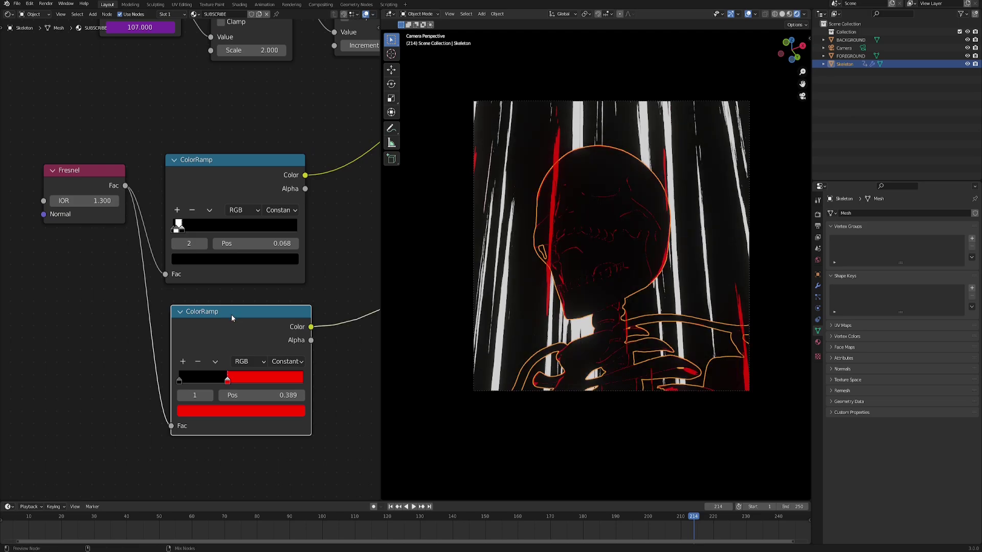
- Move the red stop to position 0.193 for a thicker rim and return the material preview to the Emission shader
{"action": "scroll", "coordinate": [227, 389], "scroll_direction": "up", "scroll_amount": 1}
{"action": "mouse_move", "coordinate": [232, 403]}
{"action": "left_mouse_down"}
{"action": "mouse_move", "coordinate": [193, 402]}
{"action": "mouse_move", "coordinate": [205, 404]}
{"action": "left_mouse_up"}
{"action": "middle_click_drag", "start_coordinate": [247, 327], "coordinate": [147, 362]}
{"action": "scroll", "coordinate": [154, 363], "scroll_direction": "down", "scroll_amount": 7}
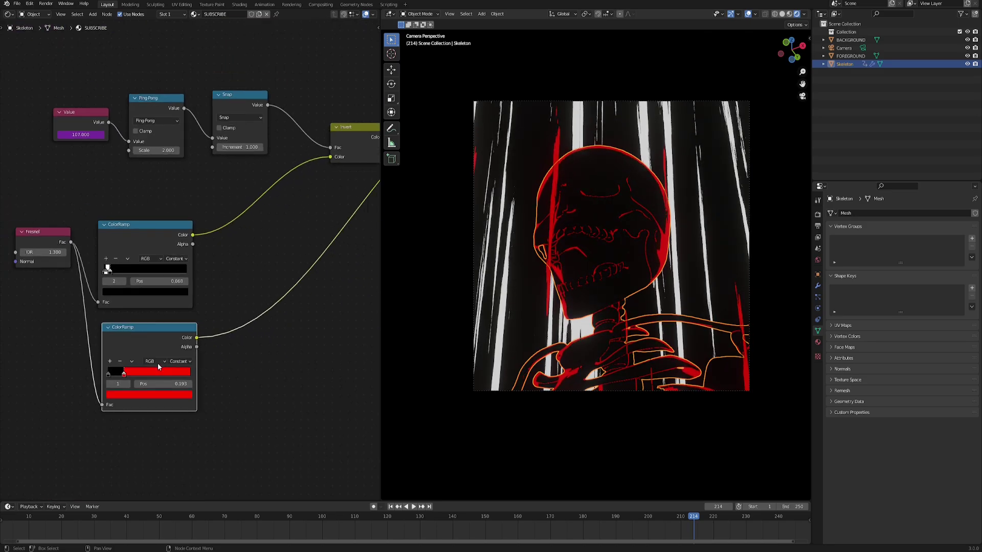
{"action": "middle_click_drag", "start_coordinate": [292, 269], "coordinate": [140, 360]}
{"action": "middle_click_drag", "start_coordinate": [285, 286], "coordinate": [265, 291]}
{"action": "left_click", "coordinate": [274, 246], "text": "ctrl+shift"}
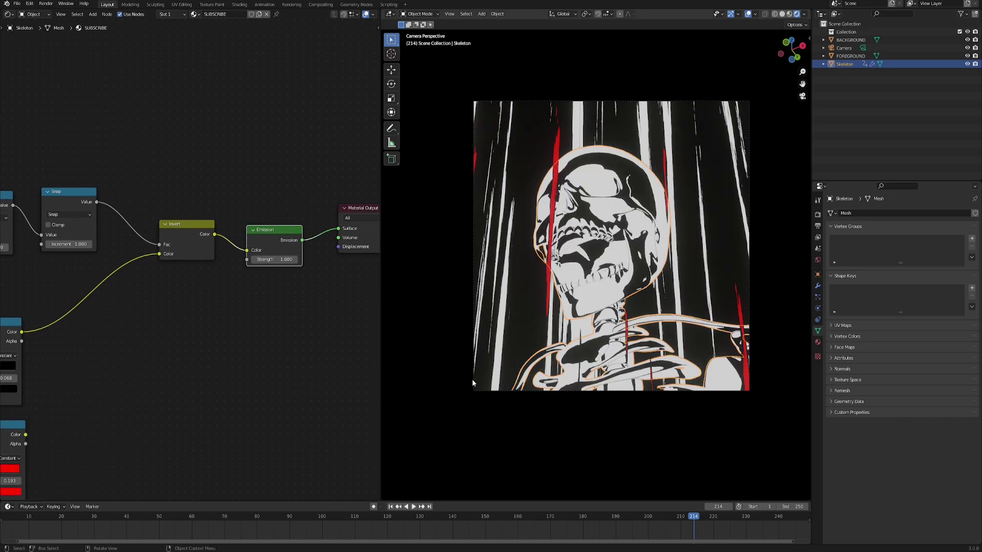
- Add a MixRGB node below and between the Invert and Emission nodes
{"action": "middle_click_drag", "start_coordinate": [160, 395], "coordinate": [209, 377]}
{"action": "left_click", "coordinate": [256, 329]}
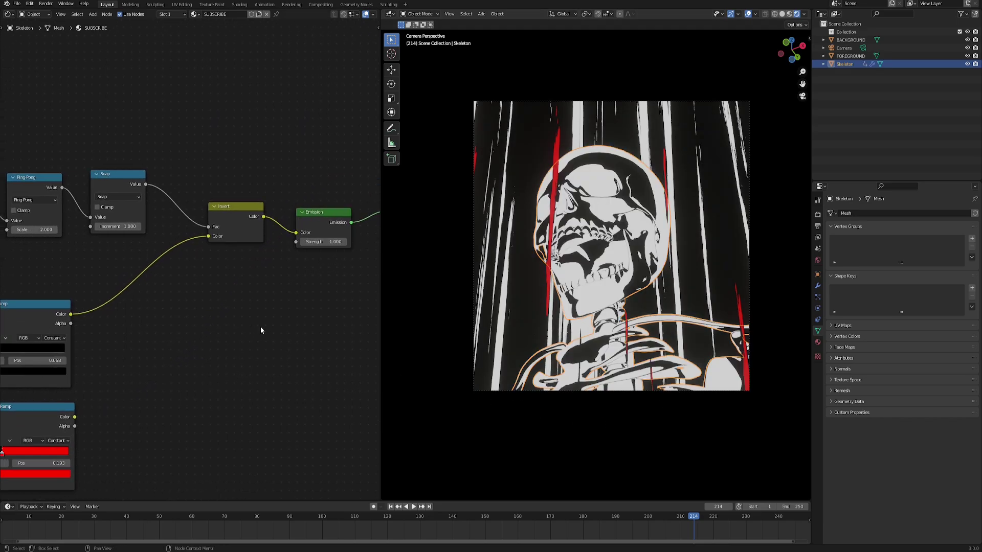
{"action": "key", "text": "F3"}
{"action": "type", "text": "mixrg"}
{"action": "key", "text": "Return"}
{"action": "left_click", "coordinate": [275, 305]}
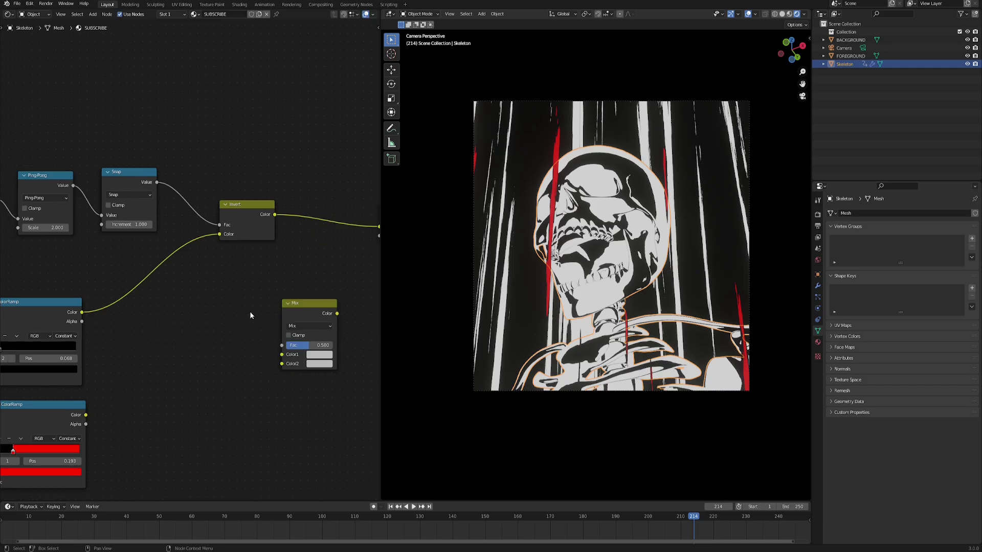
- Connect Invert to the Mix node's Color1, the red ColorRamp to Color2, and the Mix output to the Emission color
{"action": "middle_click_drag", "start_coordinate": [220, 307], "coordinate": [180, 293]}
{"action": "scroll", "coordinate": [156, 221], "scroll_direction": "up", "scroll_amount": 2}
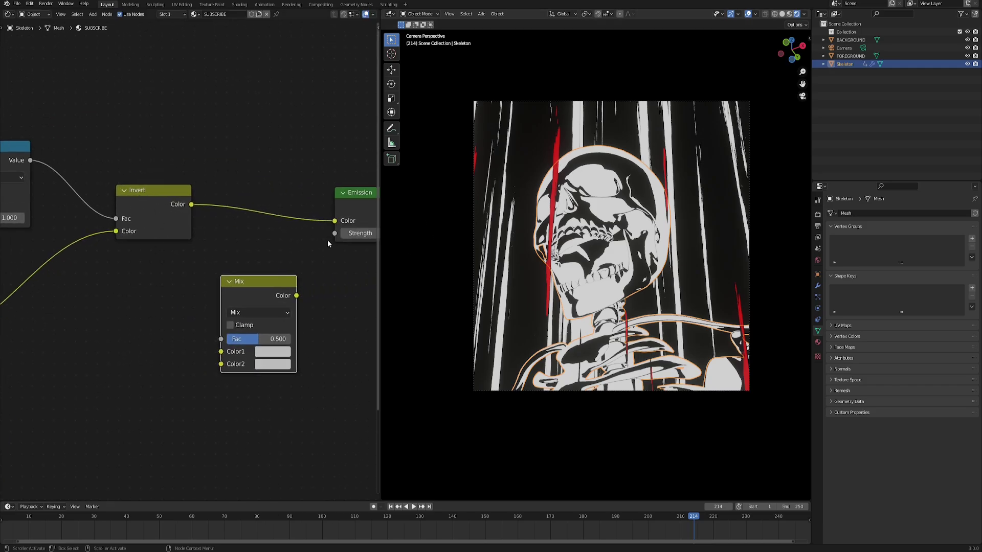
{"action": "left_click_drag", "start_coordinate": [191, 204], "coordinate": [216, 360]}
{"action": "middle_click_drag", "start_coordinate": [64, 471], "coordinate": [217, 321]}
{"action": "scroll", "coordinate": [217, 321], "scroll_direction": "down", "scroll_amount": 1}
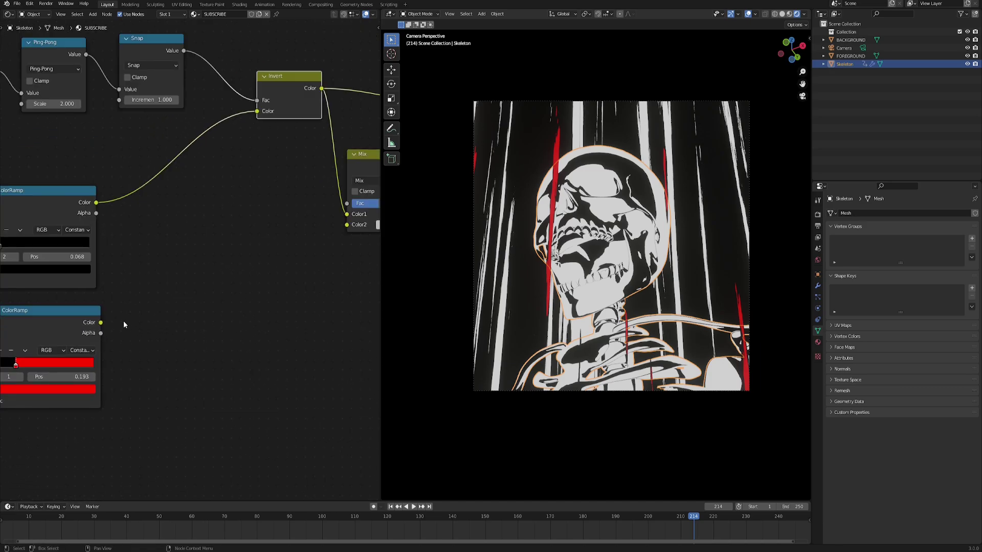
{"action": "left_click_drag", "start_coordinate": [101, 323], "coordinate": [351, 229]}
{"action": "middle_click_drag", "start_coordinate": [321, 263], "coordinate": [233, 302]}
{"action": "middle_click_drag", "start_coordinate": [300, 179], "coordinate": [246, 238]}
{"action": "left_click_drag", "start_coordinate": [263, 265], "coordinate": [295, 200]}
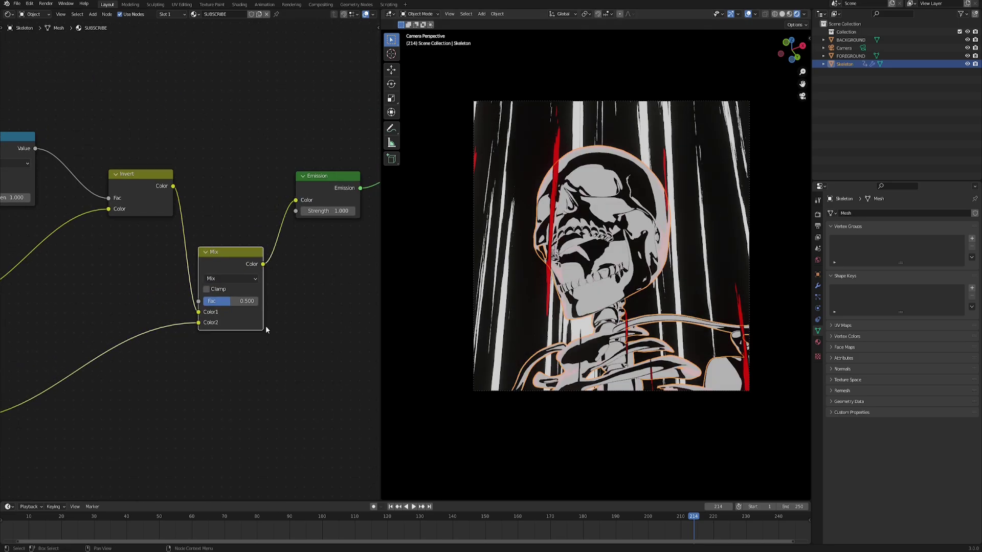
- Test the Mix node's Fac at 1.000 and 0.000 to compare its two color inputs on the skeleton
{"action": "left_click_drag", "start_coordinate": [229, 305], "coordinate": [259, 302]}
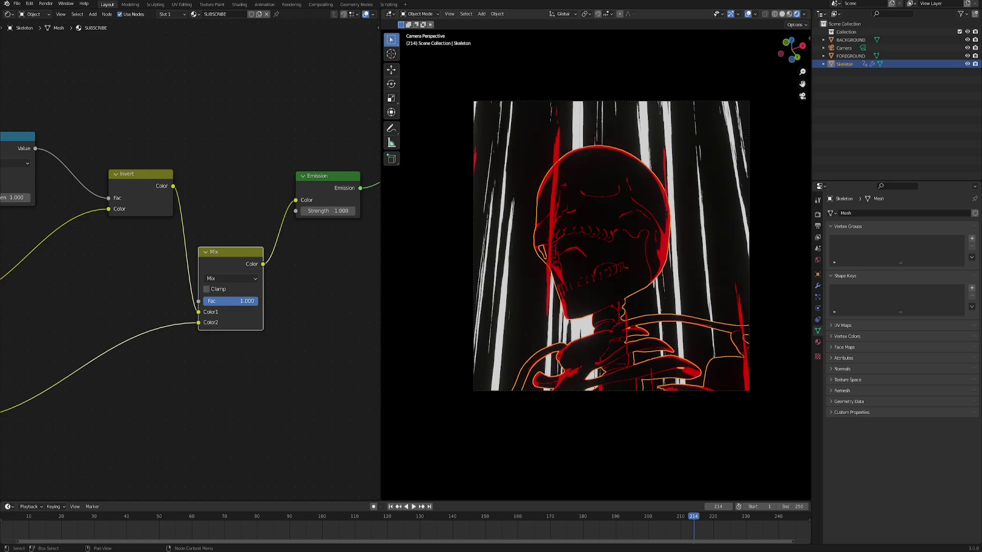
{"action": "middle_click_drag", "start_coordinate": [207, 330], "coordinate": [266, 330]}
{"action": "scroll", "coordinate": [266, 330], "scroll_direction": "up", "scroll_amount": 1}
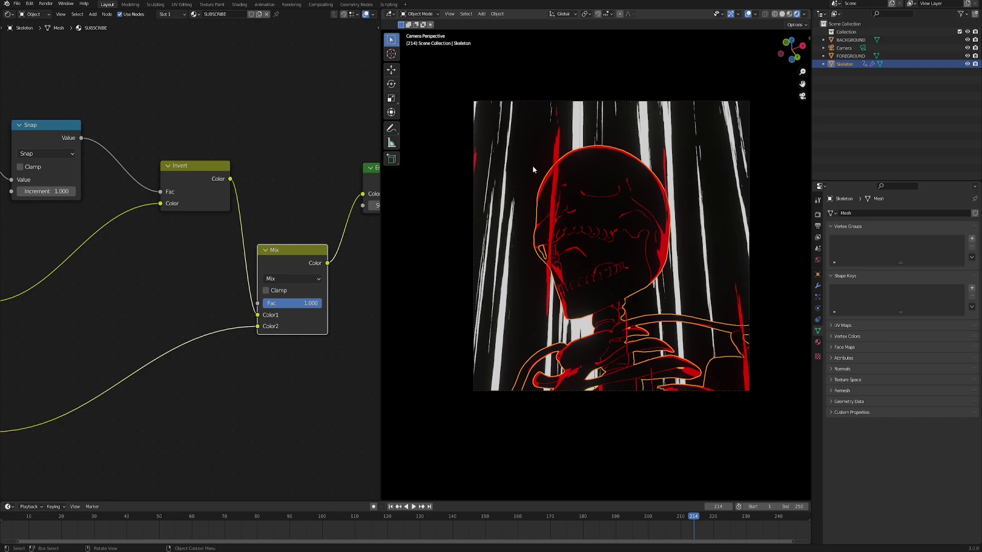
{"action": "key", "text": "BackSpace"}
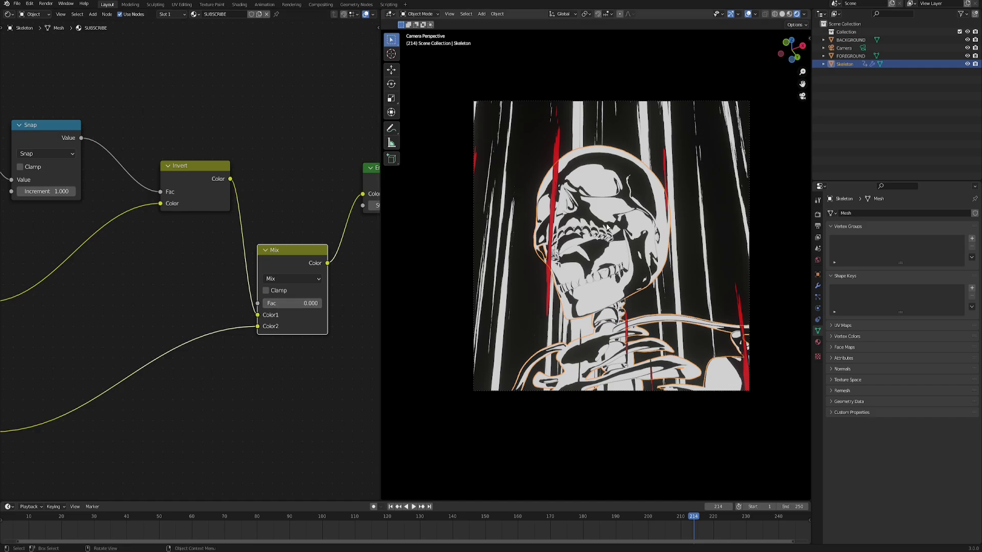
{"action": "left_click_drag", "start_coordinate": [289, 304], "coordinate": [321, 304]}
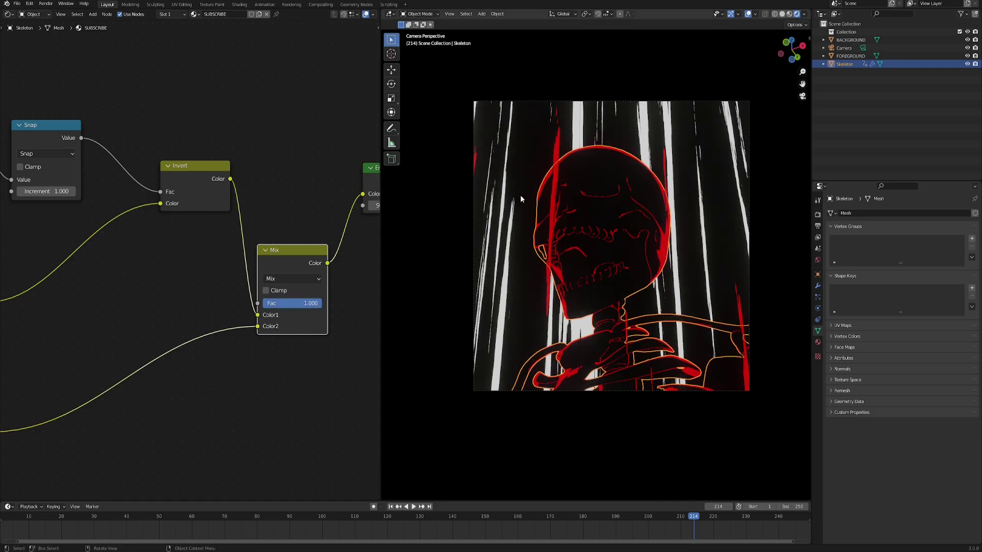
- Connect the red ColorRamp's color to the Mix node's Fac and inspect the skull's rim up close
{"action": "scroll", "coordinate": [259, 343], "scroll_direction": "down", "scroll_amount": 2}
{"action": "middle_click_drag", "start_coordinate": [132, 437], "coordinate": [158, 371]}
{"action": "left_click_drag", "start_coordinate": [46, 360], "coordinate": [275, 249]}
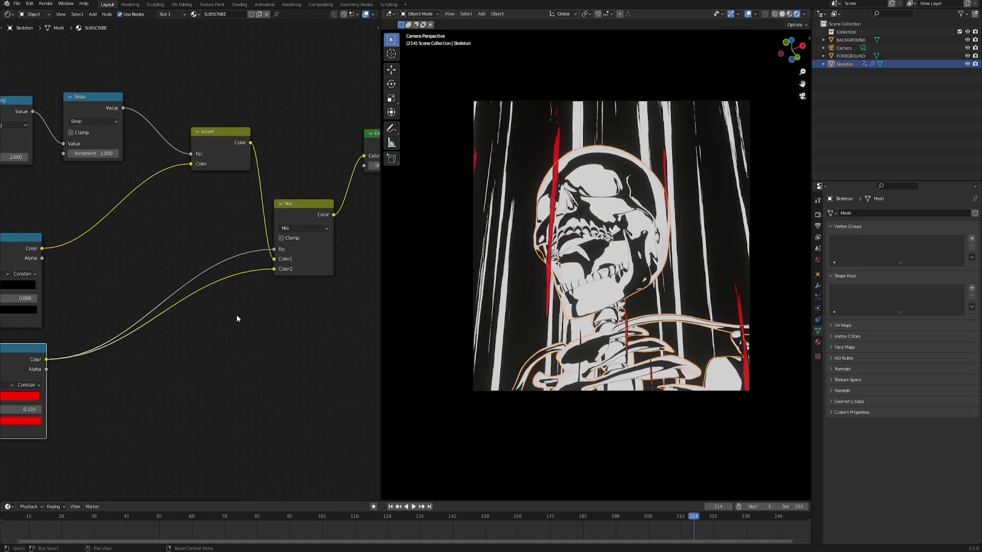
{"action": "scroll", "coordinate": [235, 317], "scroll_direction": "up", "scroll_amount": 2}
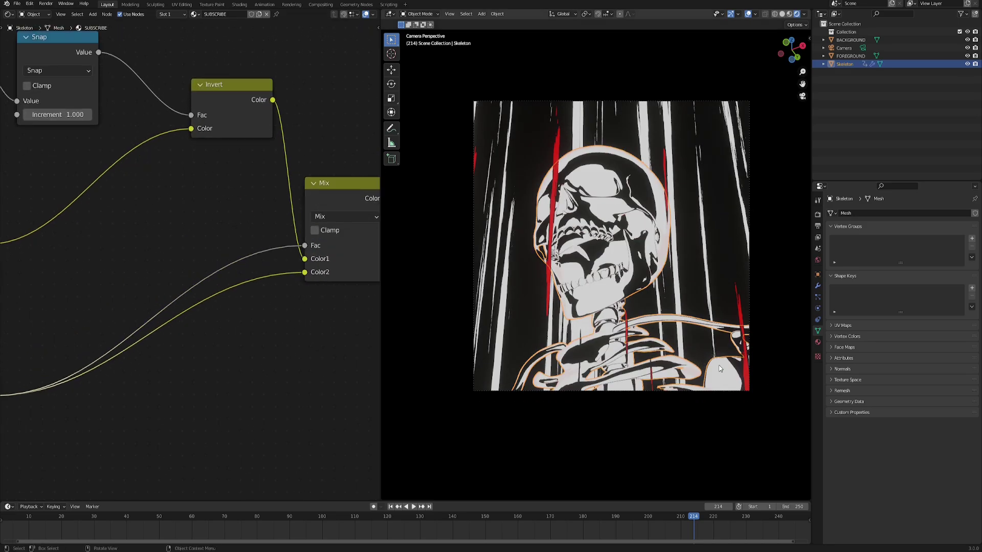
{"action": "scroll", "coordinate": [719, 368], "scroll_direction": "up", "scroll_amount": 6}
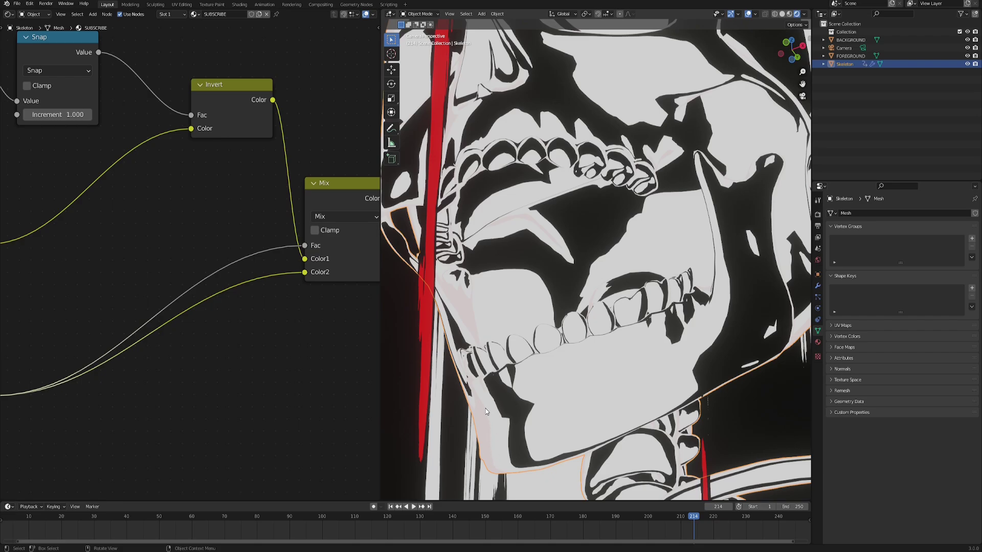
- Insert a Math node on the link between the red ColorRamp and the Mix node's Fac
{"action": "scroll", "coordinate": [259, 335], "scroll_direction": "down", "scroll_amount": 2}
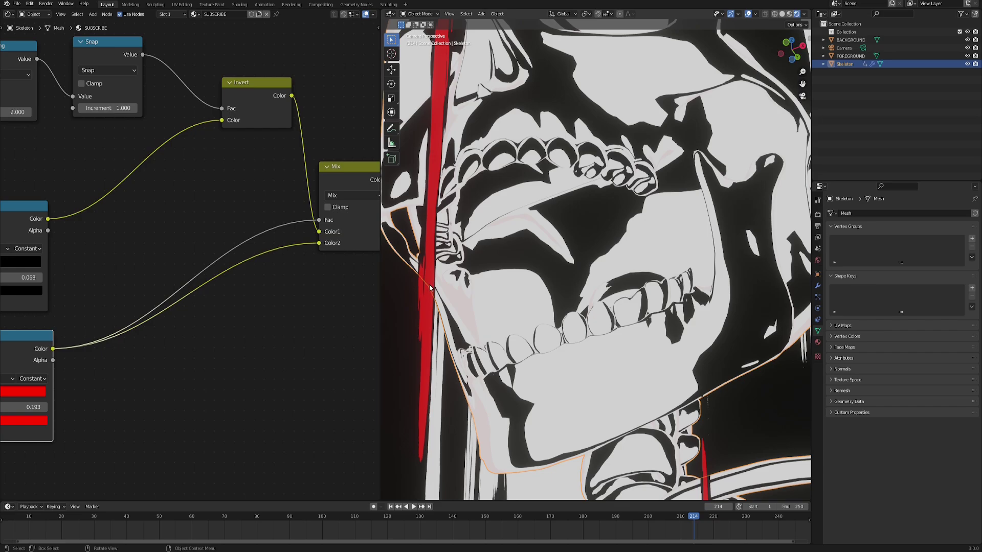
{"action": "middle_click_drag", "start_coordinate": [317, 272], "coordinate": [274, 299]}
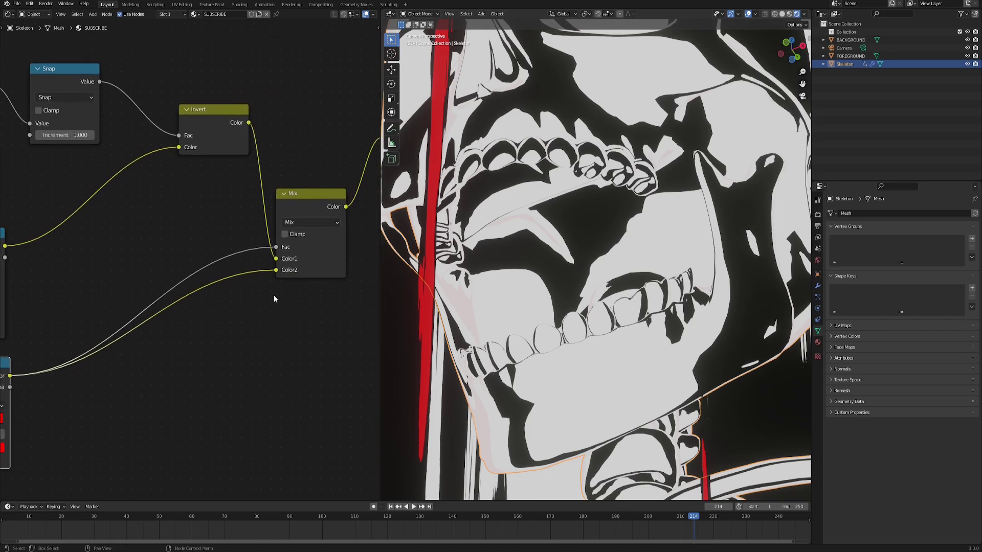
{"action": "scroll", "coordinate": [283, 285], "scroll_direction": "up", "scroll_amount": 2}
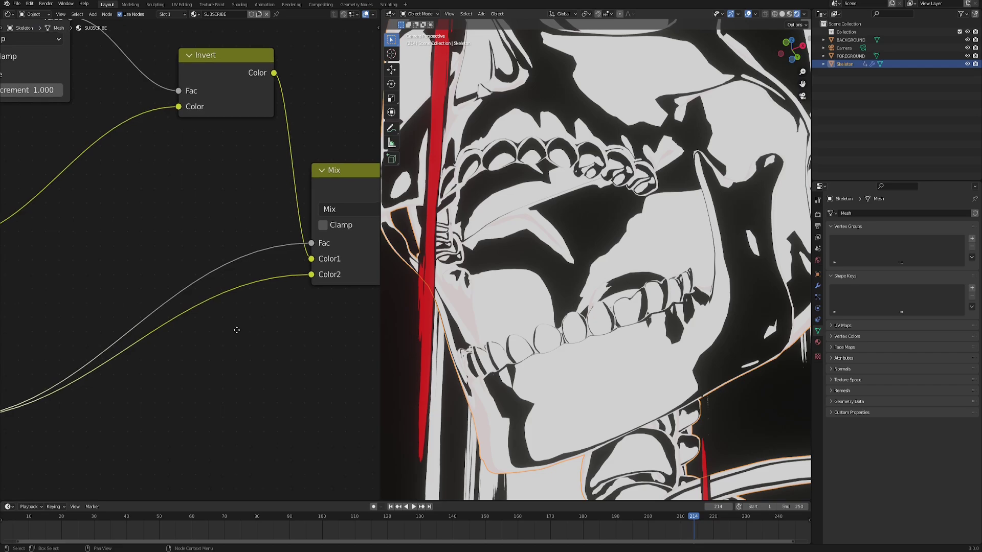
{"action": "key", "text": "F3"}
{"action": "type", "text": "math"}
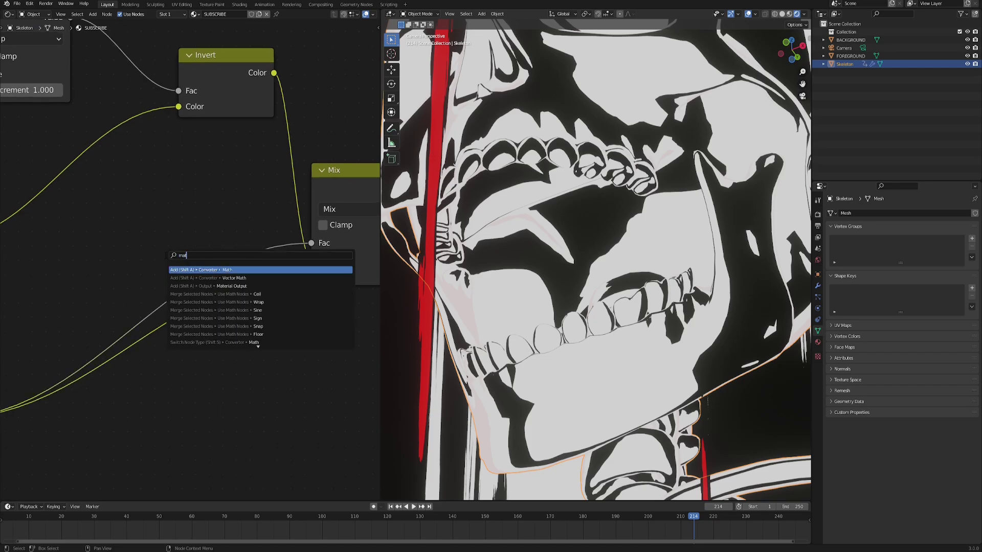
{"action": "key", "text": "Return"}
{"action": "left_click", "coordinate": [158, 200]}
{"action": "left_click_drag", "start_coordinate": [179, 200], "coordinate": [174, 179]}
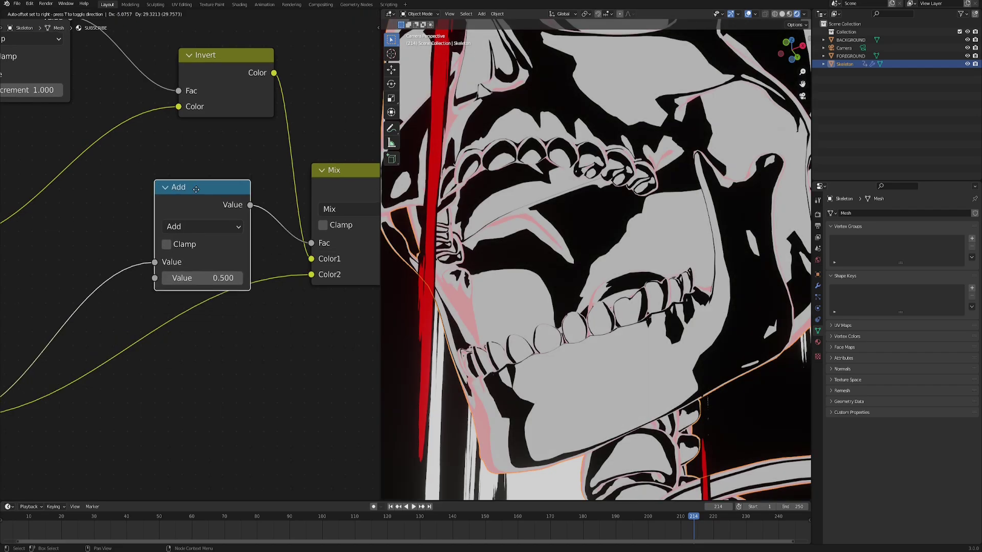
- Set the Math node to Multiply with a value of 47.600 and enable its Clamp
{"action": "left_click", "coordinate": [176, 226]}
{"action": "left_click", "coordinate": [193, 299]}
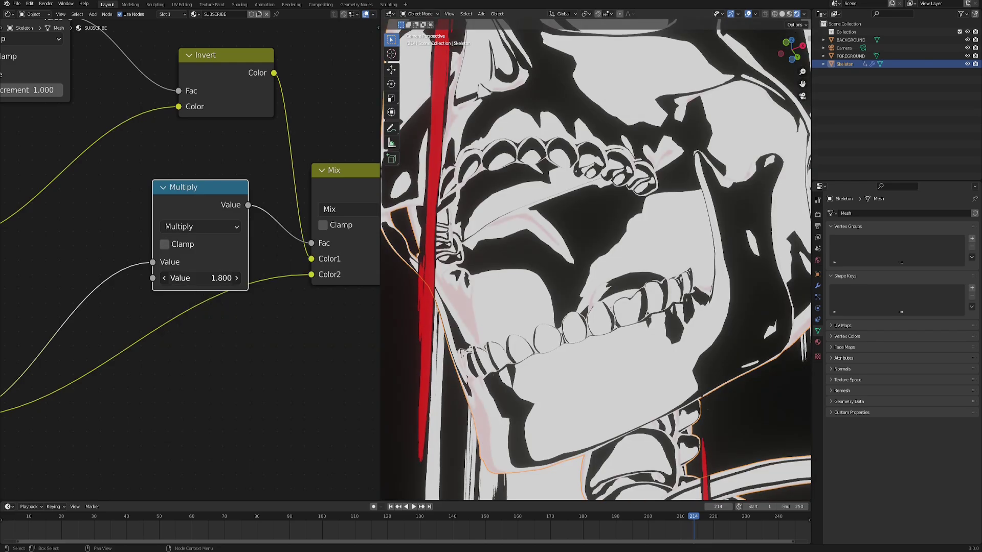
{"action": "left_click_drag", "start_coordinate": [200, 277], "coordinate": [294, 277]}
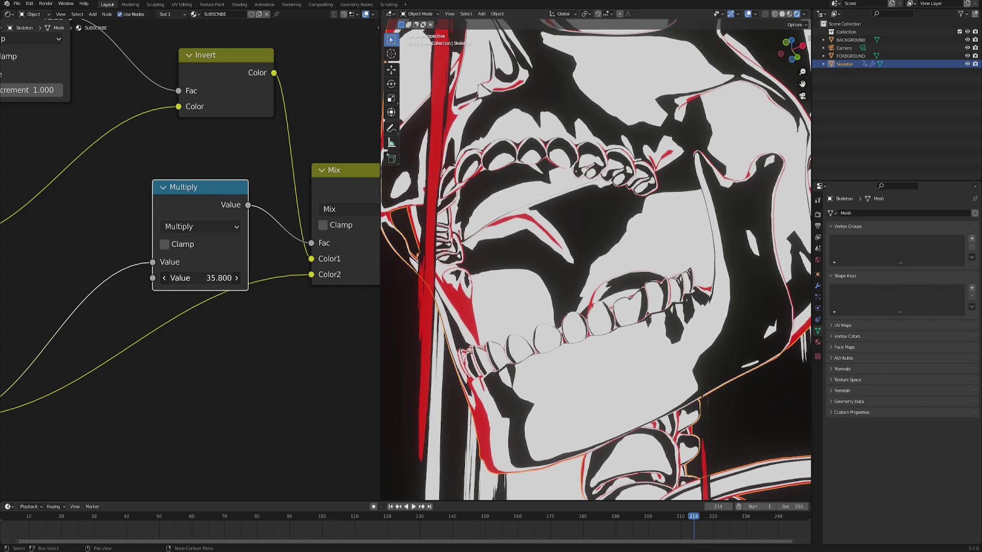
{"action": "left_click_drag", "start_coordinate": [220, 278], "coordinate": [248, 277]}
{"action": "middle_click_drag", "start_coordinate": [309, 331], "coordinate": [258, 342]}
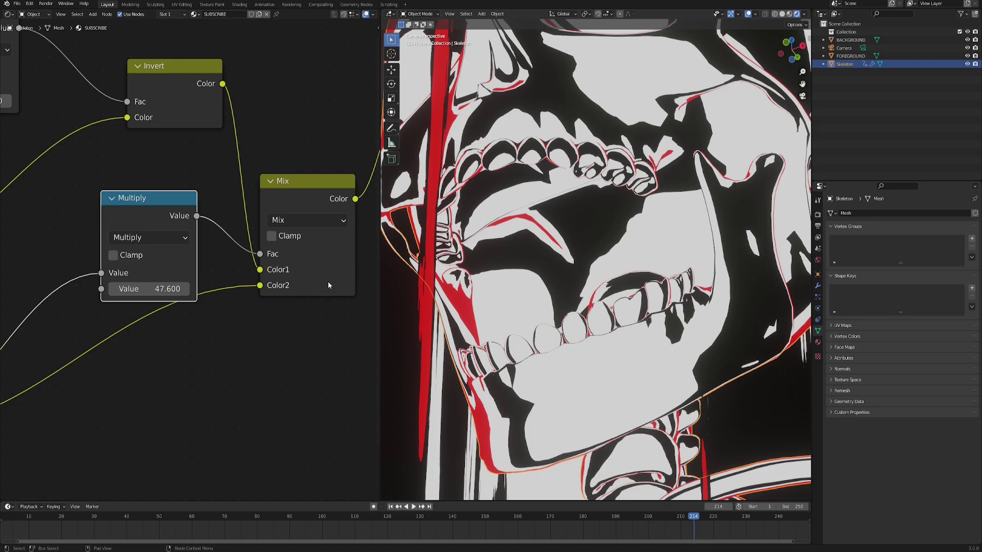
{"action": "left_click", "coordinate": [113, 256]}
- Play the animation with the full camera frame in view to review the skeleton's red rim
{"action": "scroll", "coordinate": [556, 270], "scroll_direction": "down", "scroll_amount": 6}
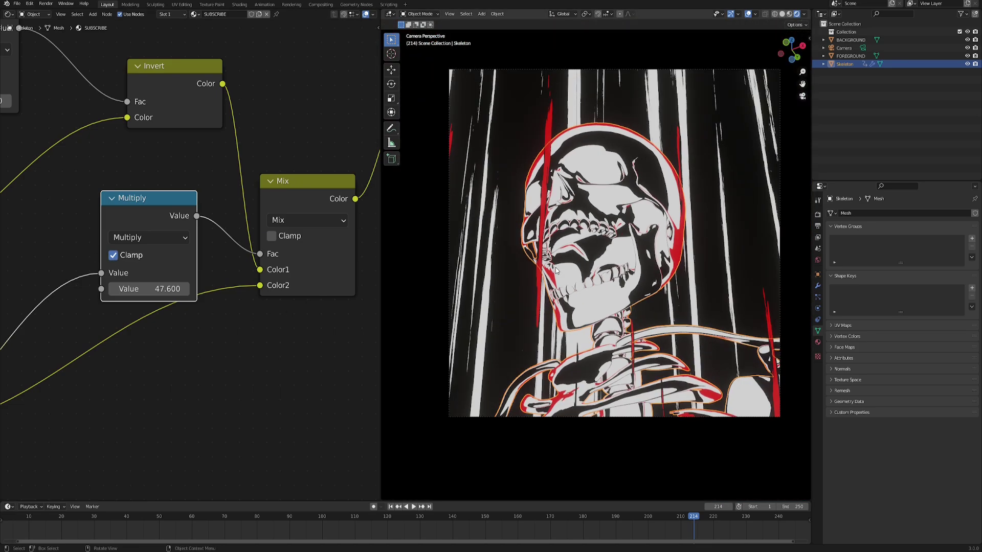
{"action": "key", "text": "space"}
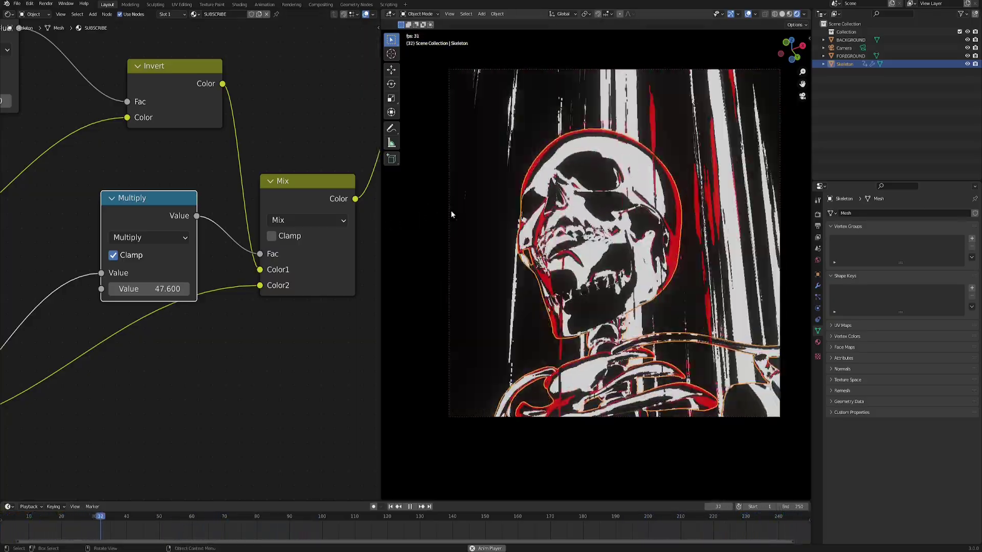
{"action": "scroll", "coordinate": [158, 339], "scroll_direction": "down", "scroll_amount": 4}
{"action": "middle_click_drag", "start_coordinate": [204, 323], "coordinate": [145, 375]}
{"action": "scroll", "coordinate": [199, 369], "scroll_direction": "up", "scroll_amount": 4}
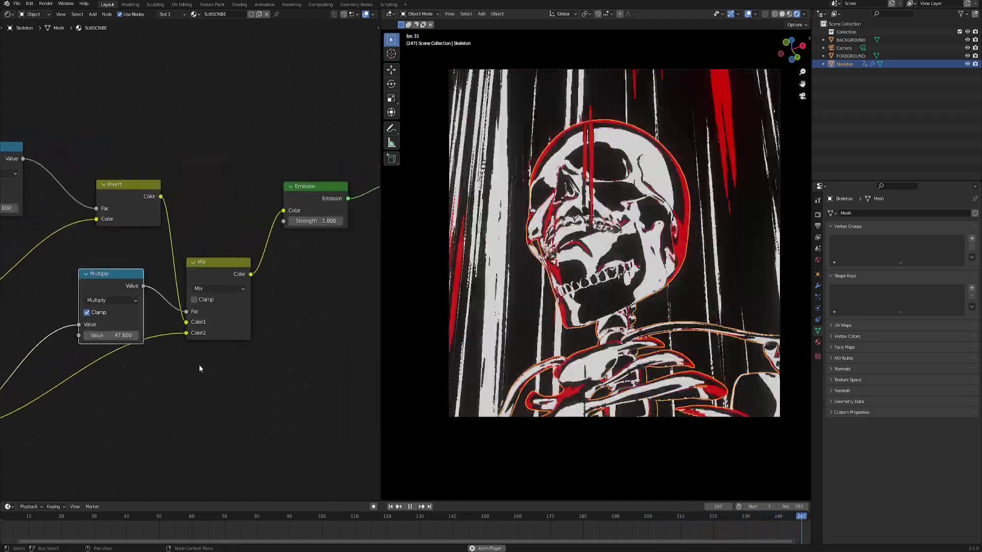
{"action": "mouse_move", "coordinate": [316, 221]}
{"action": "left_mouse_down"}
{"action": "mouse_move", "coordinate": [341, 221]}
{"action": "mouse_move", "coordinate": [307, 221]}
{"action": "left_mouse_up"}
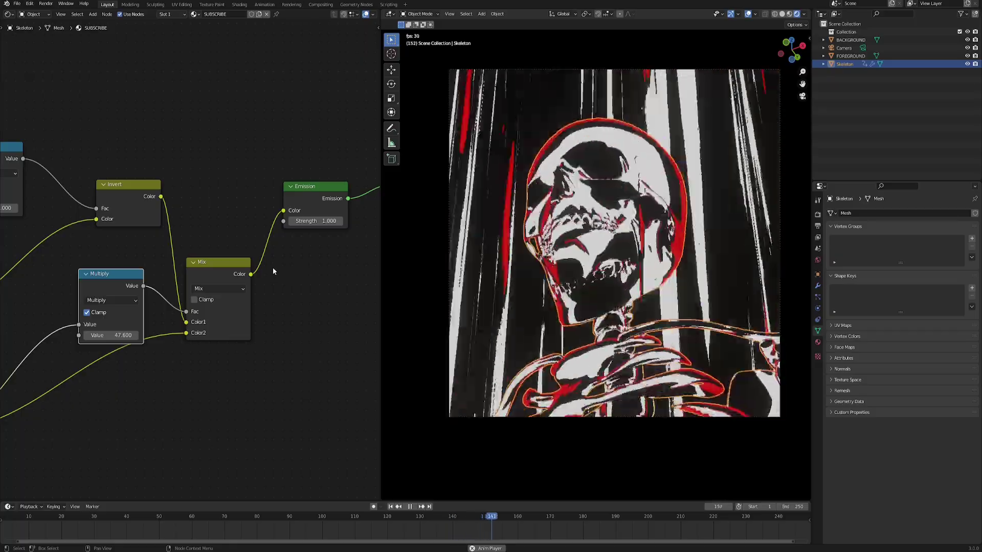
{"action": "scroll", "coordinate": [302, 248], "scroll_direction": "down", "scroll_amount": 1}
{"action": "scroll", "coordinate": [293, 288], "scroll_direction": "up", "scroll_amount": 3}
{"action": "middle_click_drag", "start_coordinate": [305, 258], "coordinate": [204, 309]}
{"action": "scroll", "coordinate": [220, 301], "scroll_direction": "up", "scroll_amount": 3}
{"action": "left_click_drag", "start_coordinate": [205, 288], "coordinate": [286, 288]}
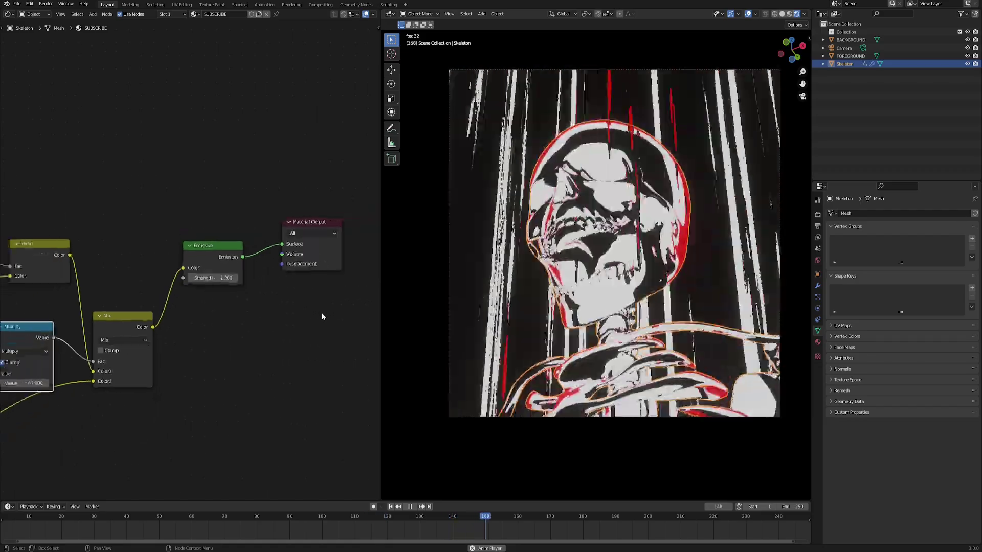
- Set the HSV value (V) of the red stop in the lower Fresnel-driven ColorRamp to 10 to make the rim glow
{"action": "scroll", "coordinate": [299, 310], "scroll_direction": "left", "scroll_amount": 5, "text": "ctrl"}
{"action": "scroll", "coordinate": [271, 327], "scroll_direction": "up", "scroll_amount": 6}
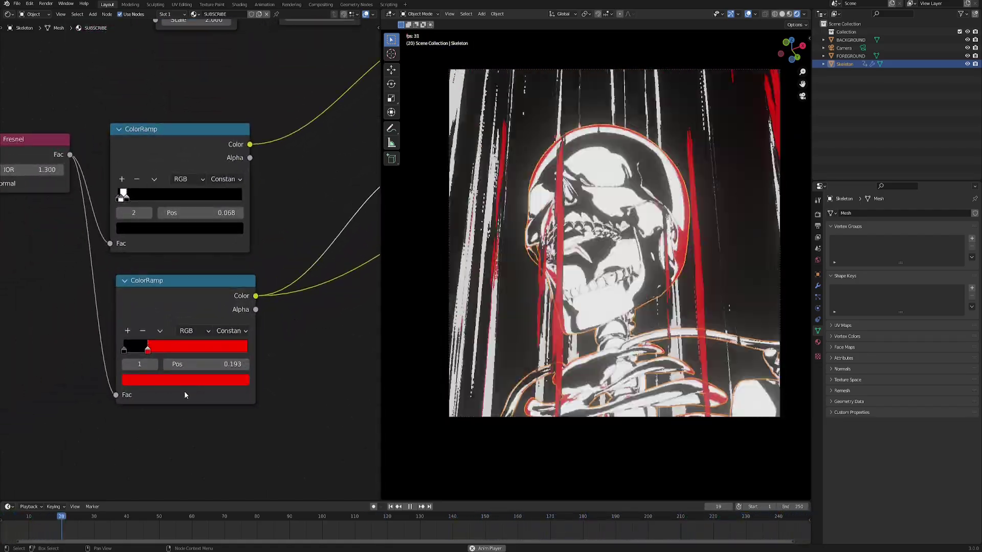
{"action": "left_click", "coordinate": [155, 381]}
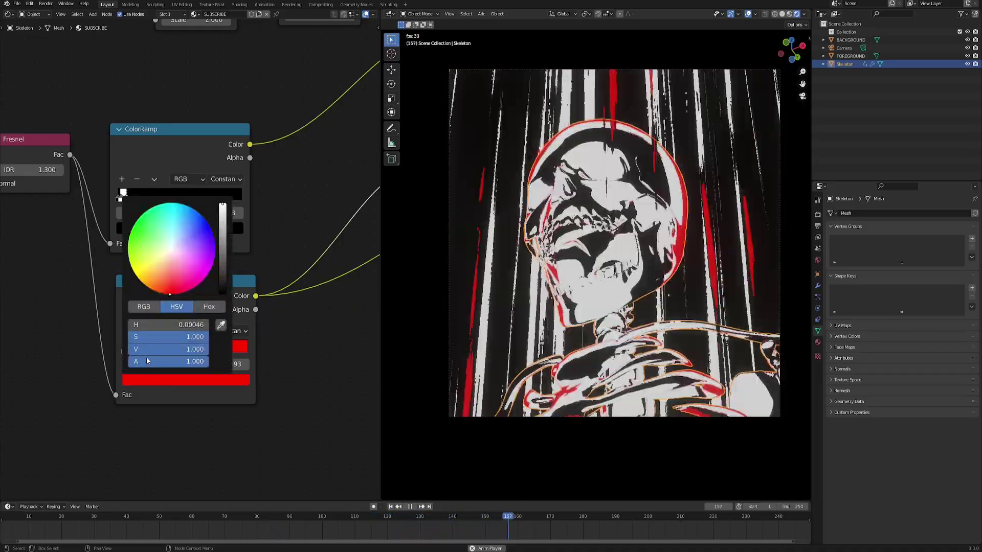
{"action": "left_click", "coordinate": [148, 350]}
{"action": "type", "text": "10"}
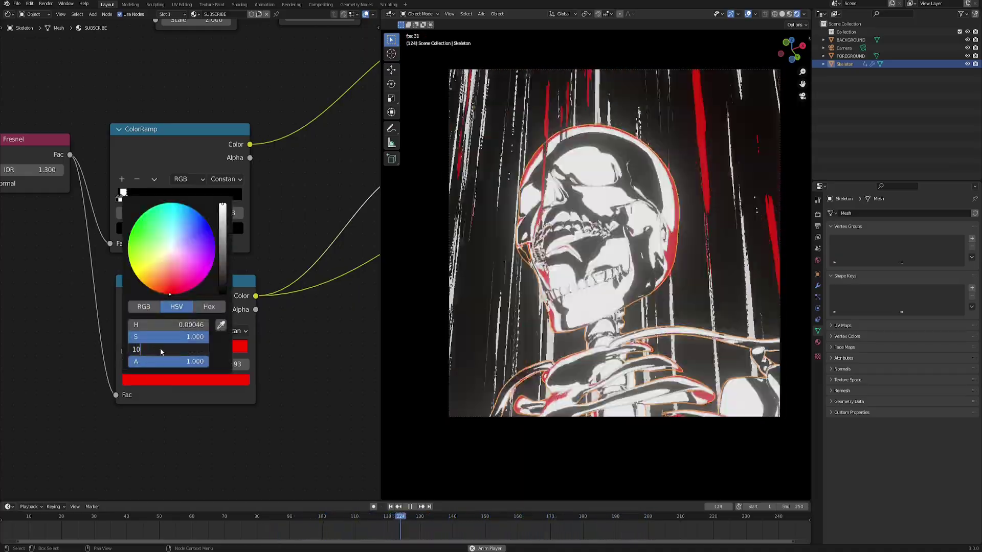
{"action": "key", "text": "Return"}
{"action": "scroll", "coordinate": [215, 322], "scroll_direction": "down", "scroll_amount": 3}
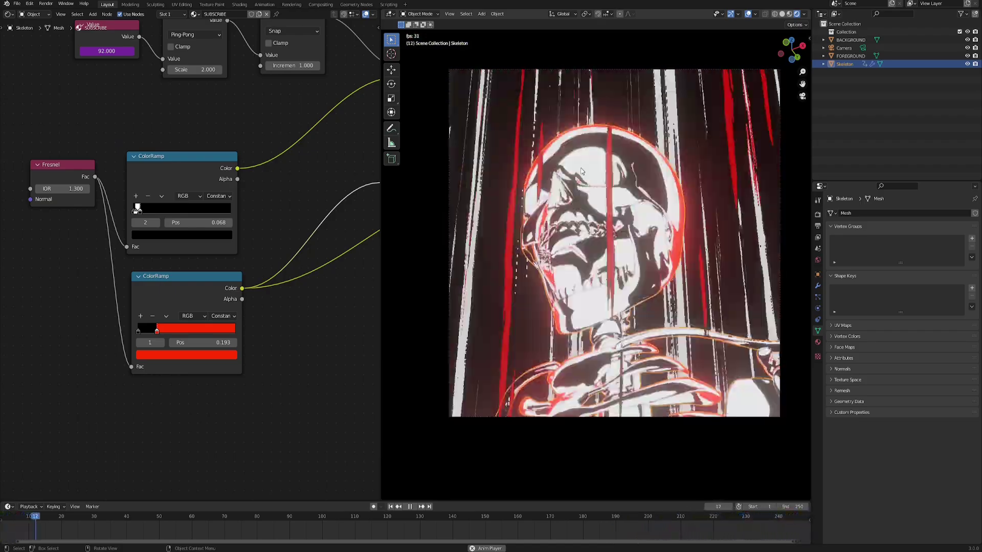
{"action": "scroll", "coordinate": [246, 234], "scroll_direction": "down", "scroll_amount": 4}
{"action": "middle_click_drag", "start_coordinate": [286, 175], "coordinate": [156, 203]}
{"action": "middle_click_drag", "start_coordinate": [358, 278], "coordinate": [266, 287]}
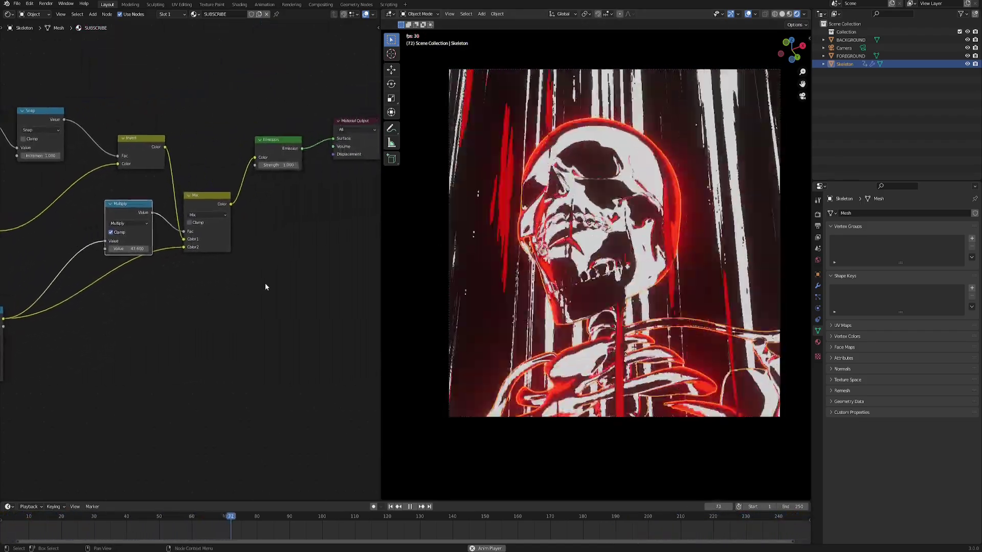
{"action": "scroll", "coordinate": [160, 329], "scroll_direction": "left", "scroll_amount": 3}
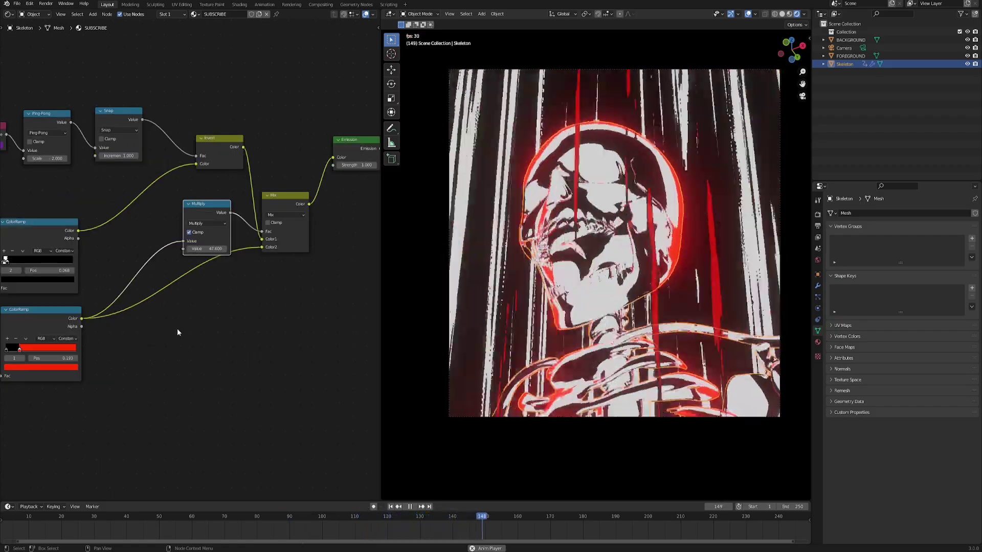
{"action": "scroll", "coordinate": [197, 340], "scroll_direction": "up", "scroll_amount": 1}
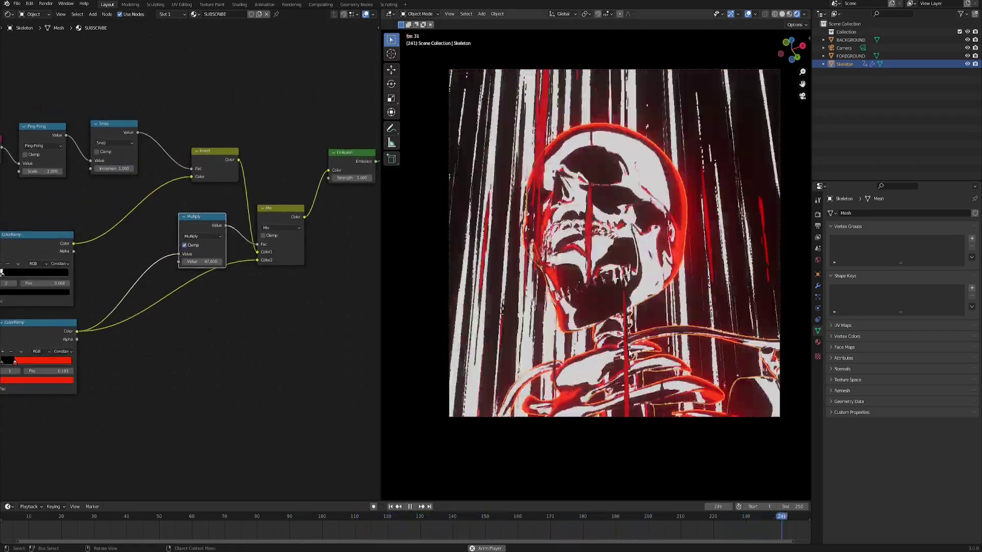